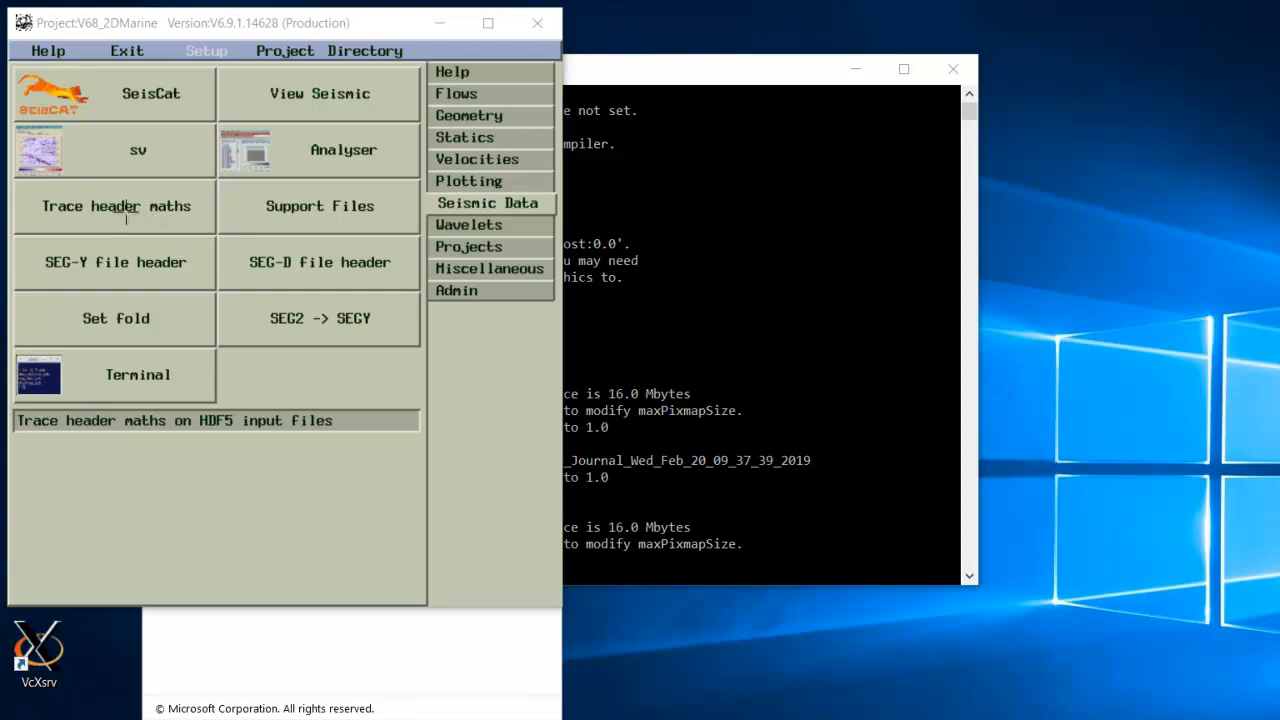
# Open the GNS_job2.hdf5 seismic file in Trace header maths and move the expressions window out of the way
pyautogui.click(115, 216)
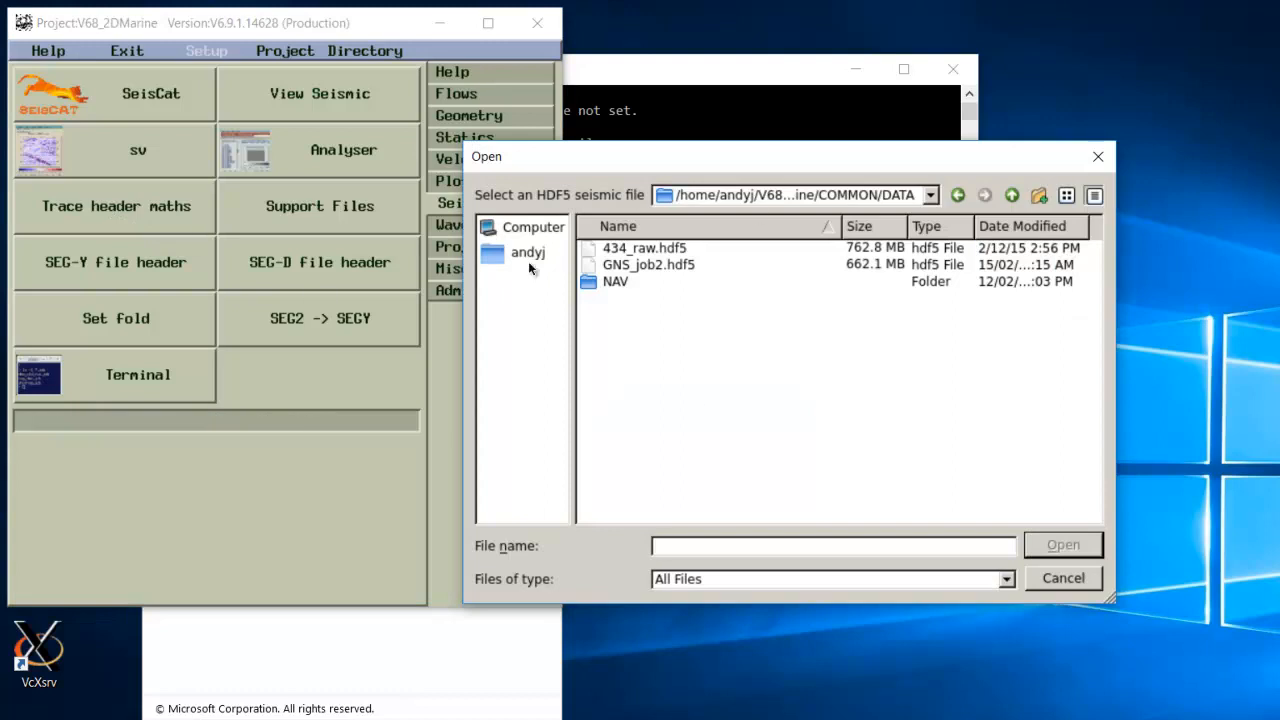
pyautogui.doubleClick(668, 266)
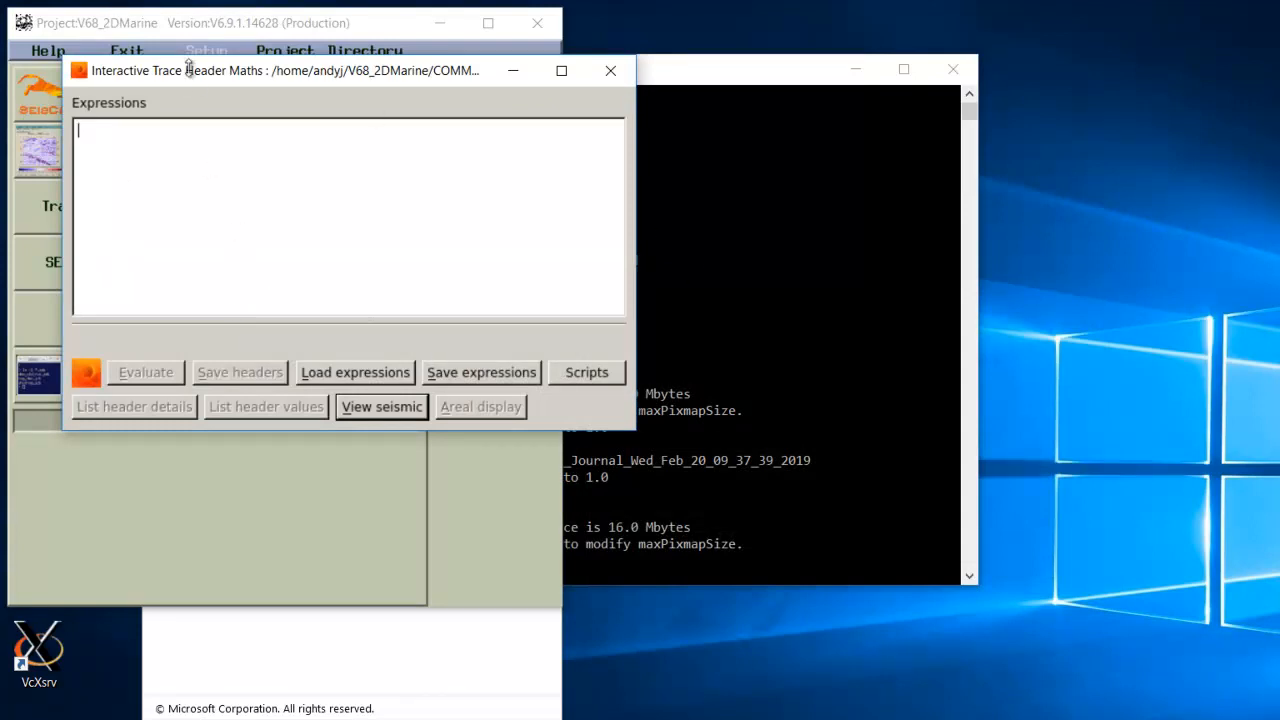
pyautogui.moveTo(204, 77); pyautogui.dragTo(150, 35)
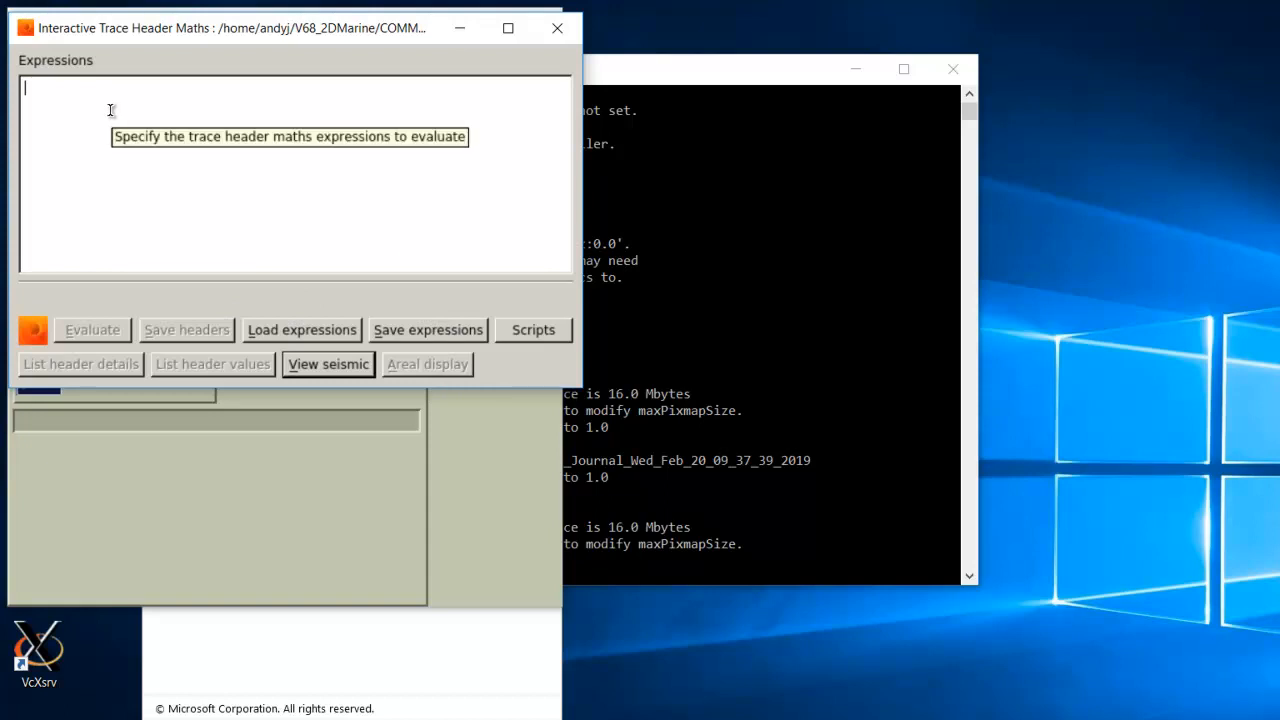
# Enter the header expressions SOURCENUM=RECORDNUM, CHANNEL=FTRACE and SHOTID=RECORDNUM on separate lines
pyautogui.write('SOURCENUM=')
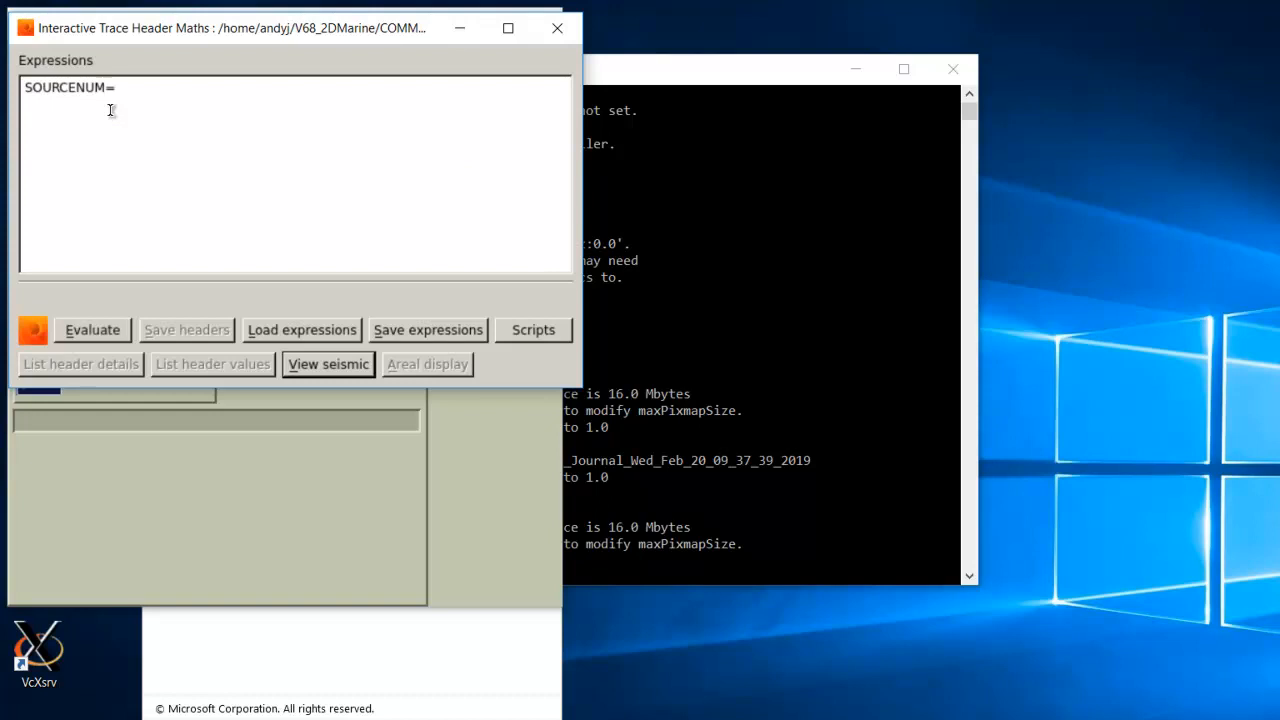
pyautogui.write('RECORDNUM')
pyautogui.press('BackSpace')
pyautogui.write('M CHANNE')
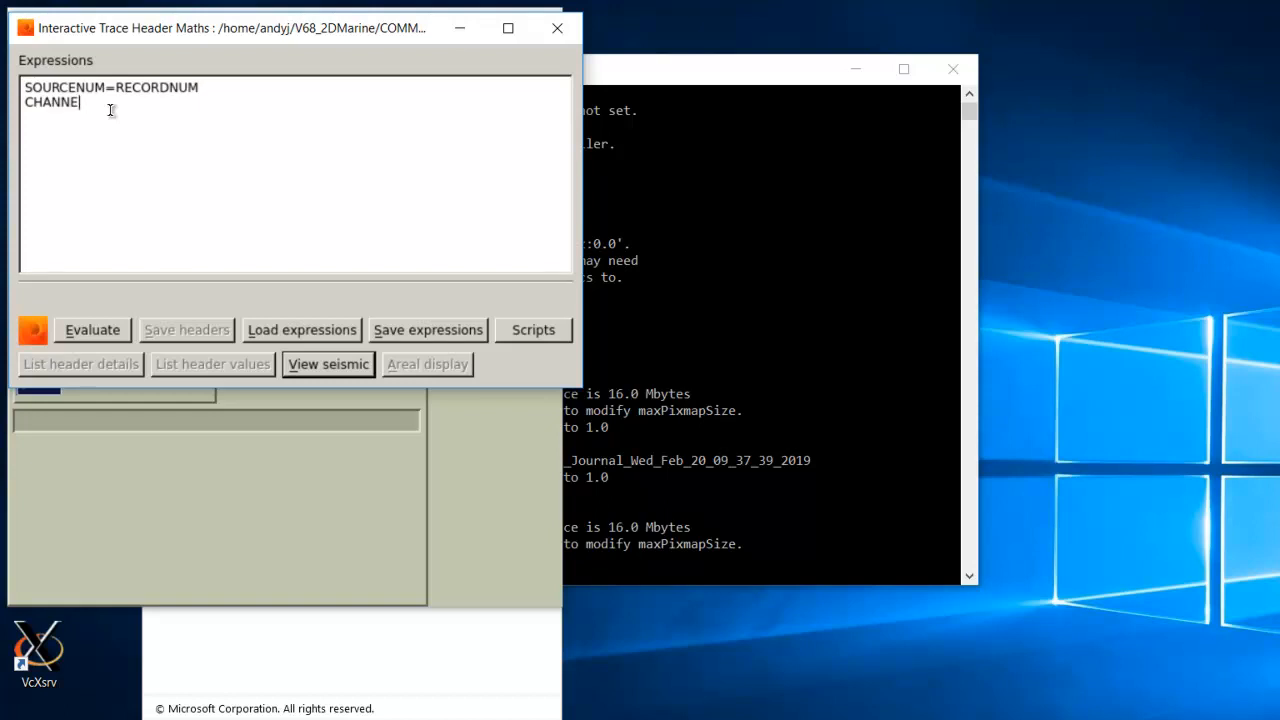
pyautogui.write('L=FTRACE')
pyautogui.press('Return')
pyautogui.write('SHOTID=RECORDNUM')
# Evaluate the three header assignments and save the results to the input file's headers
pyautogui.click(77, 338)
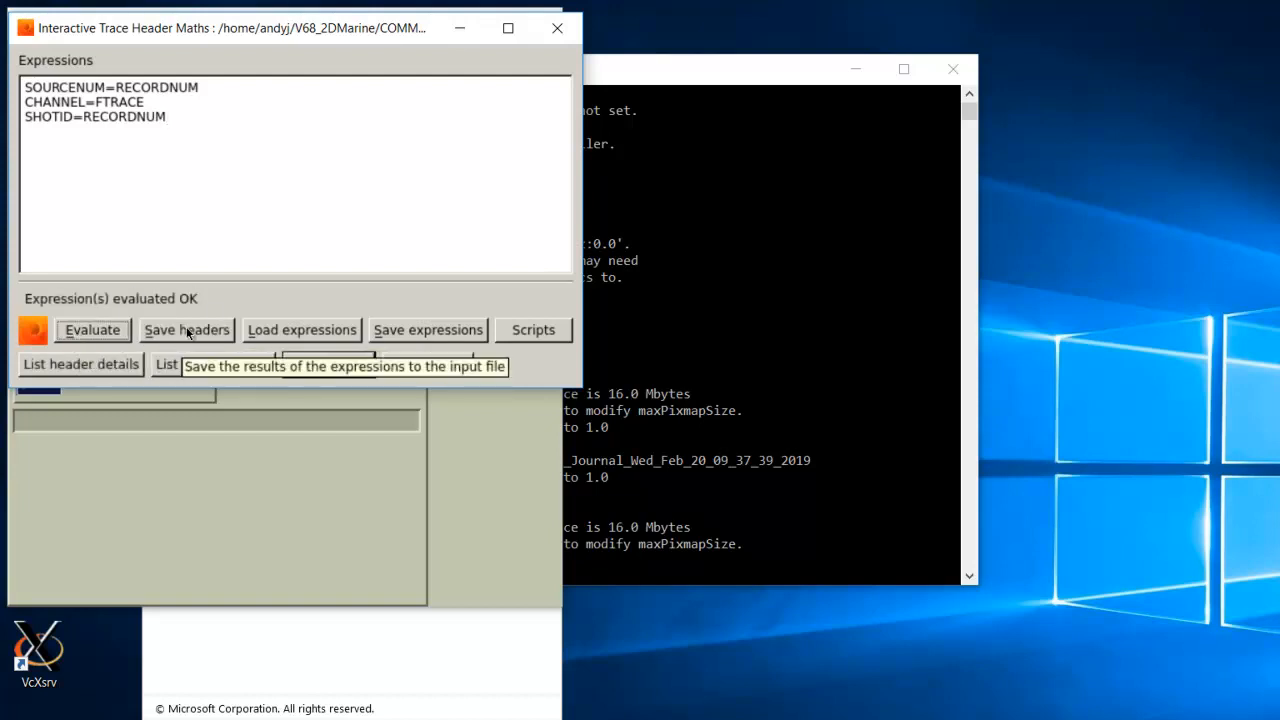
pyautogui.click(187, 331)
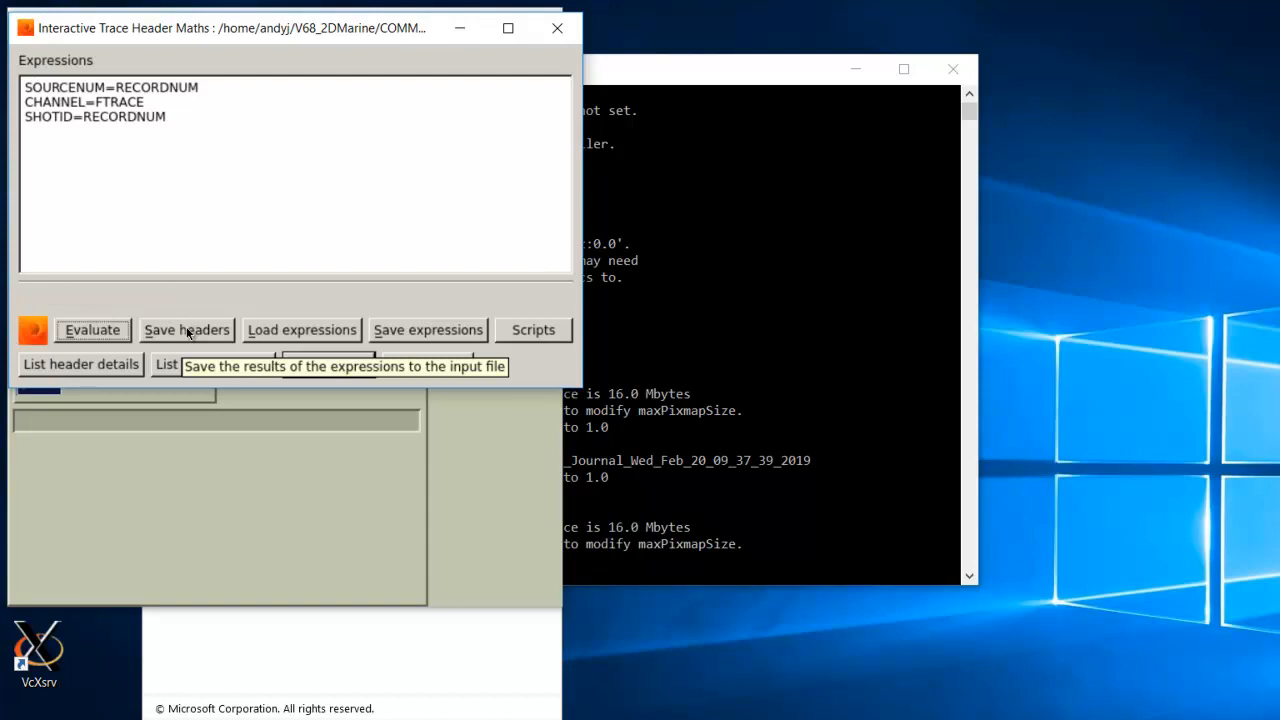
pyautogui.click(187, 331)
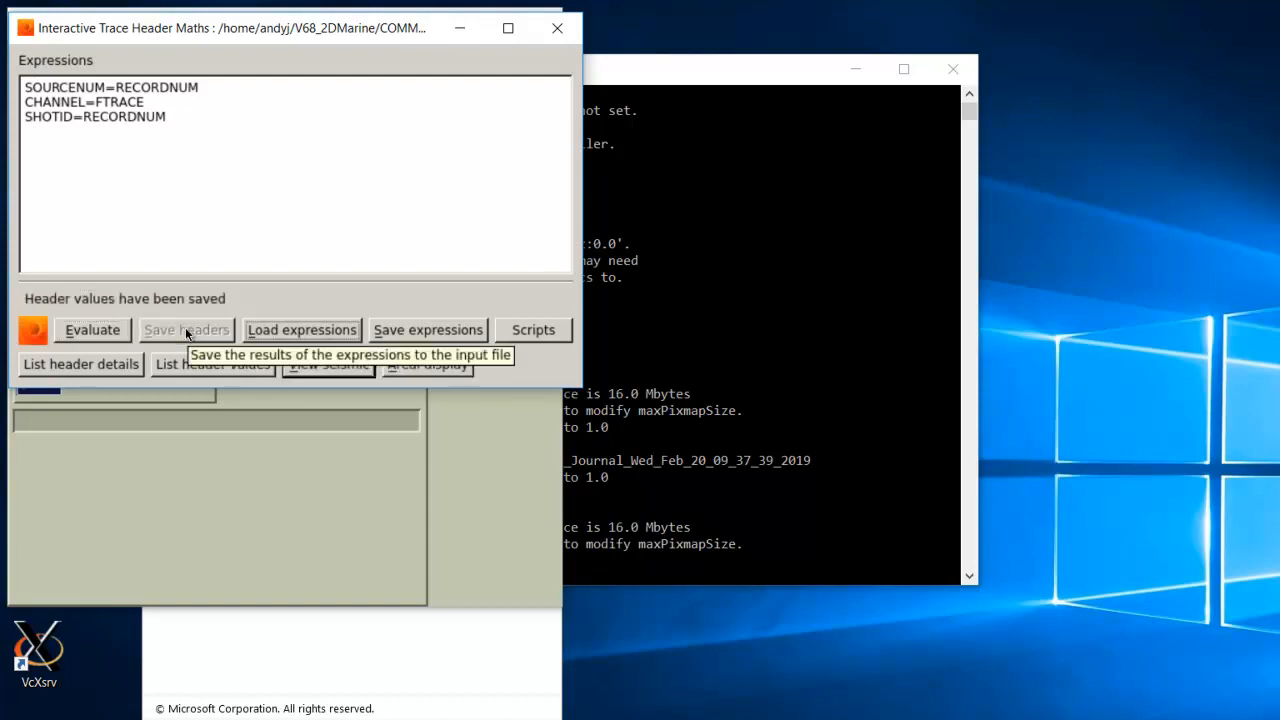
# Load the pre-prepared script Set_simple_marine_CDP_OFFSET.expr into the expressions
pyautogui.click(544, 329)
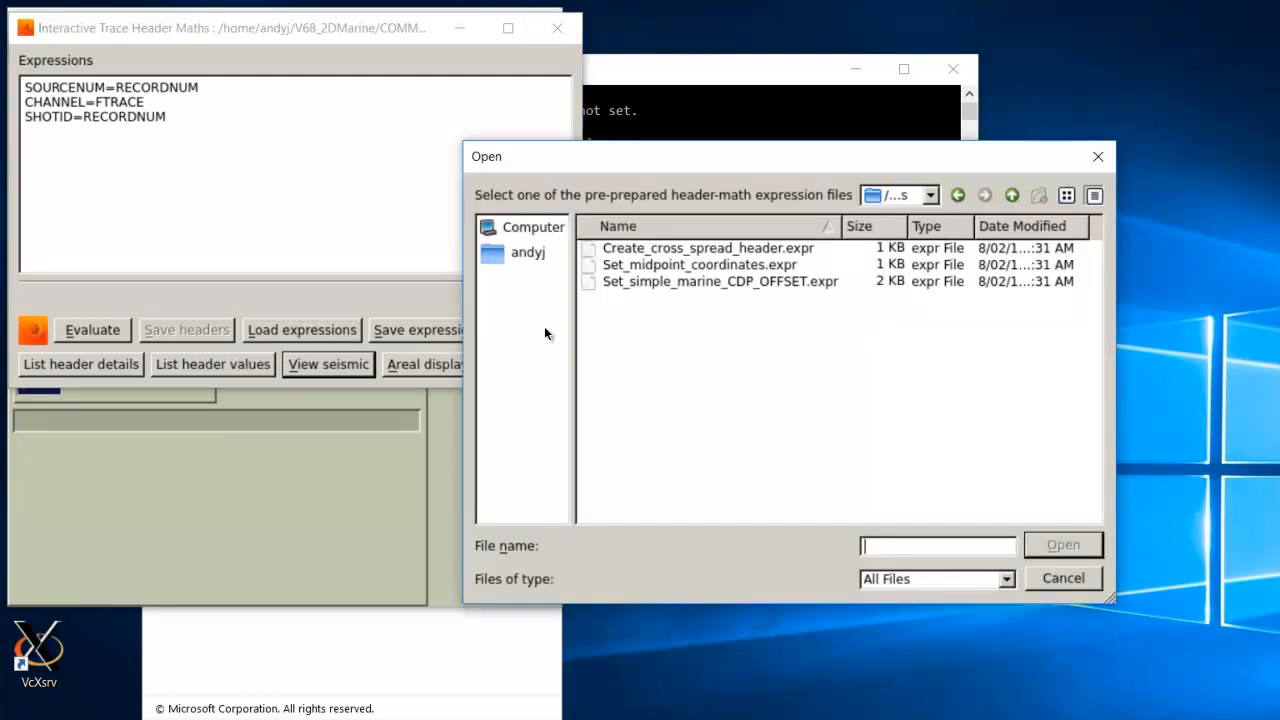
pyautogui.click(704, 290)
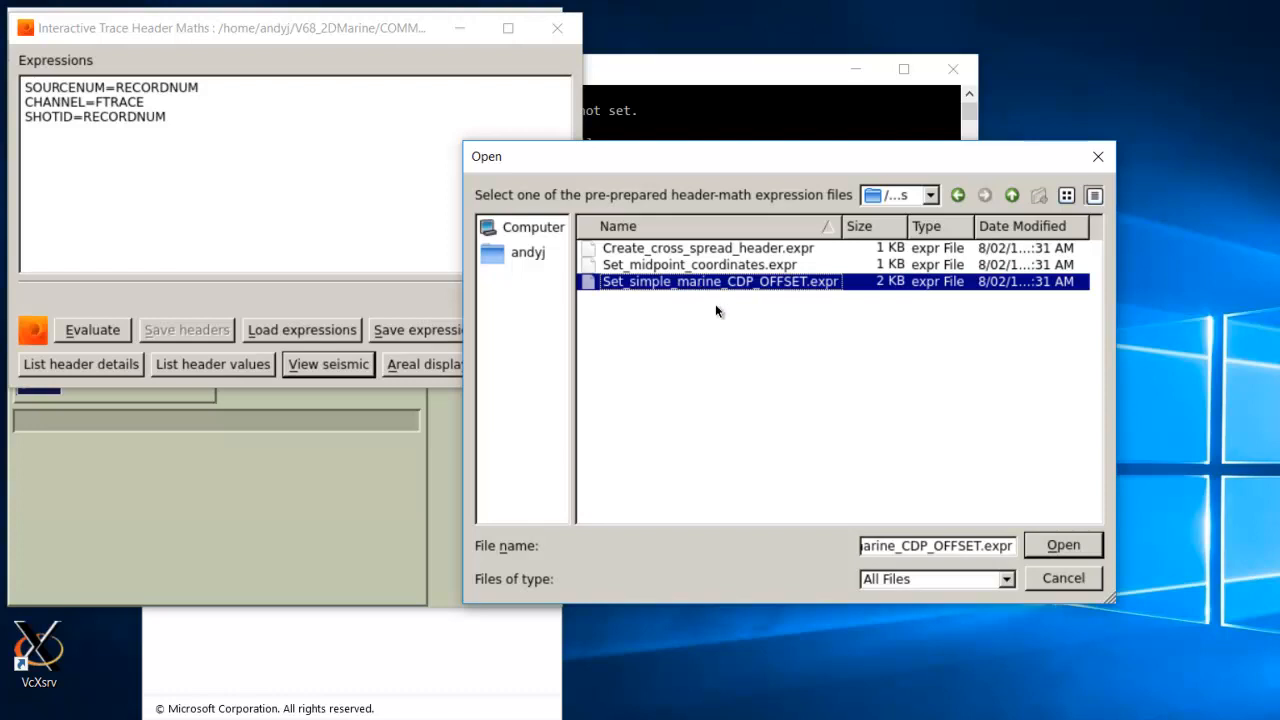
pyautogui.click(1063, 545)
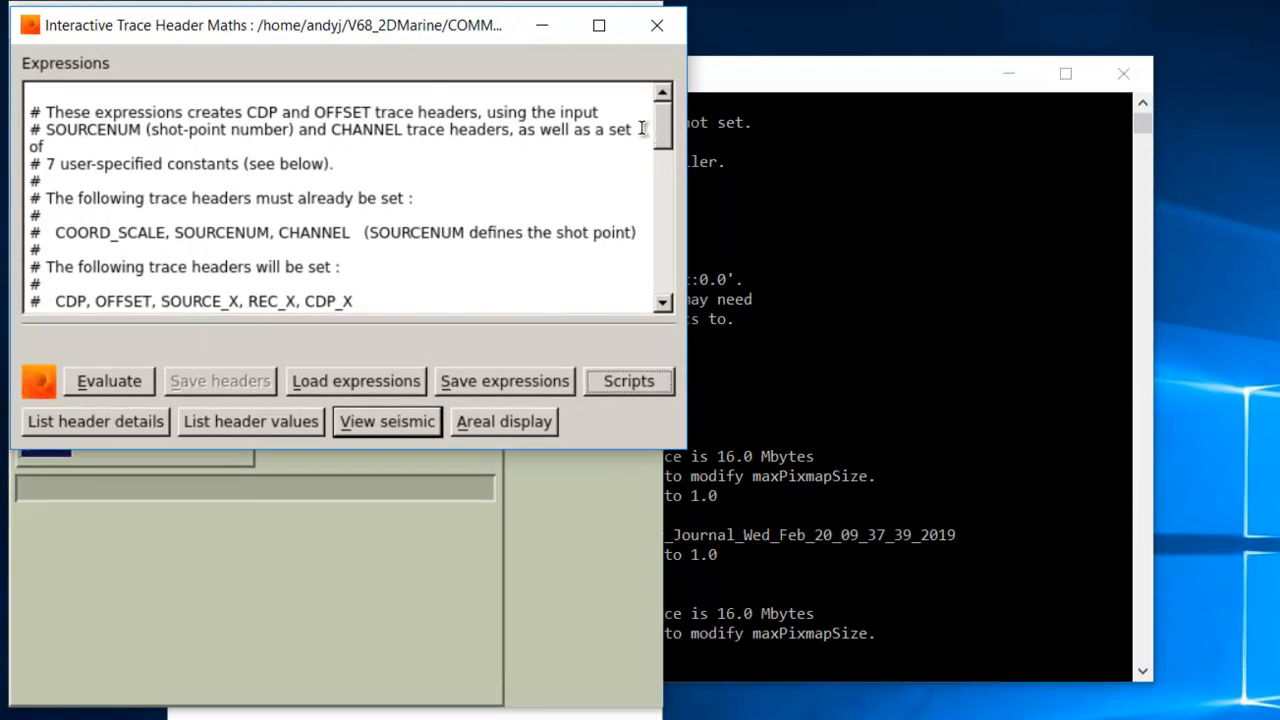
# Set shot_spacing to 25.0 and near_offset to 258.0 in the script's adjustable variables
pyautogui.moveTo(659, 125)
pyautogui.mouseDown()
pyautogui.moveTo(658, 147)
pyautogui.moveTo(648, 124)
pyautogui.mouseUp()
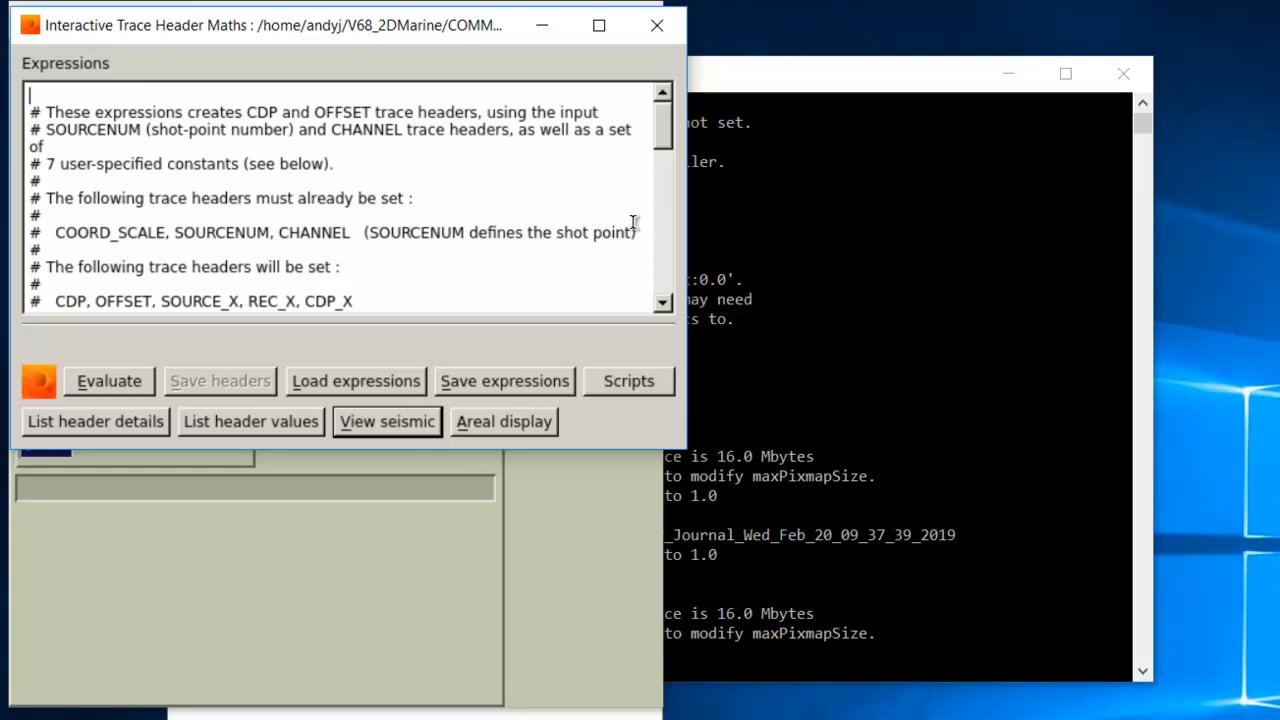
pyautogui.moveTo(665, 140); pyautogui.dragTo(665, 162)
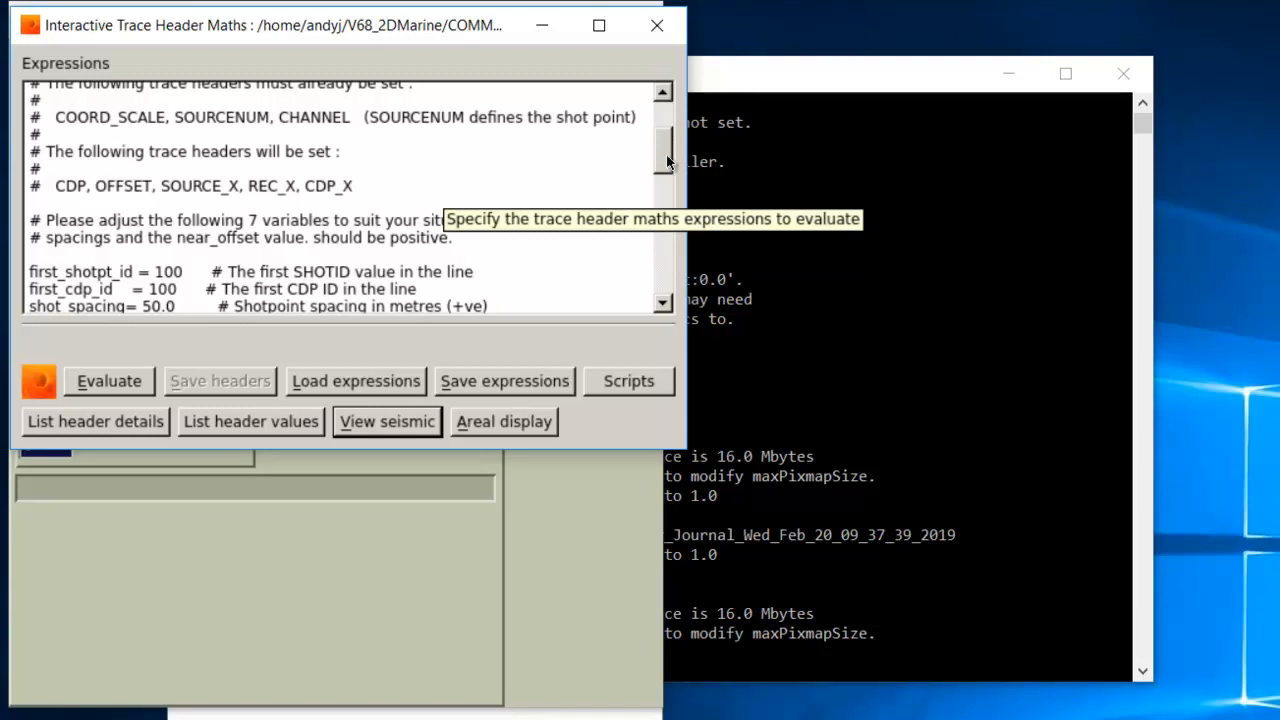
pyautogui.moveTo(655, 155); pyautogui.dragTo(657, 174)
pyautogui.scroll(-2, 657, 174)
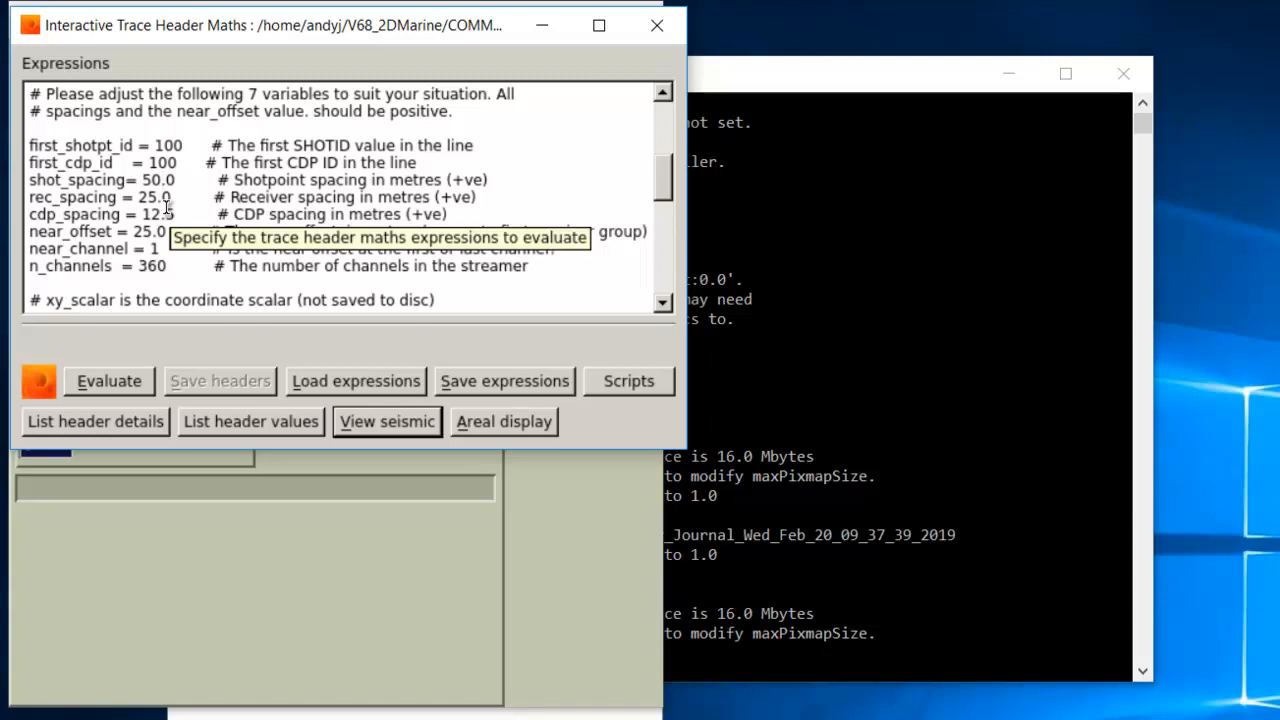
pyautogui.press('BackSpace')
pyautogui.press('BackSpace')
pyautogui.write('25')
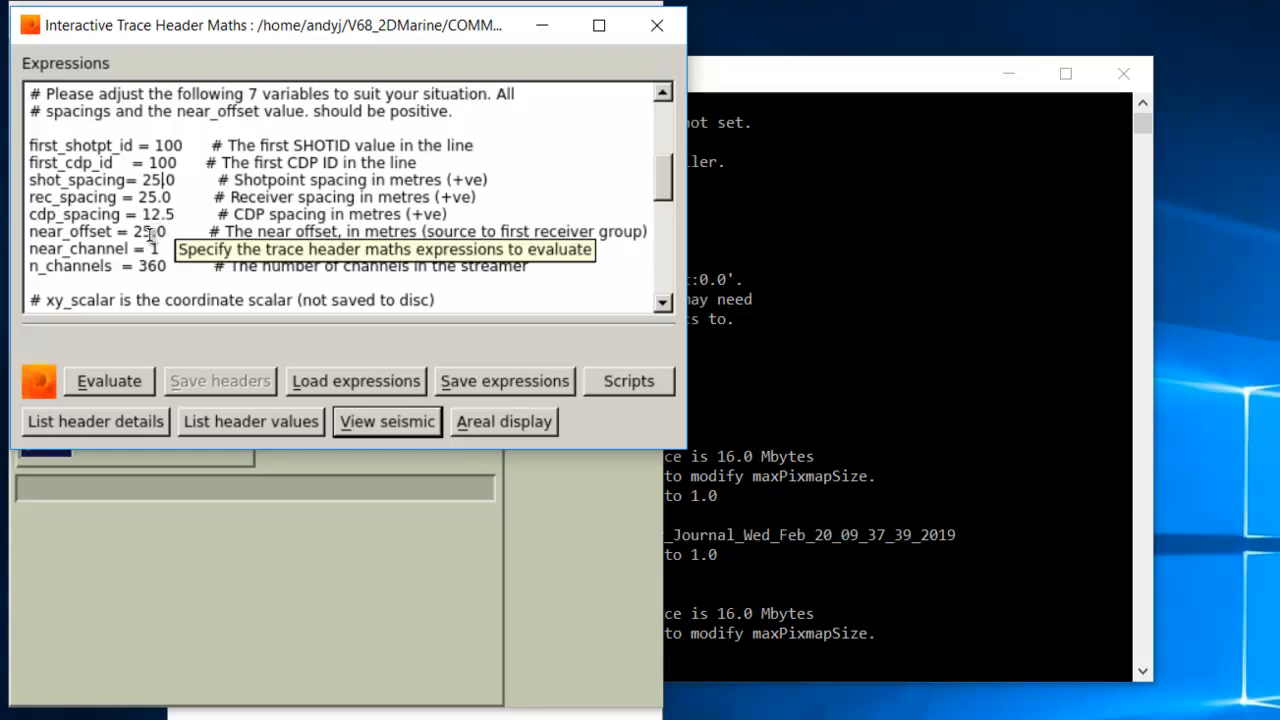
pyautogui.click(152, 231)
pyautogui.write('8')
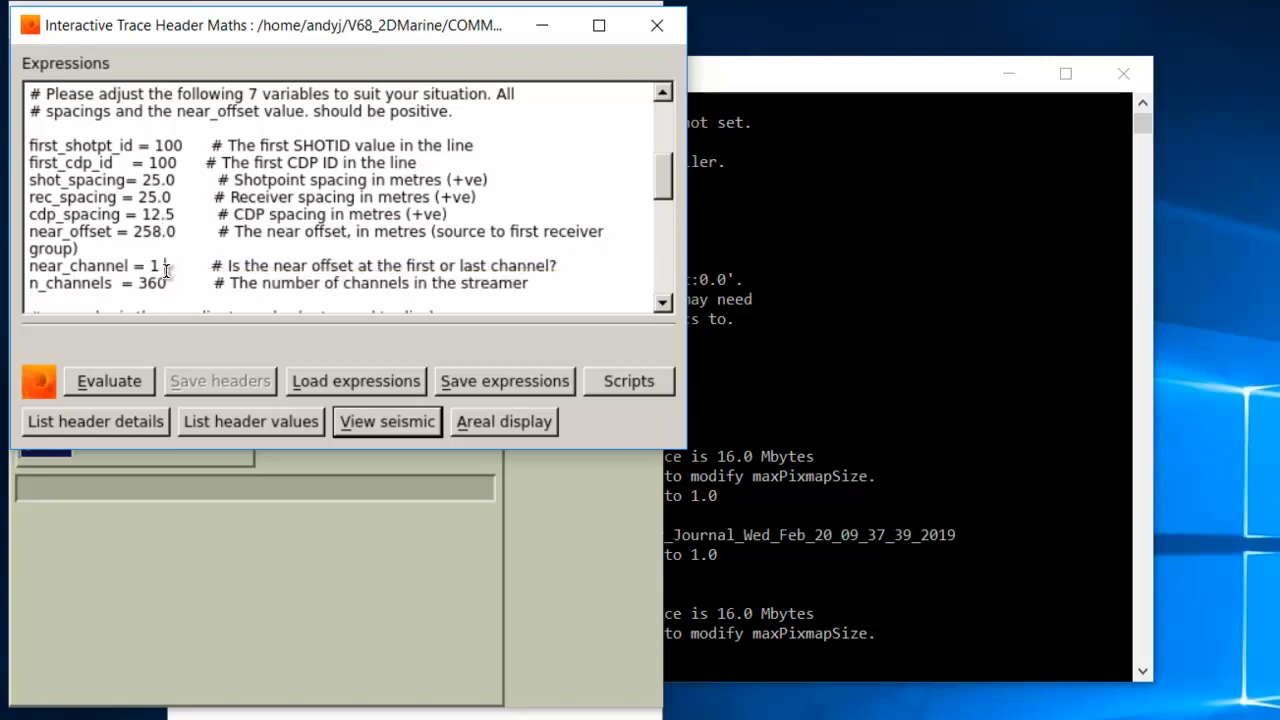
# Set both near_channel and n_channels to 120 in the script's variables
pyautogui.click(166, 271)
pyautogui.press('BackSpace')
pyautogui.press('BackSpace')
pyautogui.write('12')
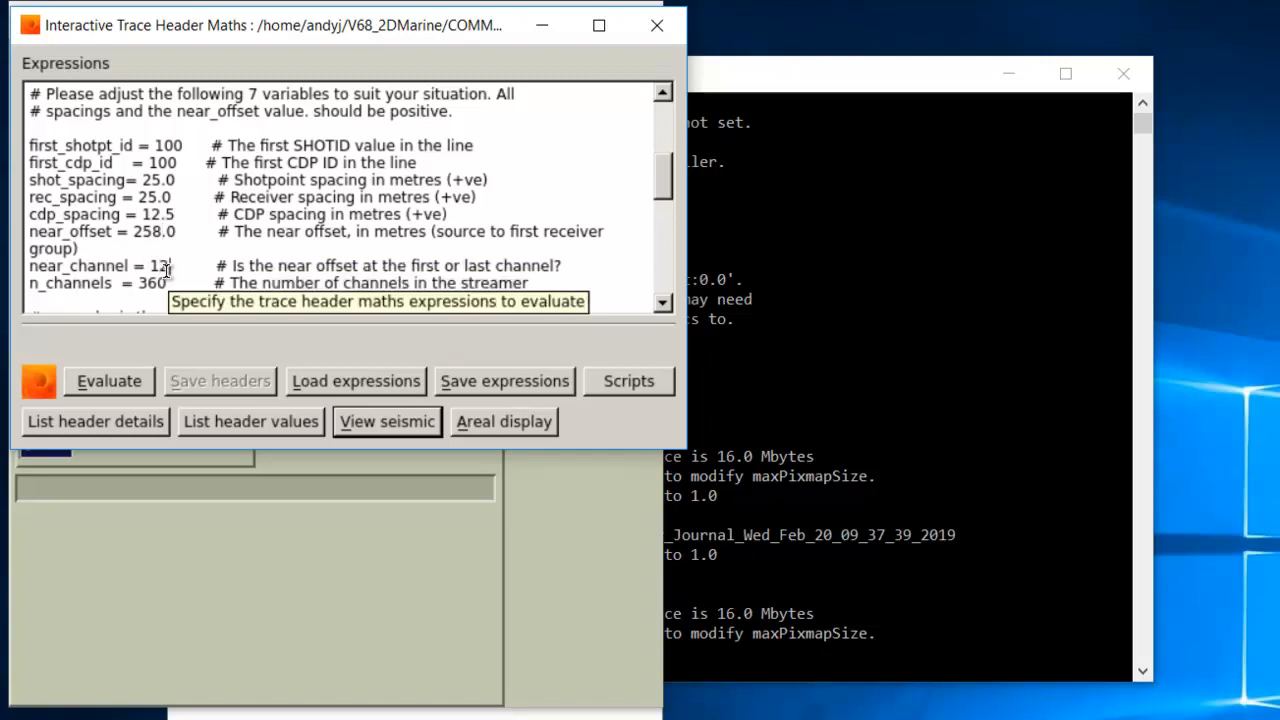
pyautogui.write('0')
pyautogui.click(166, 284)
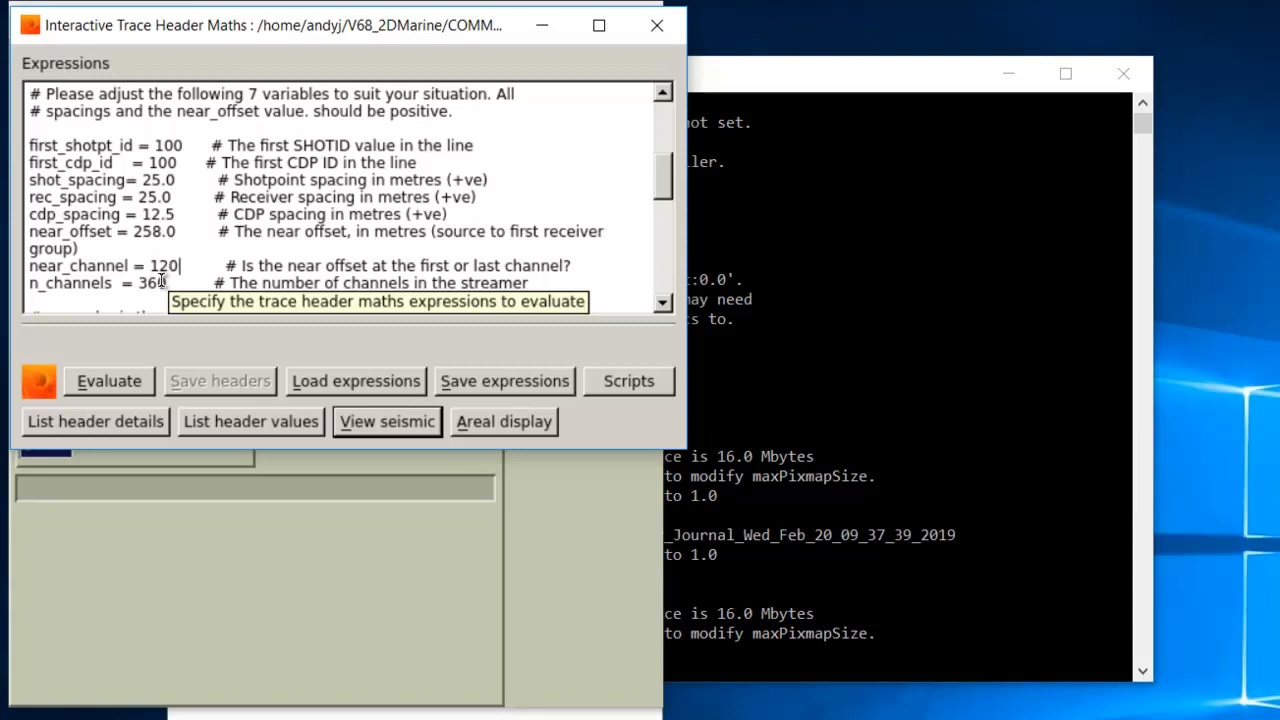
pyautogui.press('BackSpace')
pyautogui.press('BackSpace')
pyautogui.press('BackSpace')
pyautogui.write('120')
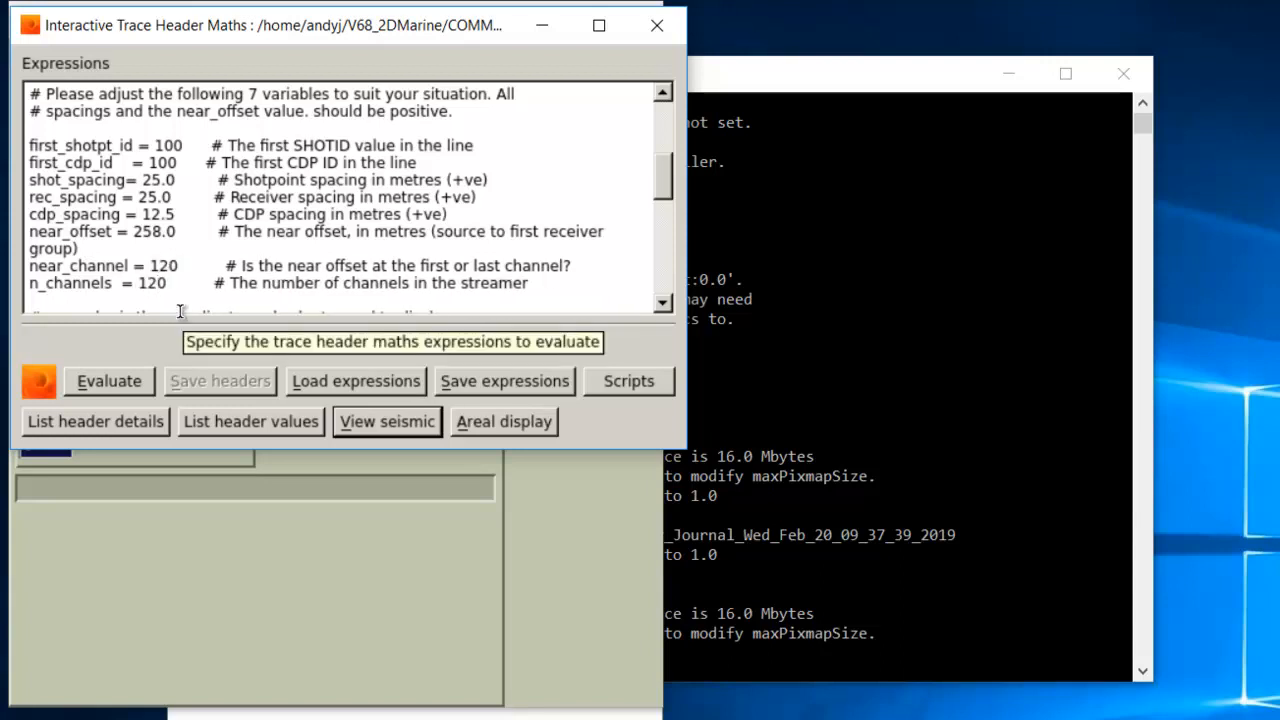
# Examine the script's formulas for the source-receiver offset, CDP, OFFSET, SOURCE_X, REC_X and CDP_X headers
pyautogui.scroll(-5, 264, 262)
pyautogui.scroll(-1, 254, 175)
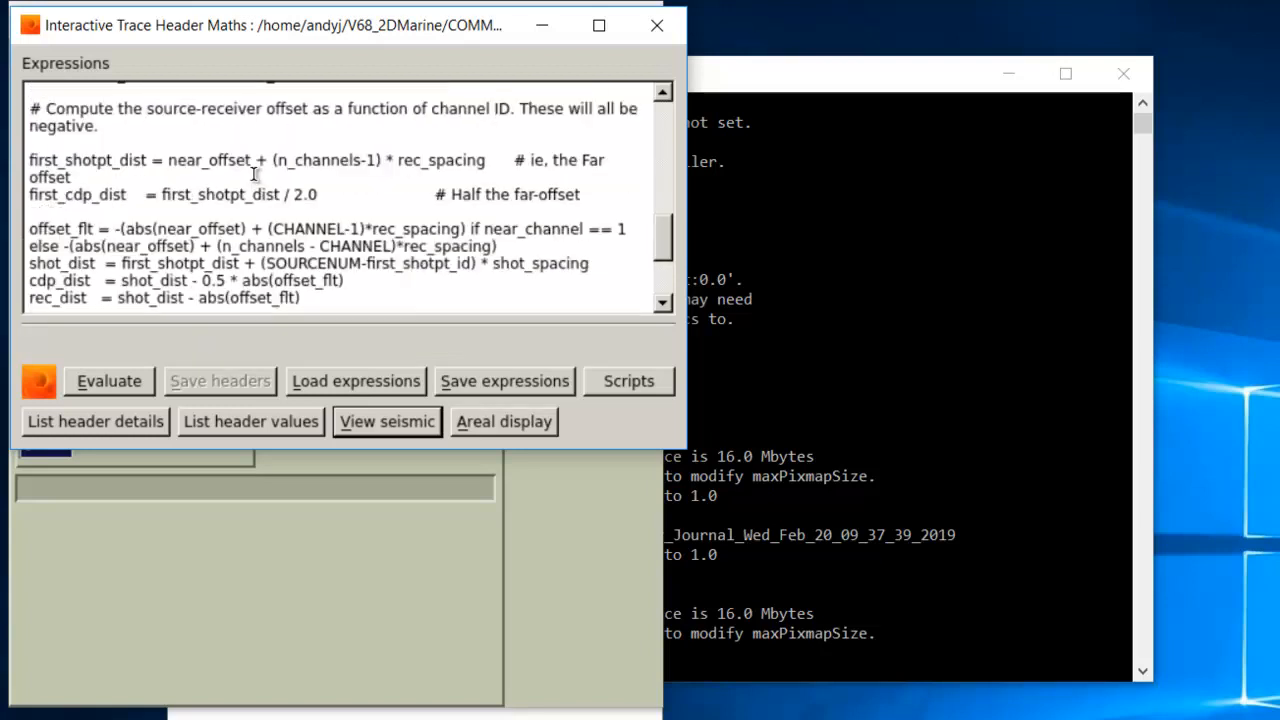
pyautogui.scroll(-2, 254, 178)
pyautogui.scroll(1, 254, 178)
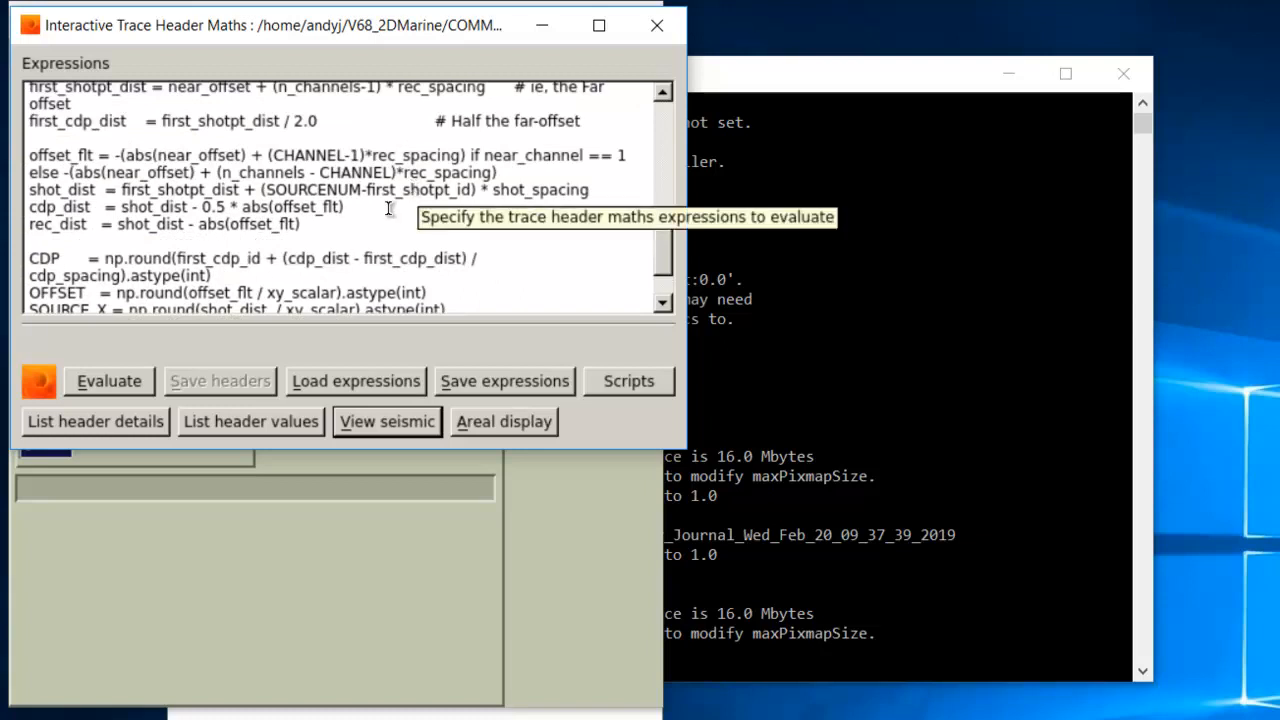
pyautogui.scroll(-1, 387, 206)
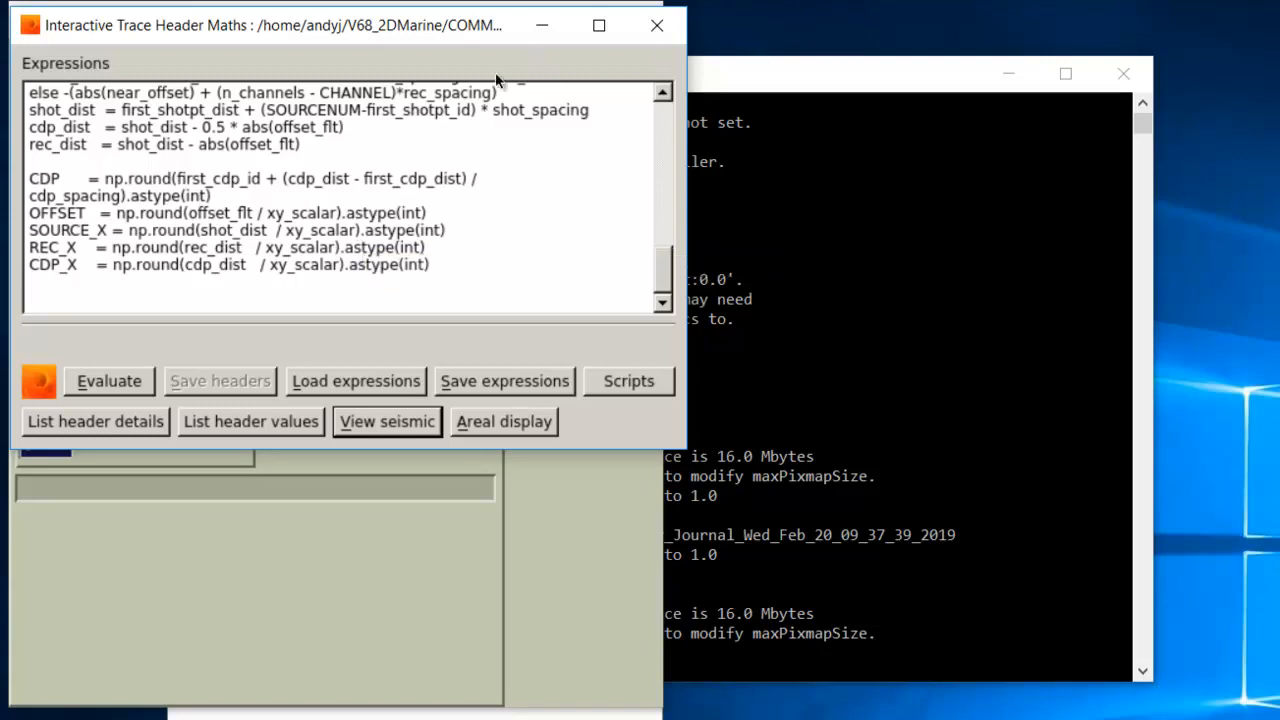
pyautogui.moveTo(116, 213); pyautogui.dragTo(178, 228)
pyautogui.click(180, 242)
pyautogui.moveTo(126, 213); pyautogui.dragTo(147, 213)
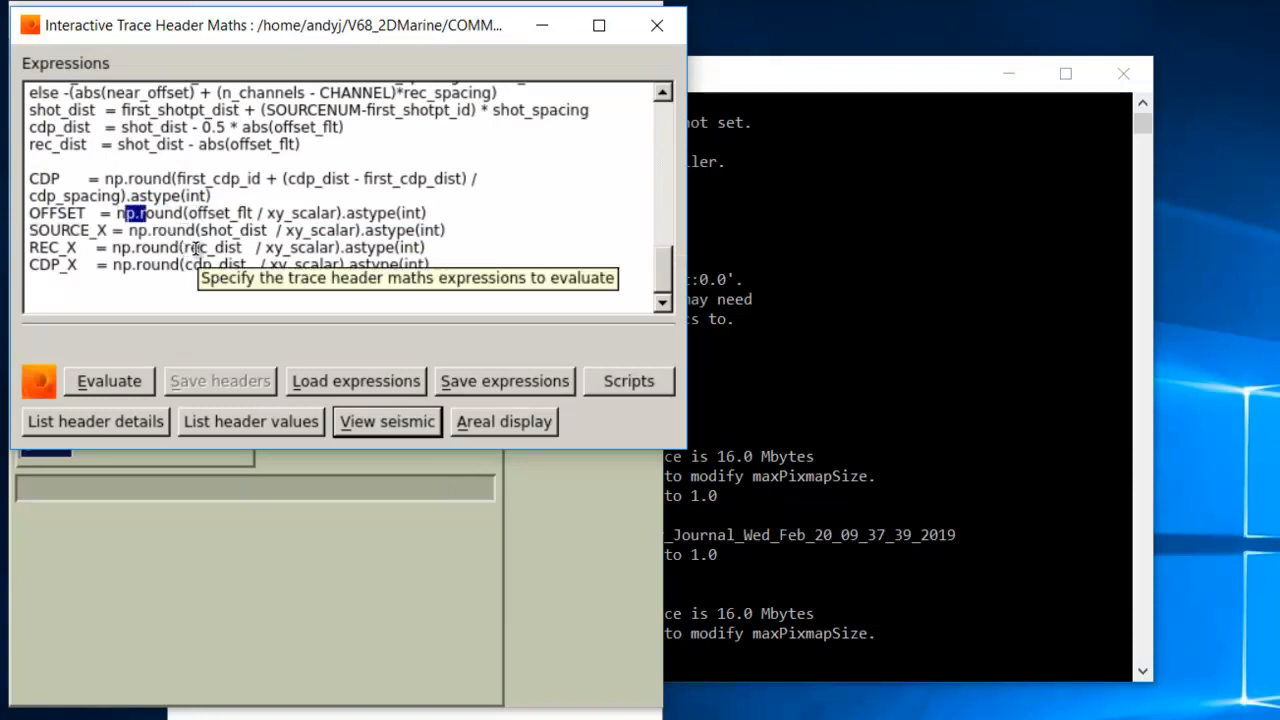
# Evaluate the marine CDP and offset script and save the computed trace headers
pyautogui.click(111, 382)
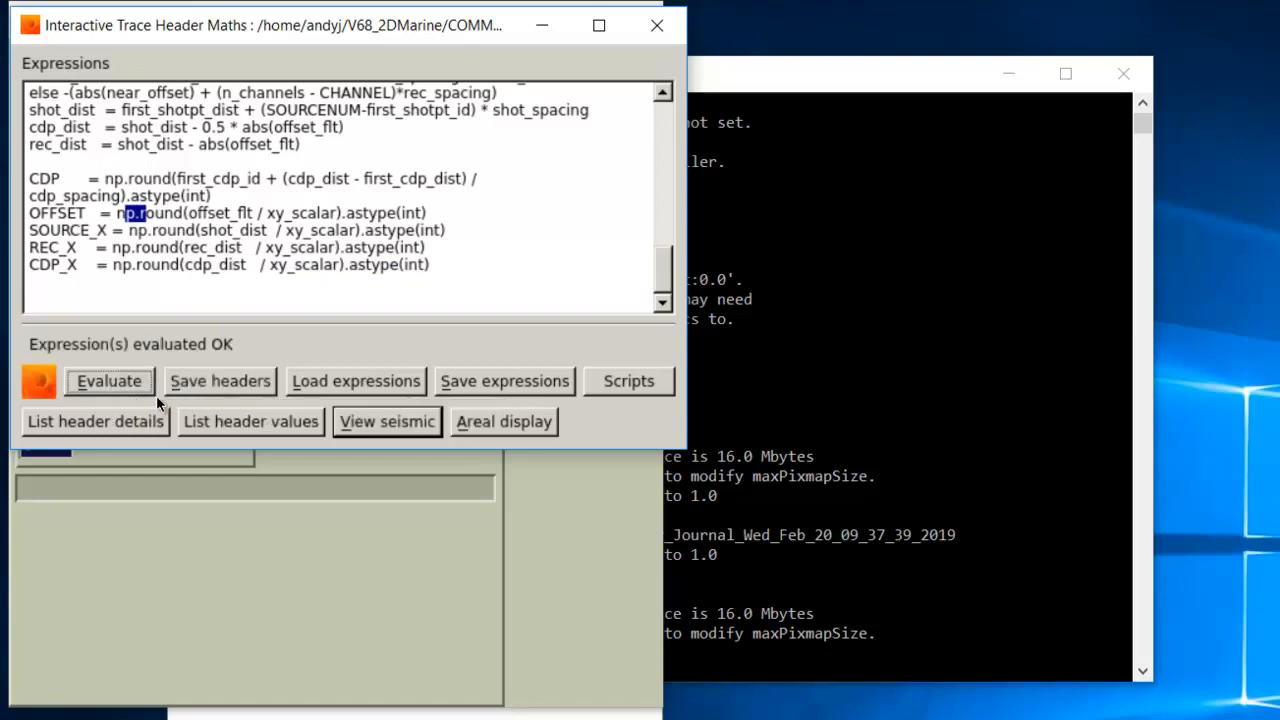
pyautogui.click(208, 387)
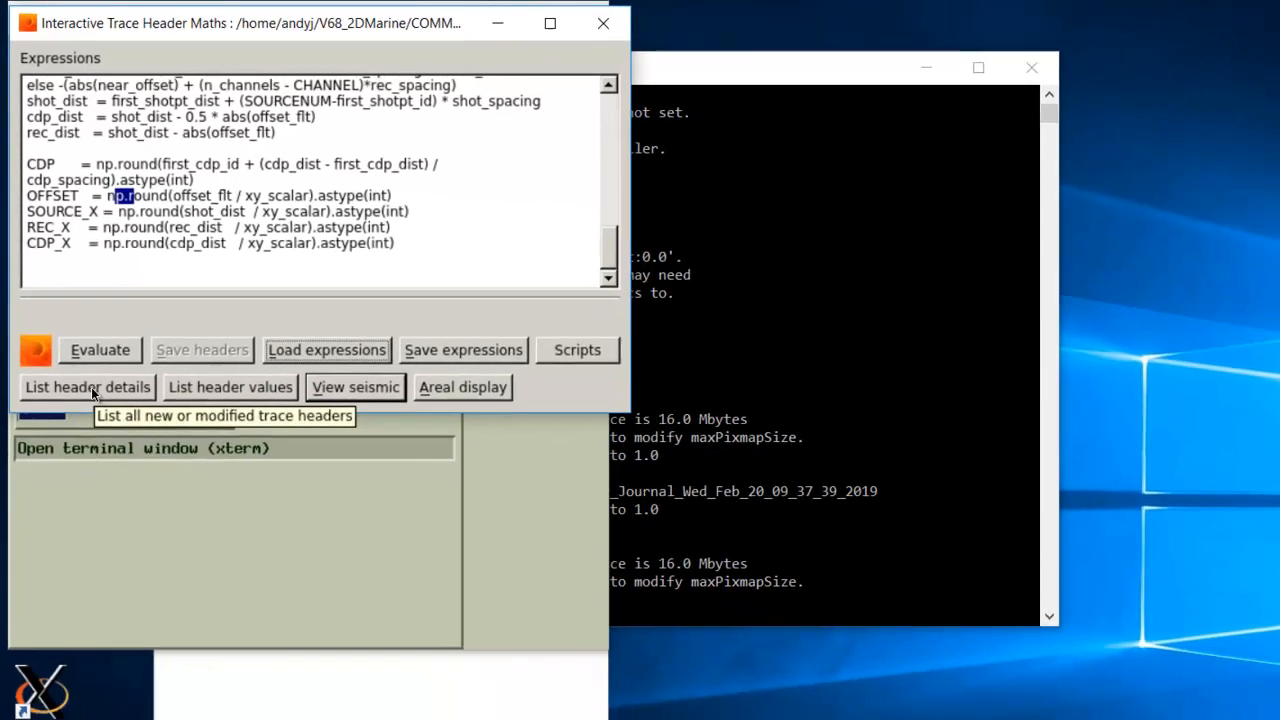
# List the details of the new or modified trace headers and examine their values trace by trace
pyautogui.click(100, 424)
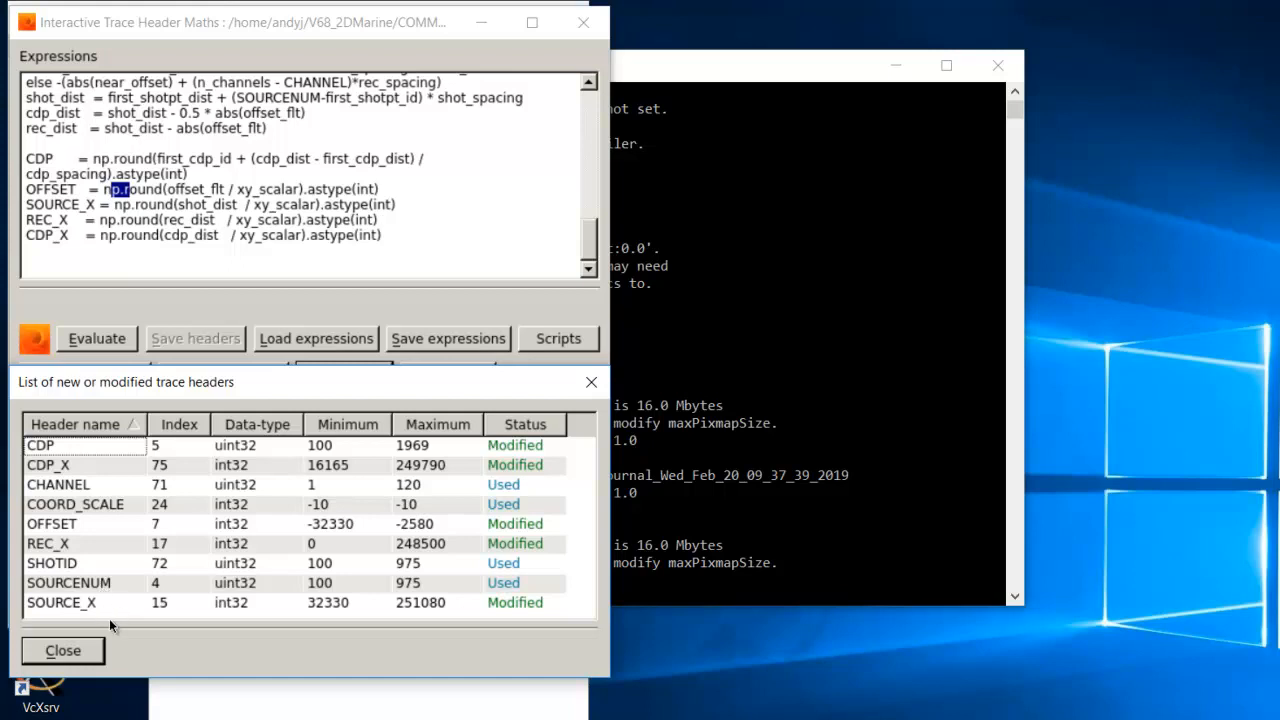
pyautogui.moveTo(317, 391)
pyautogui.mouseDown()
pyautogui.moveTo(327, 433)
pyautogui.moveTo(320, 425)
pyautogui.mouseUp()
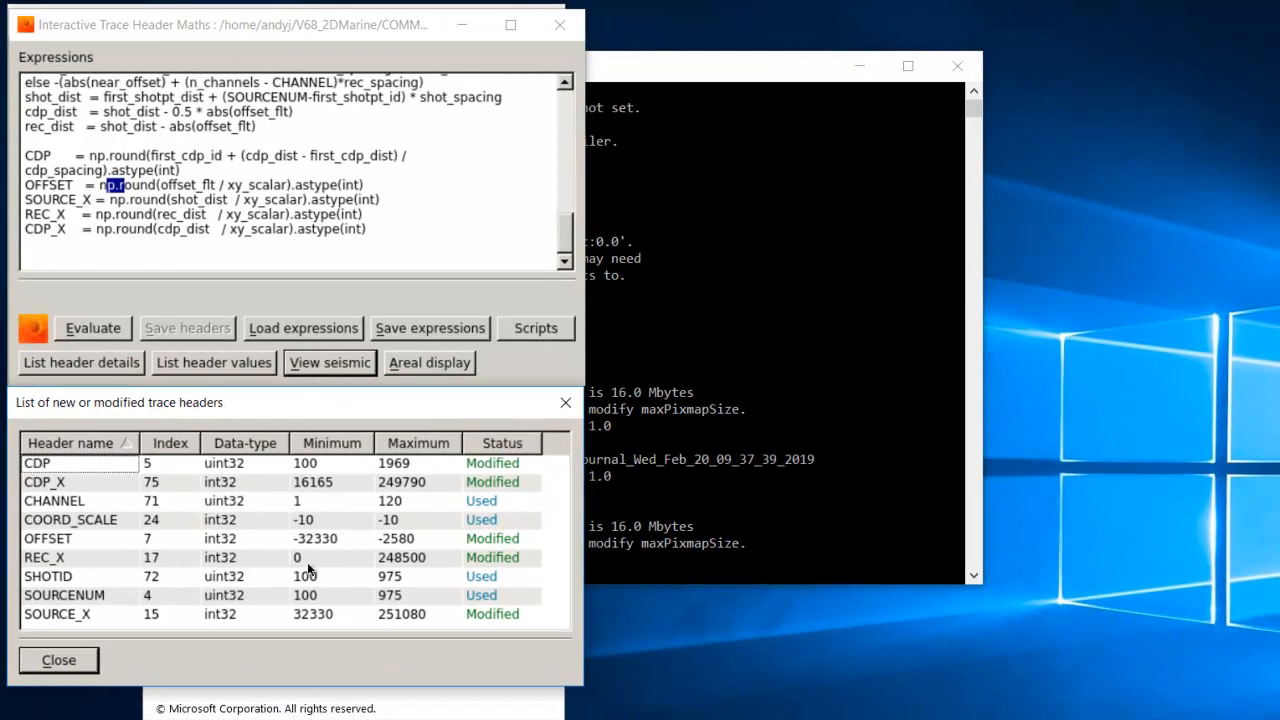
pyautogui.click(228, 364)
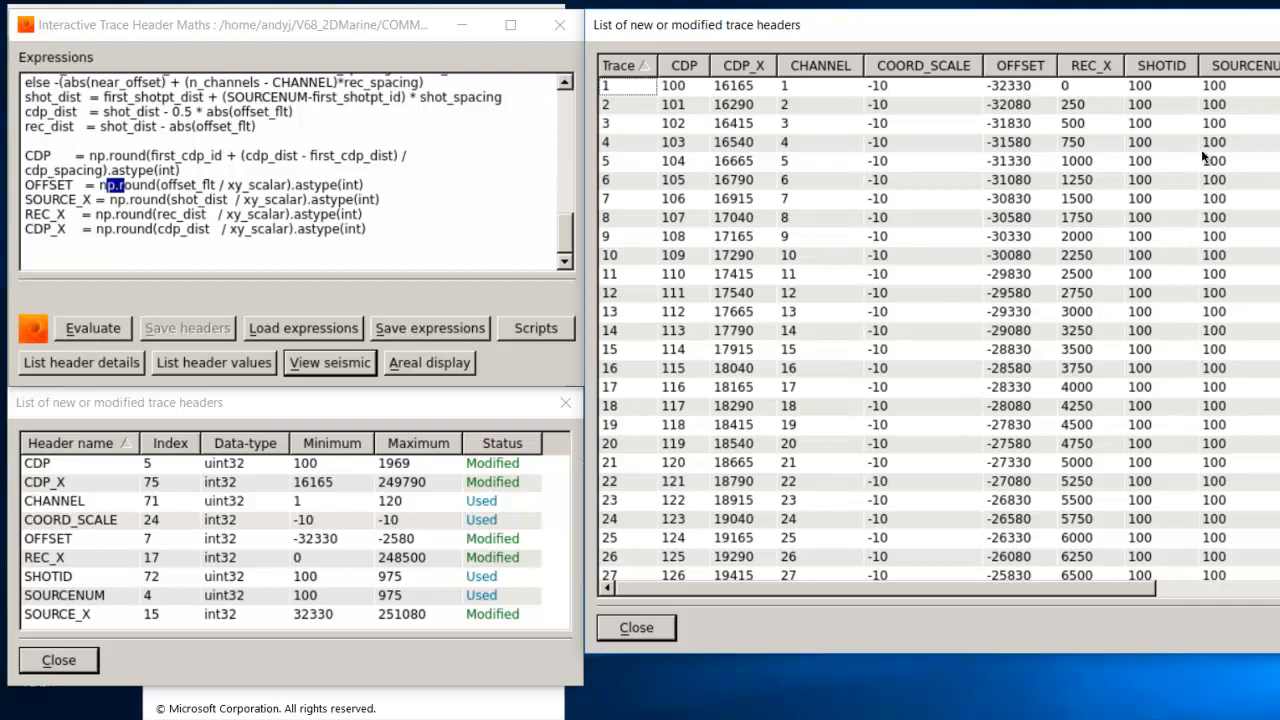
pyautogui.scroll(-19, 939, 330)
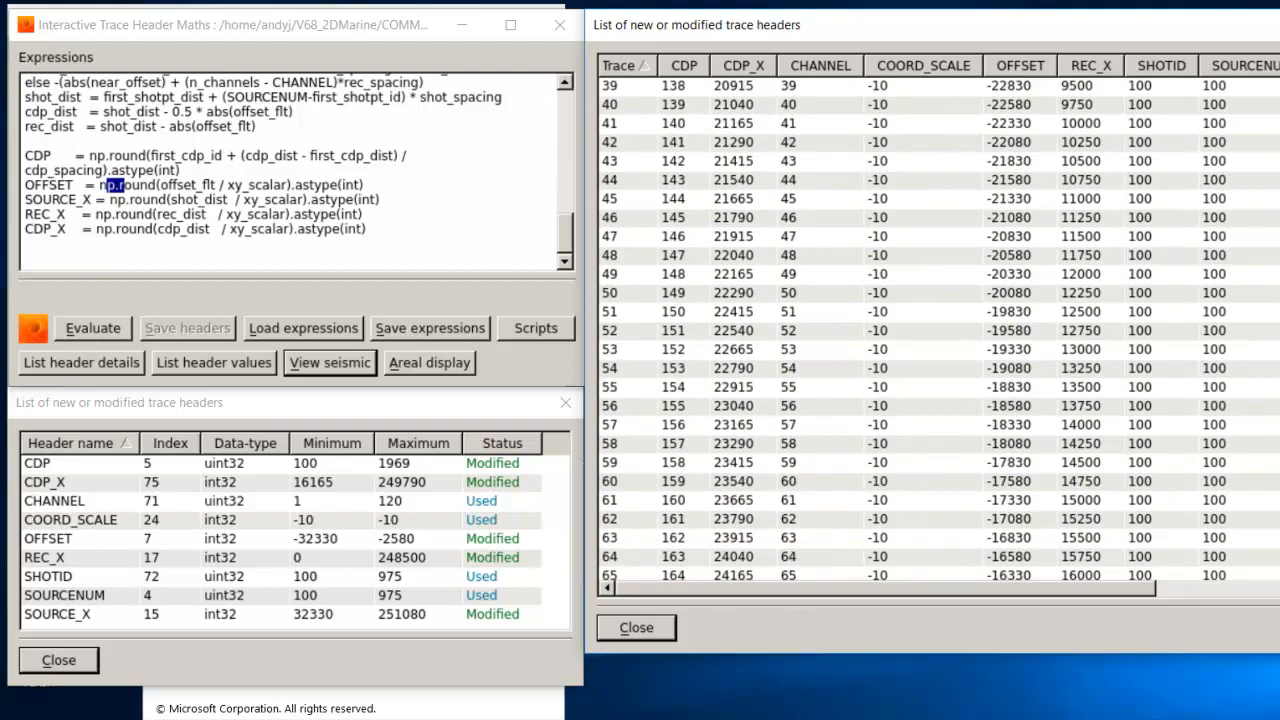
pyautogui.scroll(-14, 1246, 259)
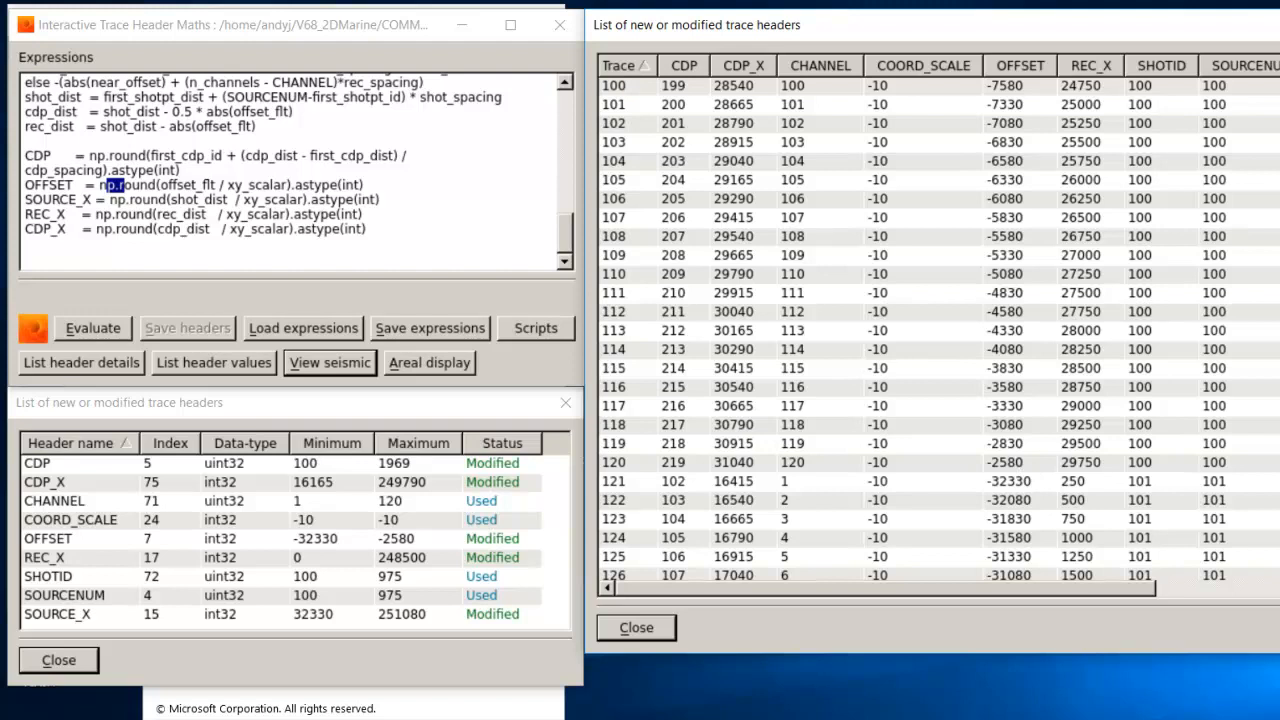
pyautogui.click(1279, 25)
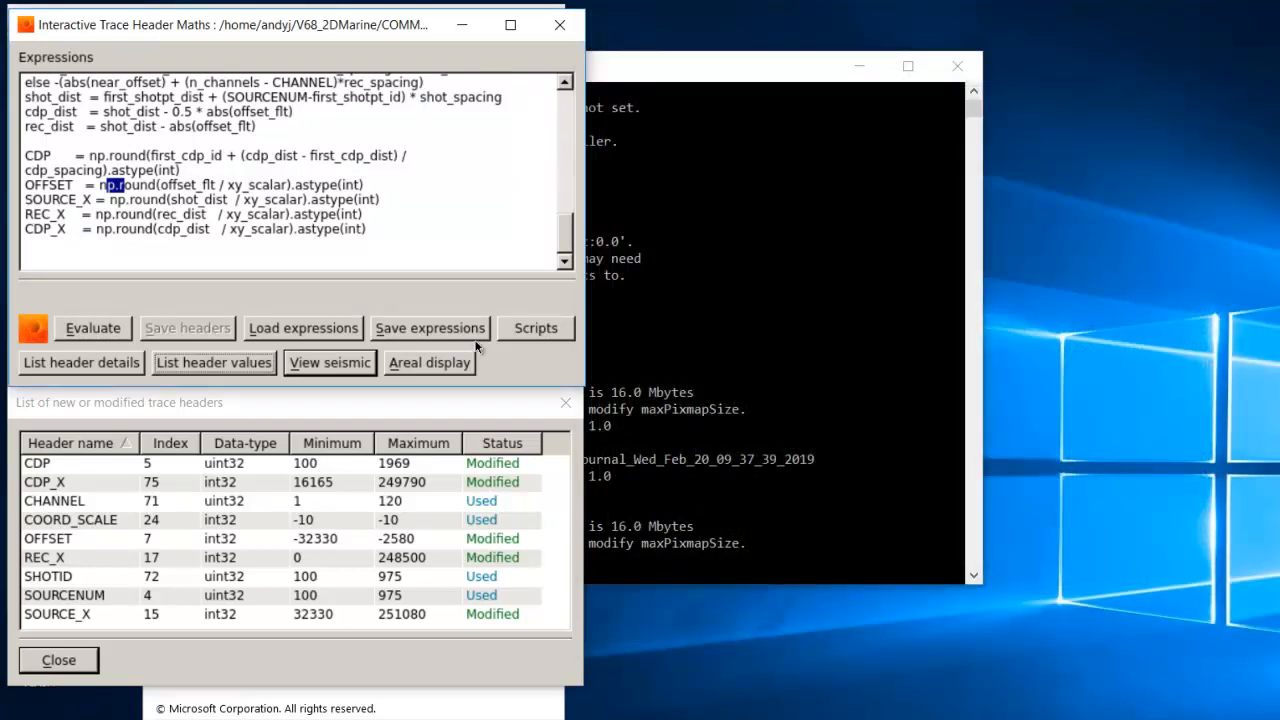
# View the seismic for the file and overlay the offsets on the SHOTID 100 gather
pyautogui.click(306, 370)
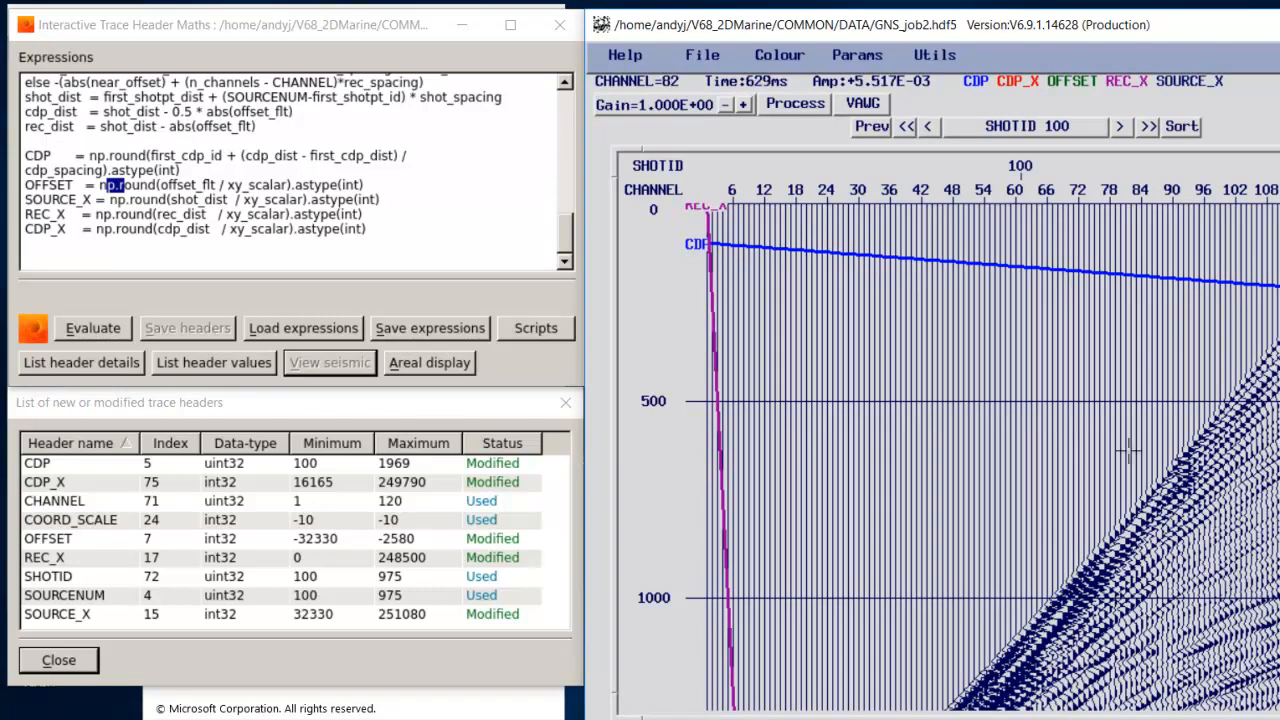
pyautogui.click(934, 56)
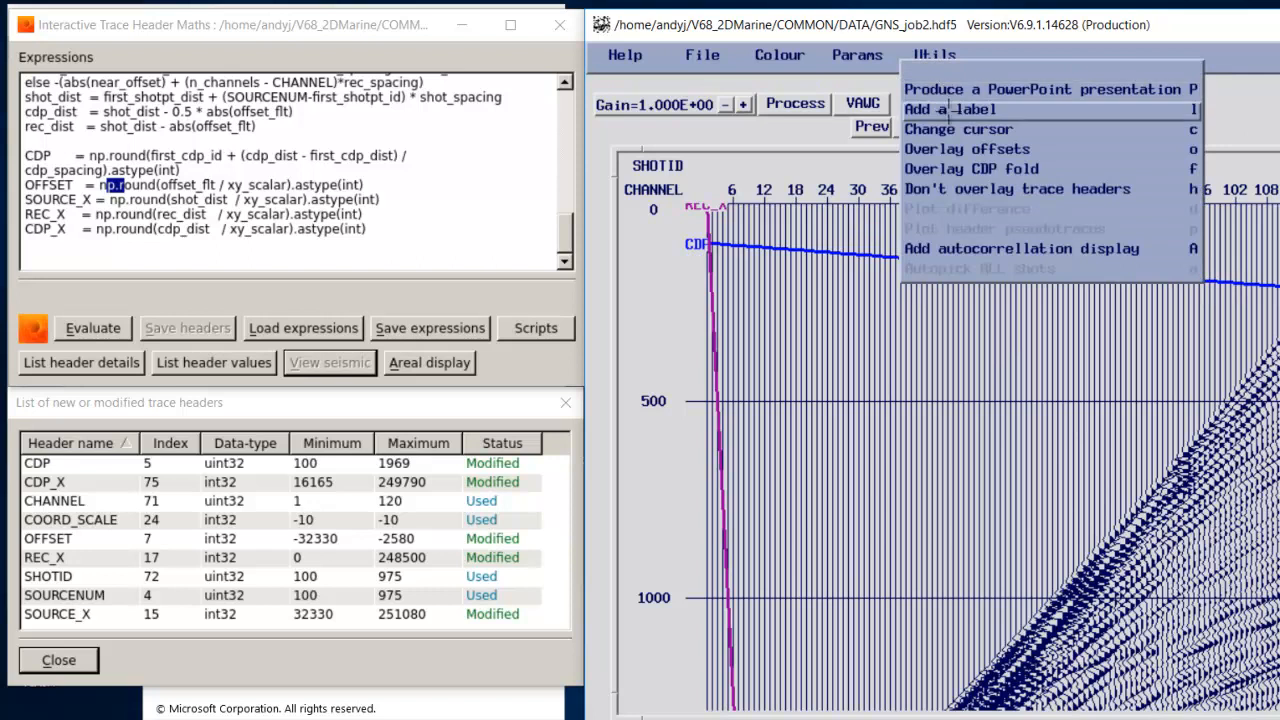
pyautogui.click(963, 160)
pyautogui.click(953, 187)
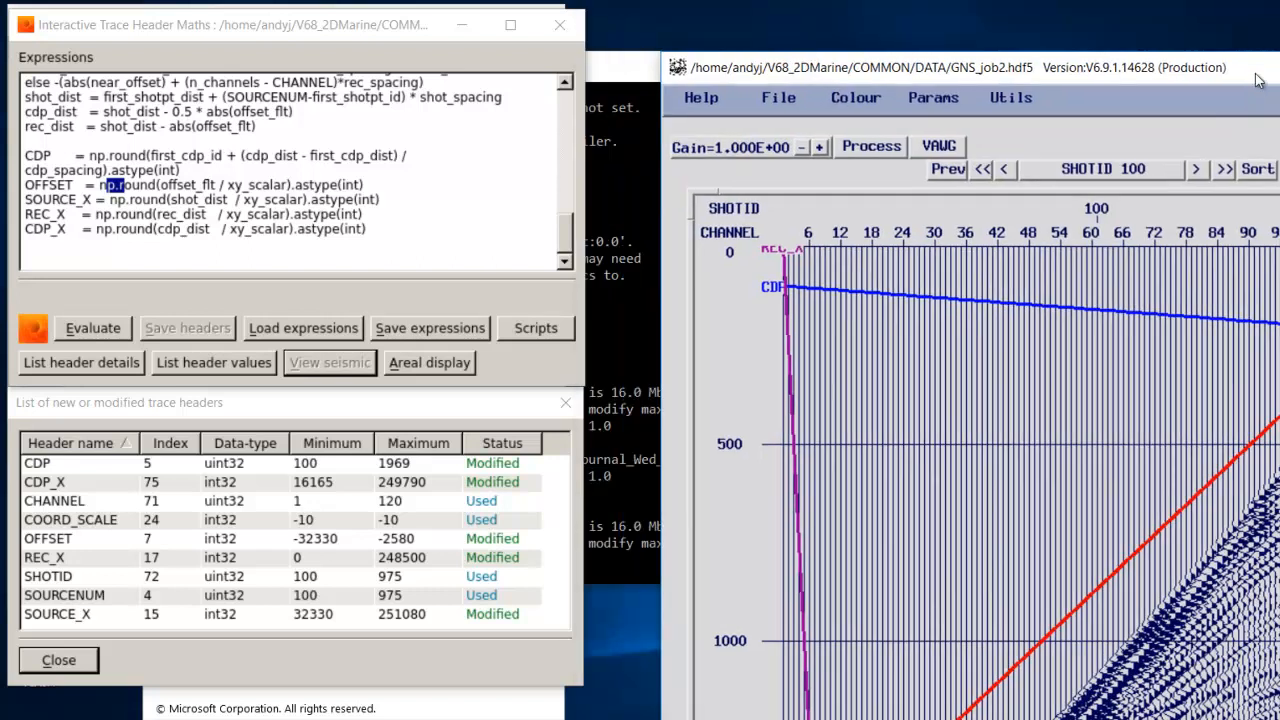
pyautogui.moveTo(1258, 80)
pyautogui.mouseDown()
pyautogui.moveTo(1138, 32)
pyautogui.moveTo(975, 25)
pyautogui.moveTo(964, 49)
pyautogui.moveTo(932, 42)
pyautogui.mouseUp()
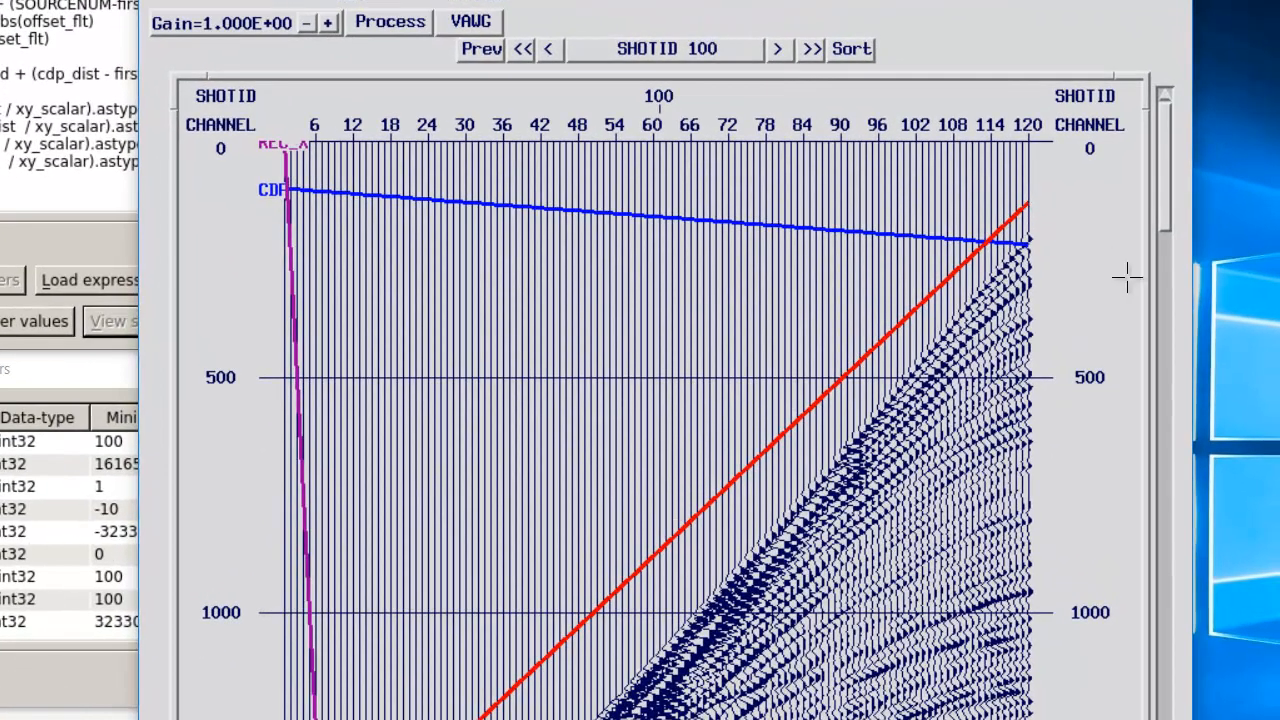
# Close the SHOTID 100 seismic display and the Interactive Trace Header Maths window
pyautogui.moveTo(1166, 196)
pyautogui.mouseDown()
pyautogui.moveTo(1153, 279)
pyautogui.moveTo(1153, 197)
pyautogui.mouseUp()
pyautogui.click(406, 20)
pyautogui.click(578, 191)
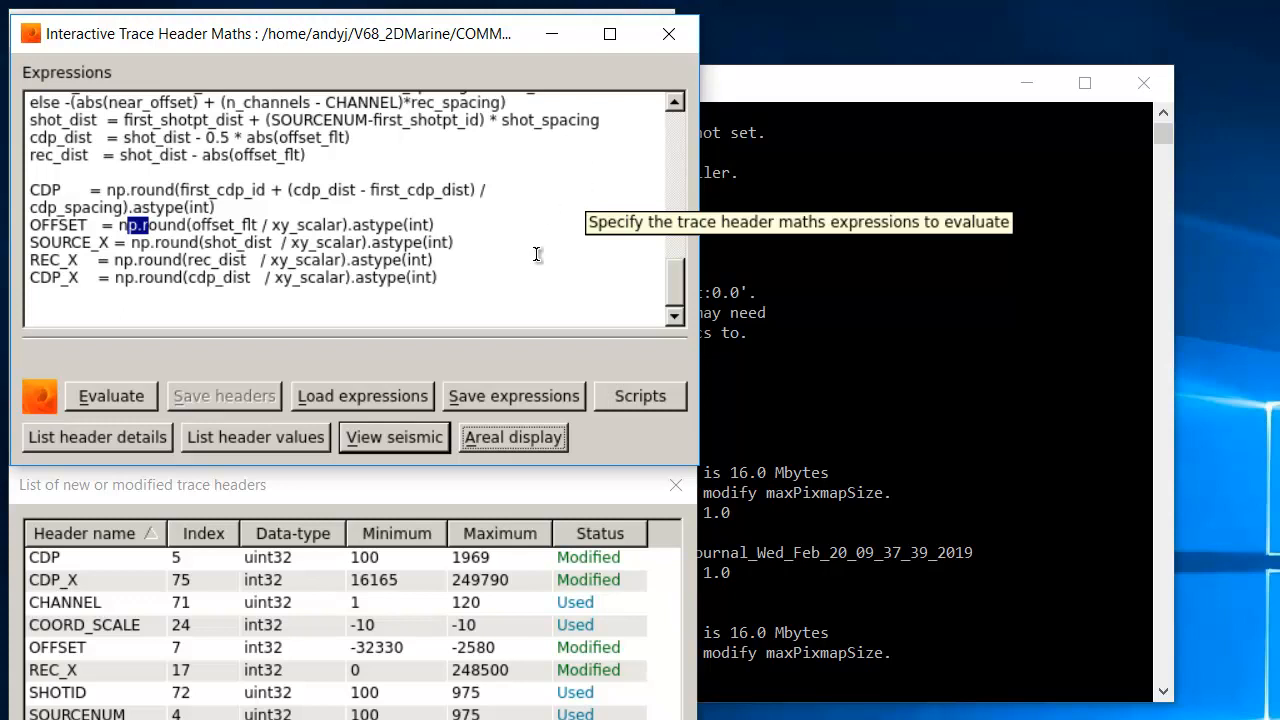
pyautogui.click(668, 35)
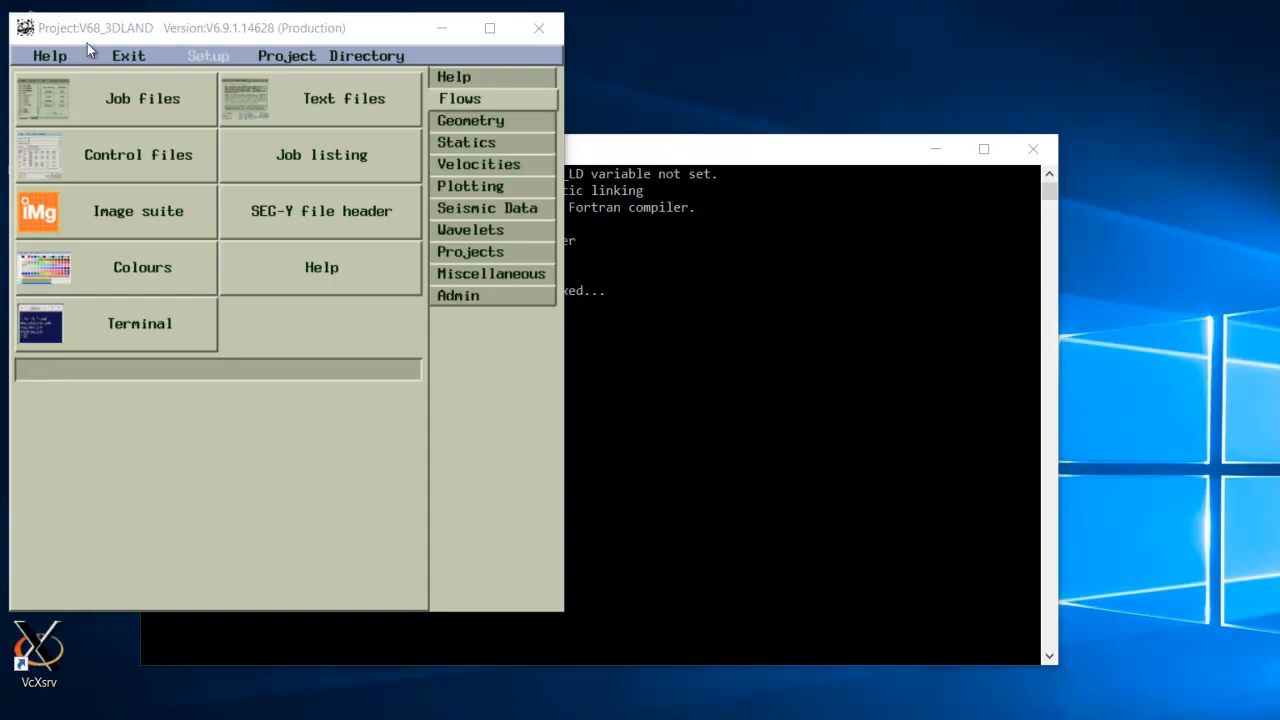
# Open the existing job file 05_denoise.job in the Seismic Job Editor
pyautogui.click(127, 98)
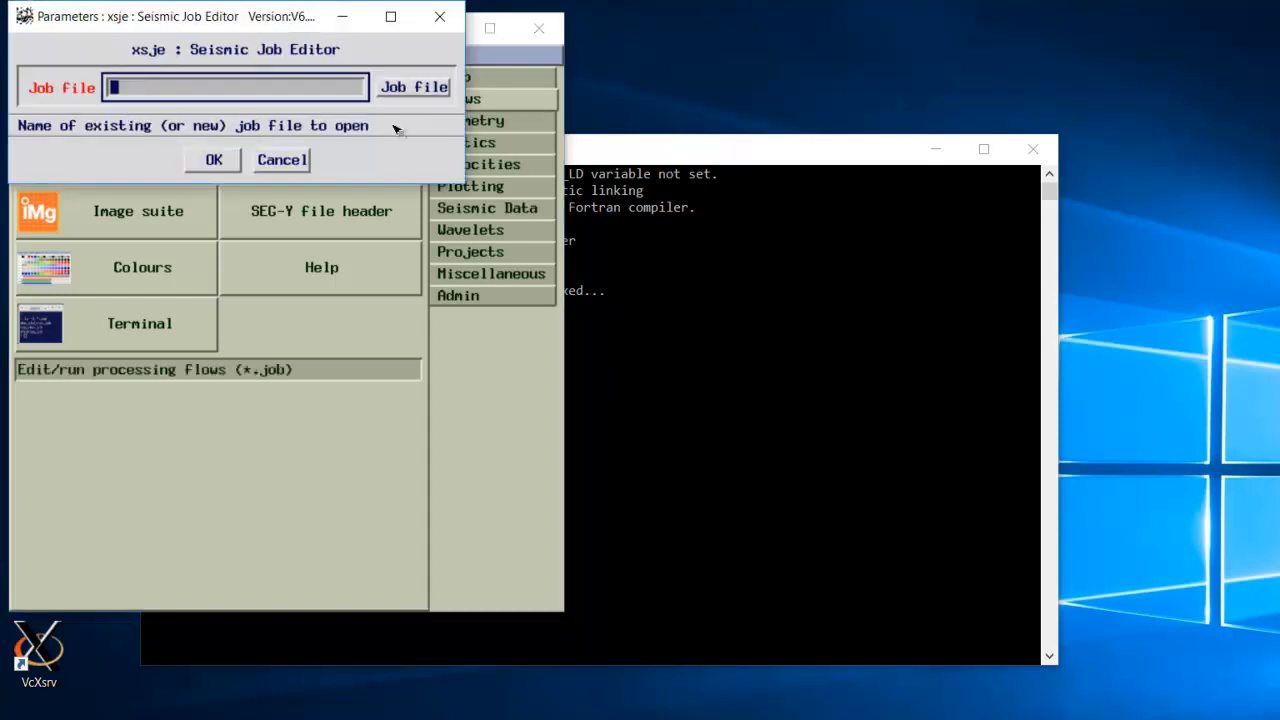
pyautogui.click(412, 92)
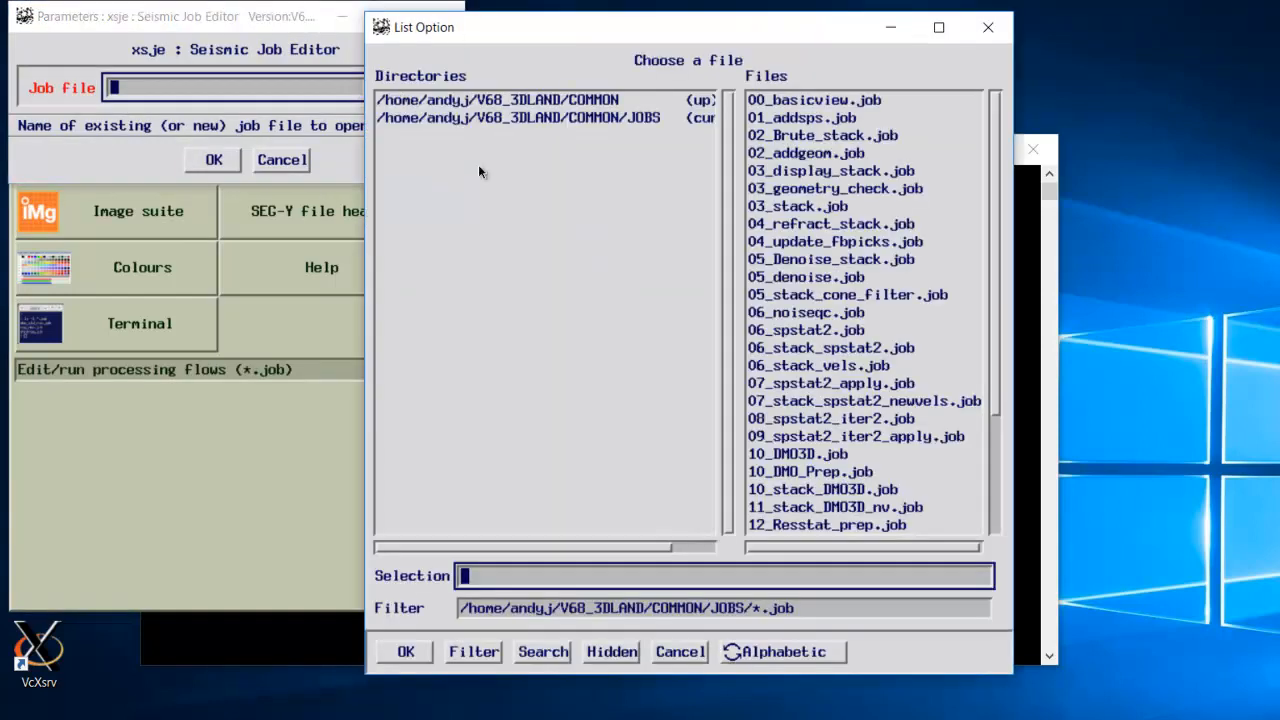
pyautogui.click(818, 280)
pyautogui.doubleClick(818, 280)
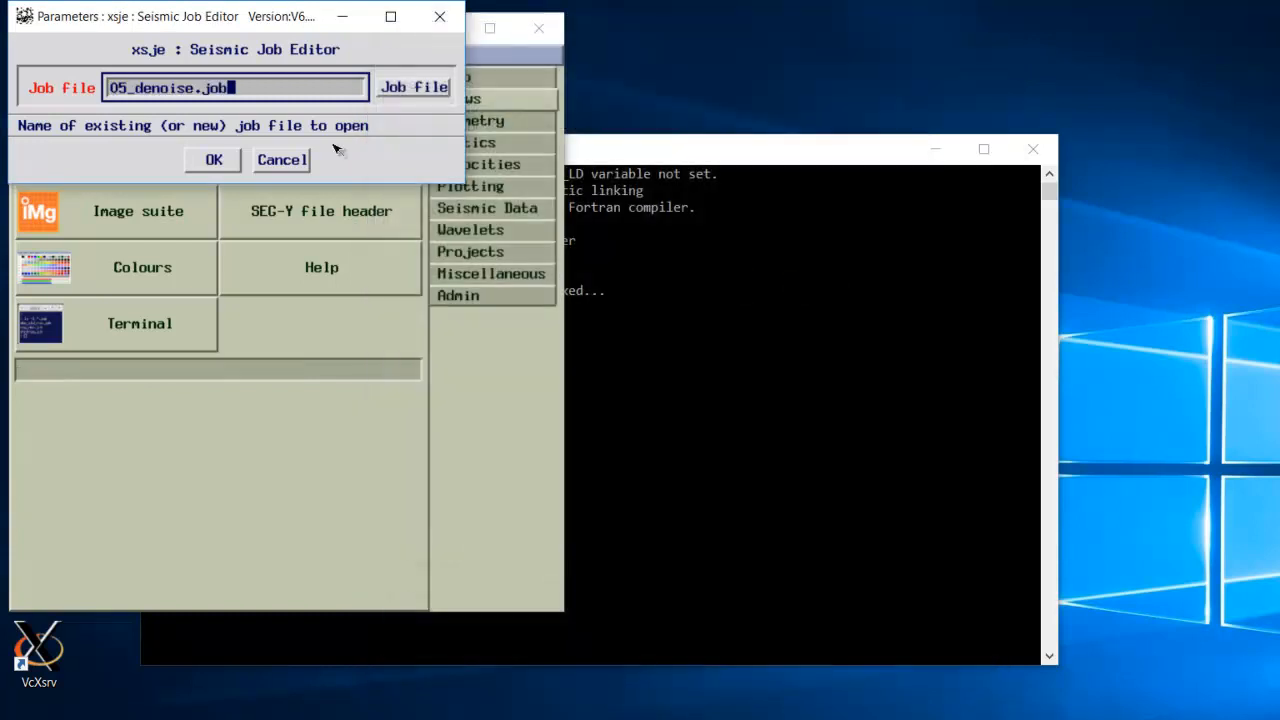
pyautogui.click(213, 161)
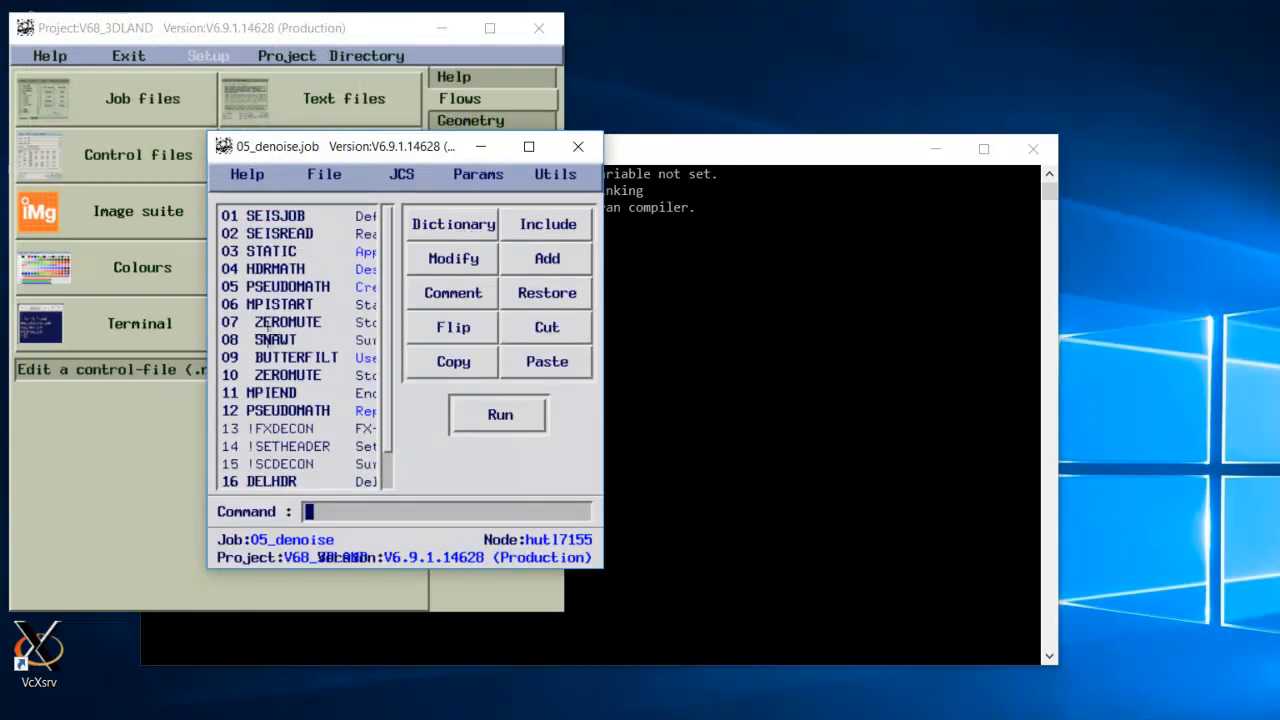
# Examine the SNAWT module's parameters, including the QUANTILE description, and quit the job editor discarding changes
pyautogui.click(270, 339)
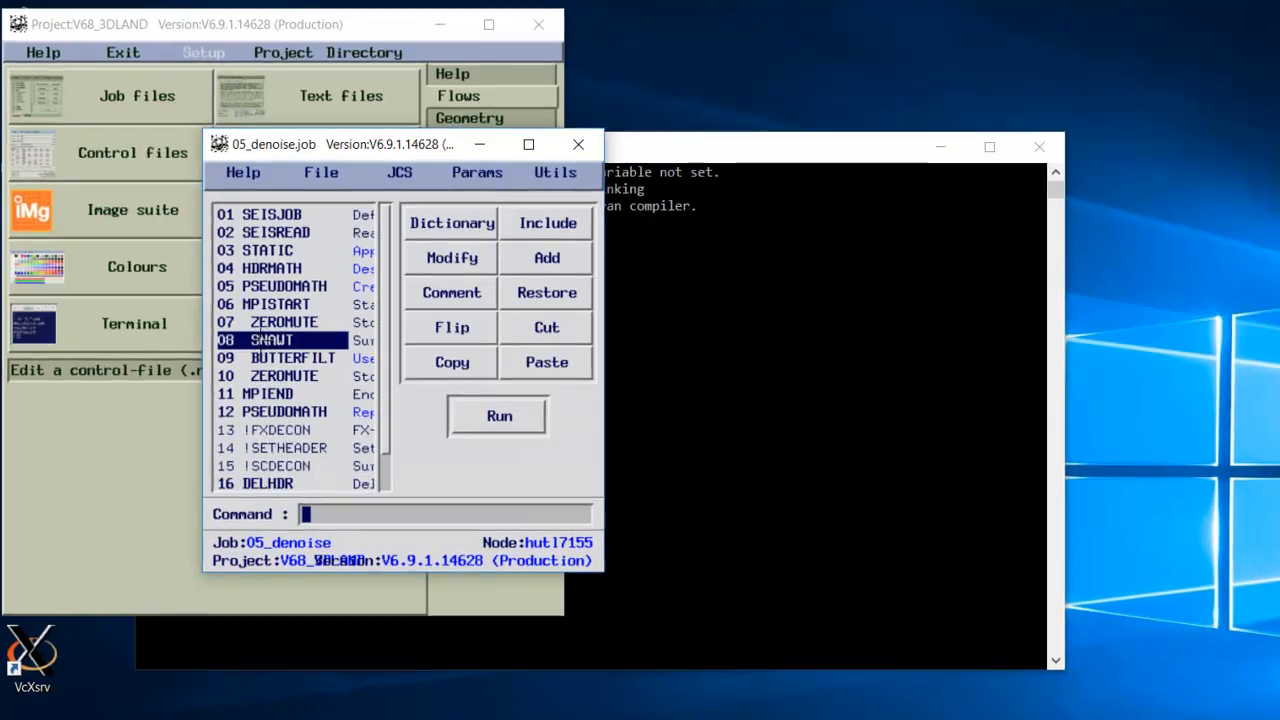
pyautogui.doubleClick(264, 344)
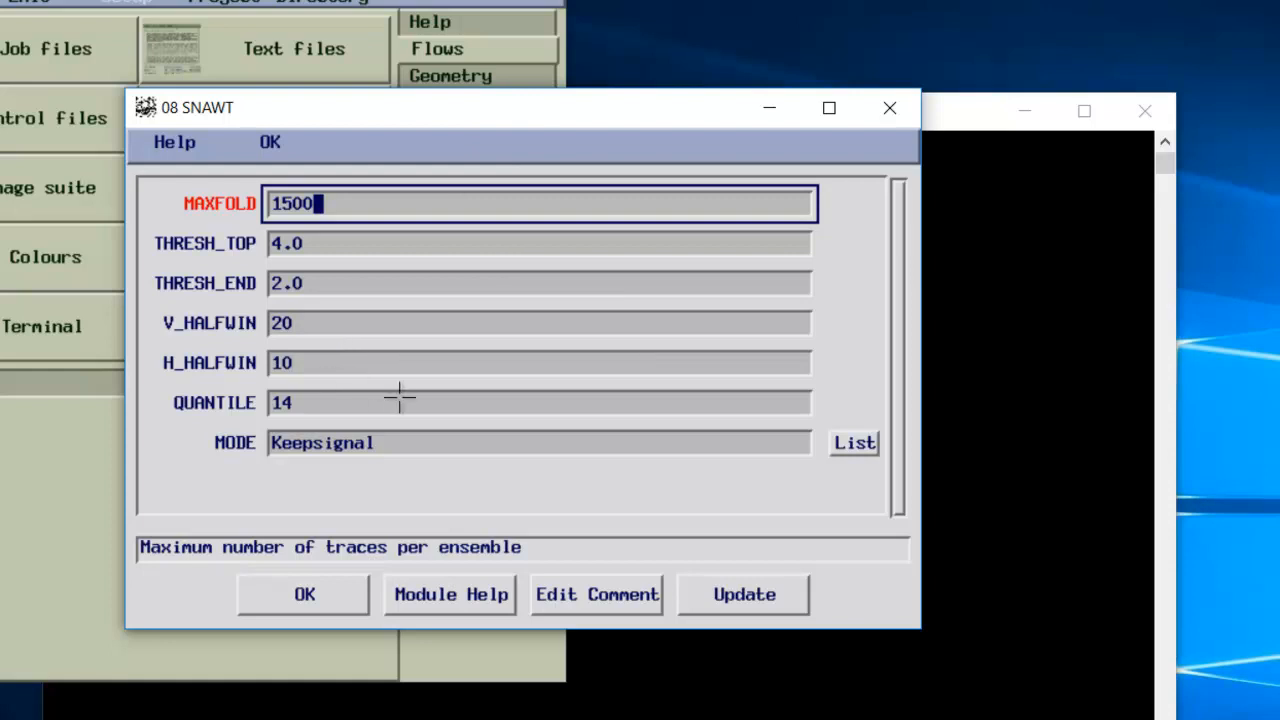
pyautogui.click(336, 400)
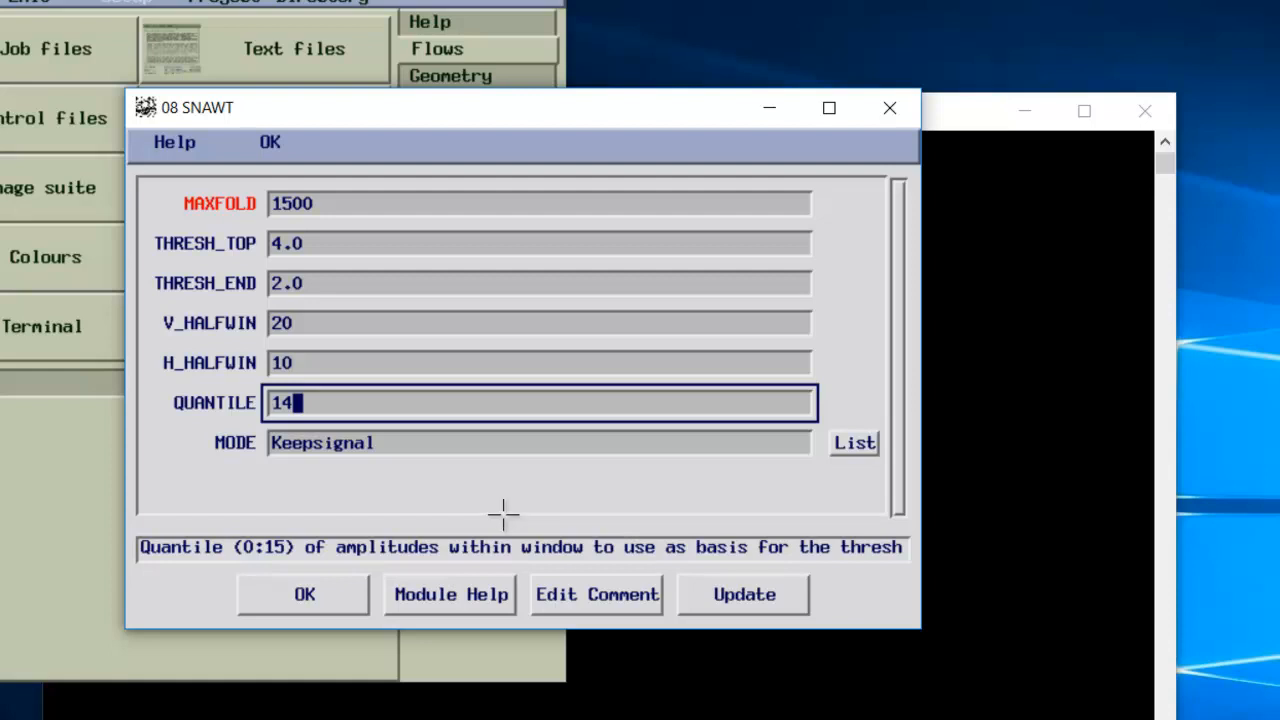
pyautogui.click(318, 594)
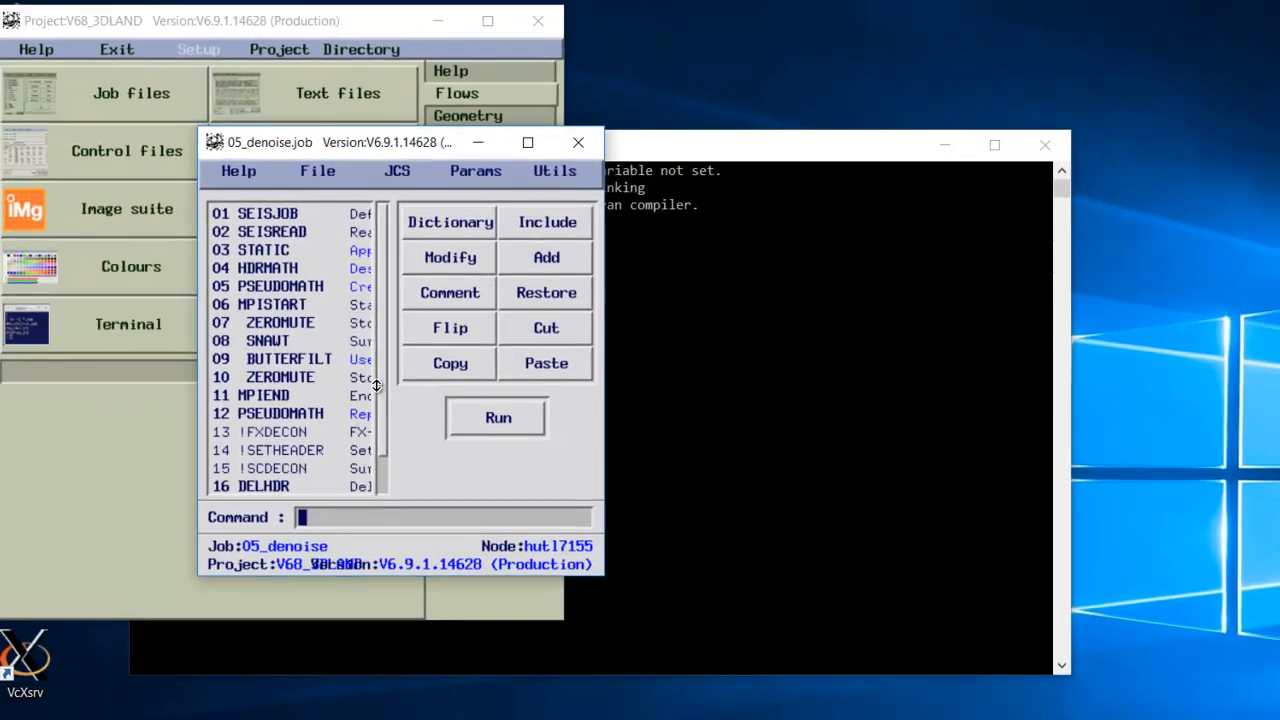
pyautogui.click(322, 175)
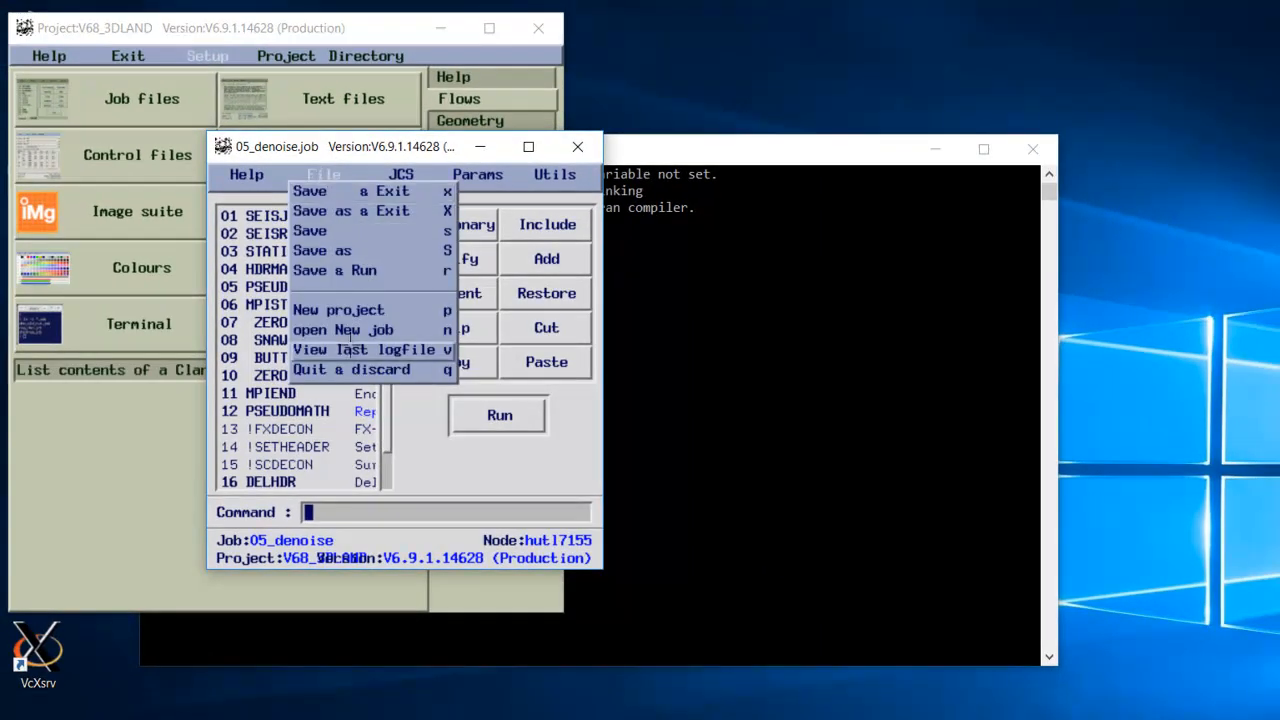
pyautogui.click(351, 370)
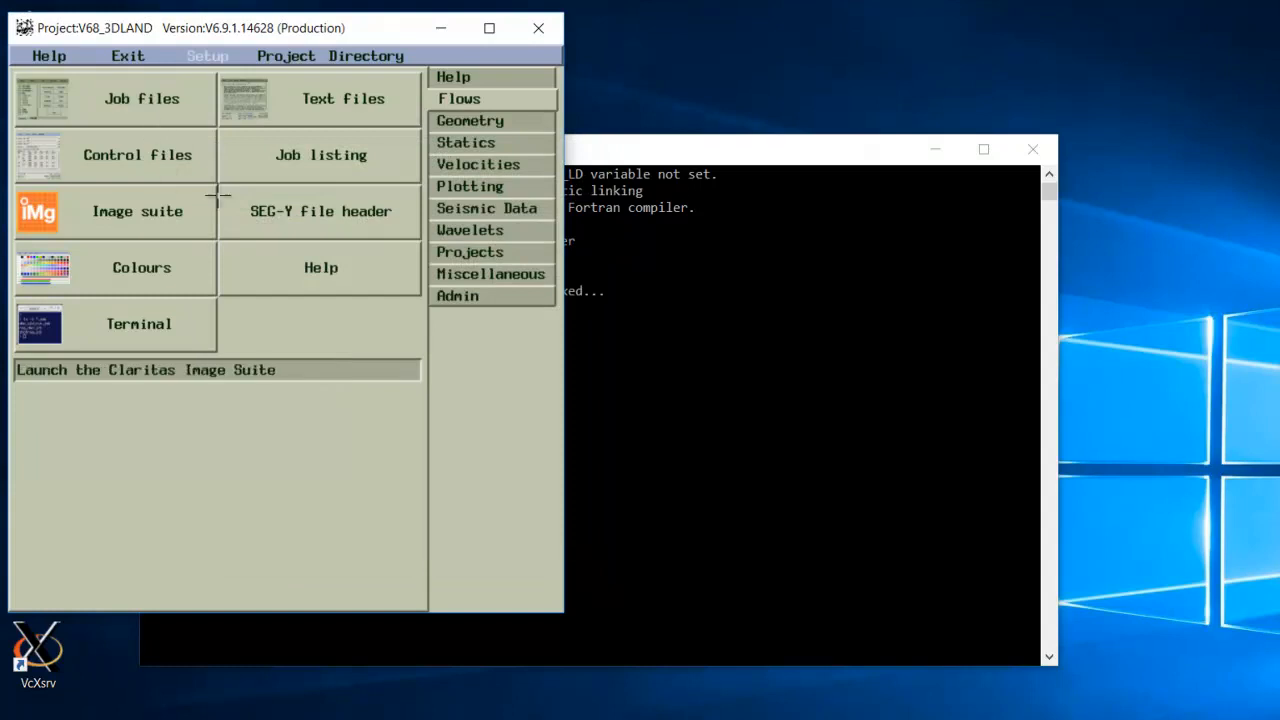
# View the seismic files Snawt_output.hdf5 and SNAWT_Comapre.hdf5 together, suppressing further no-plottable-traces warnings
pyautogui.click(472, 212)
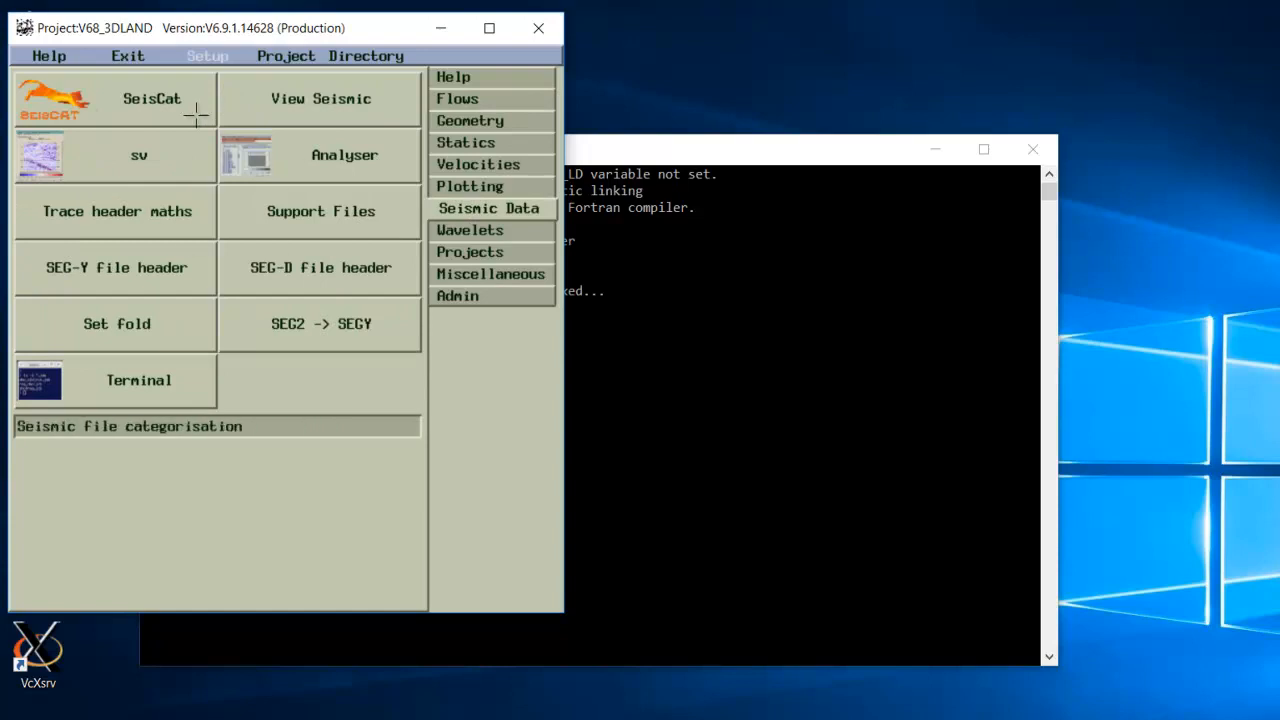
pyautogui.click(321, 100)
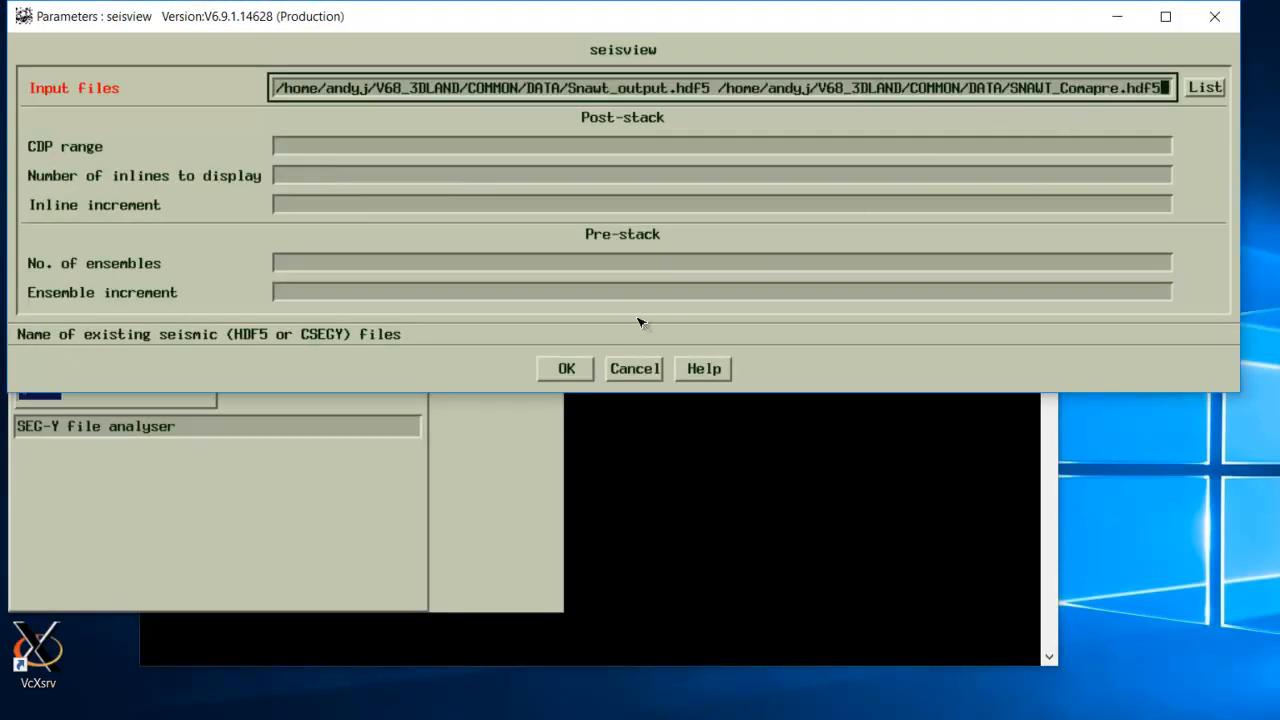
pyautogui.click(566, 368)
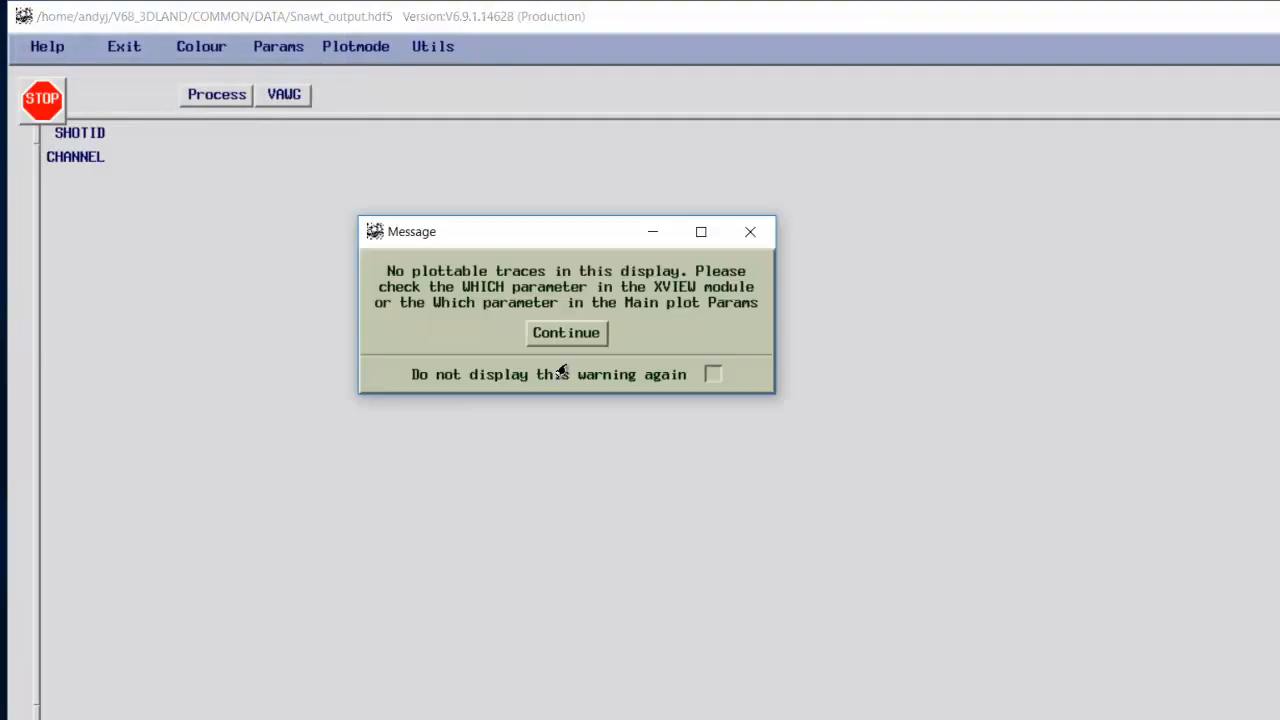
pyautogui.click(712, 374)
pyautogui.click(583, 337)
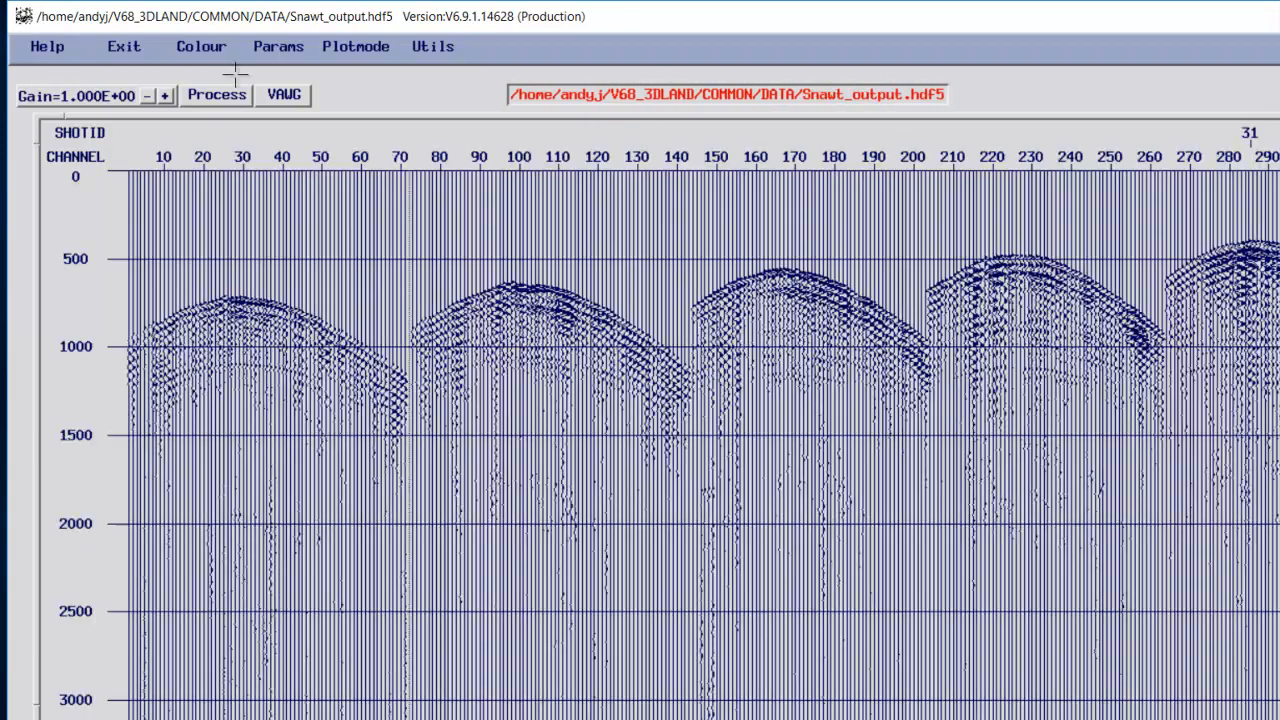
# Apply balance processing to the seismic display with a window of 0 to 99999 ms
pyautogui.click(217, 94)
pyautogui.click(224, 160)
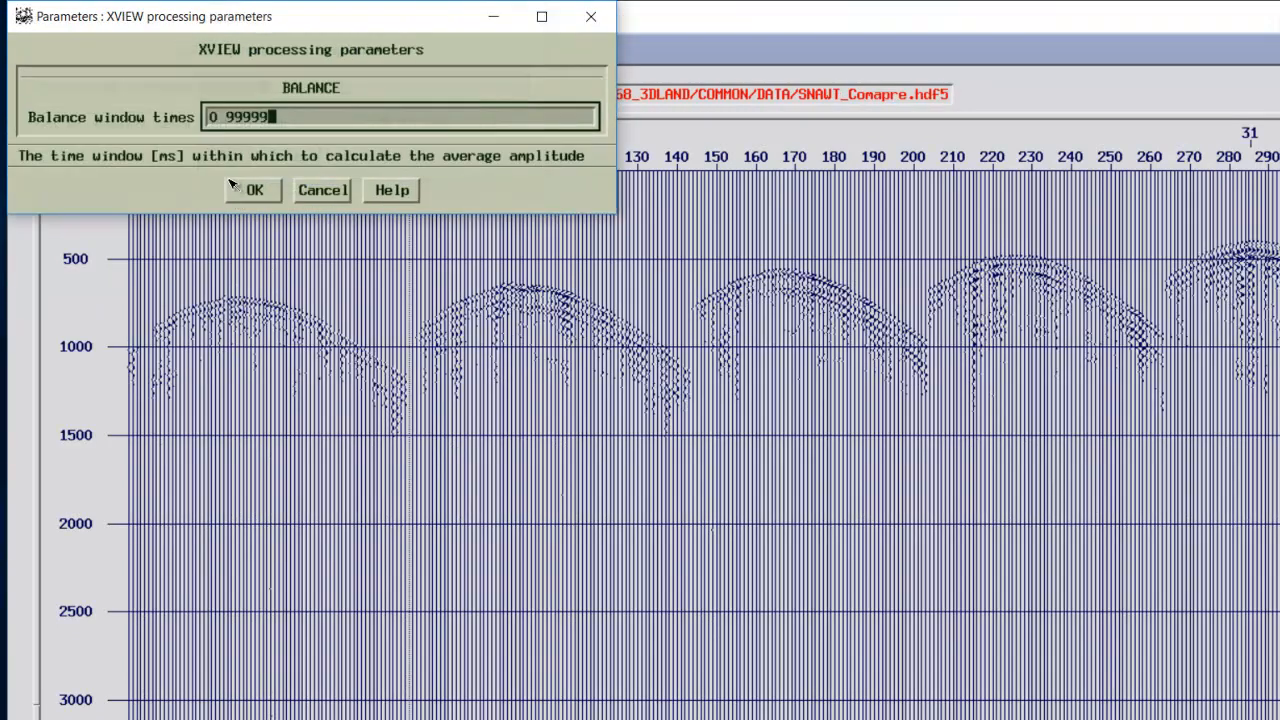
pyautogui.click(254, 189)
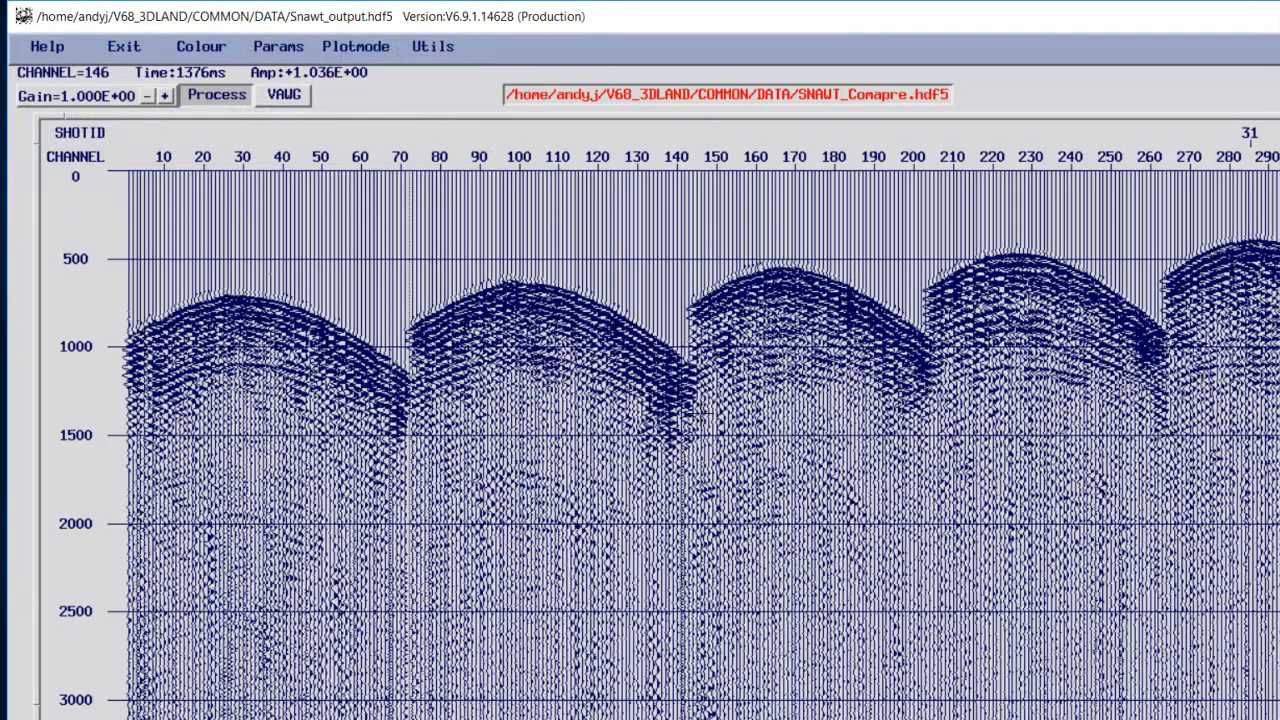
# Compare Snawt_output.hdf5 with SNAWT_Comapre.hdf5 by alternating between them over channels 290 to 560 below about 900 ms, and exit the display
pyautogui.scroll(-3, 690, 445)
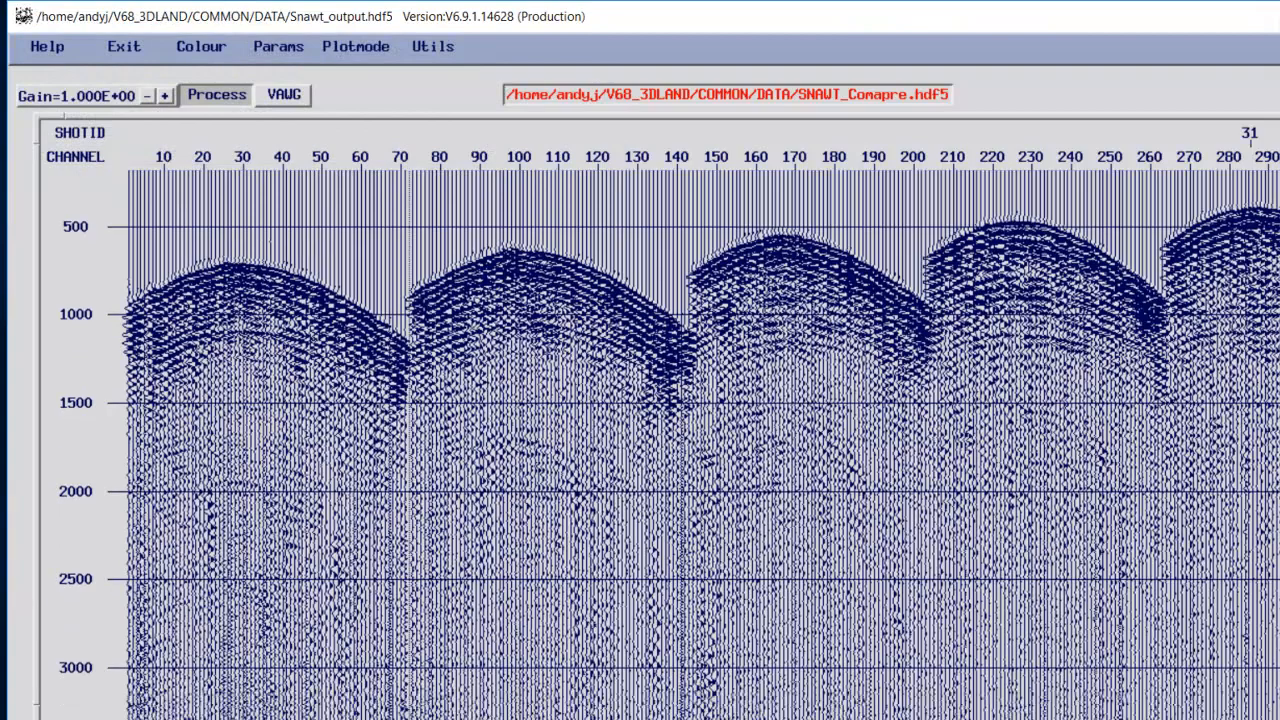
pyautogui.scroll(2, 690, 445)
pyautogui.scroll(-1, 1030, 560)
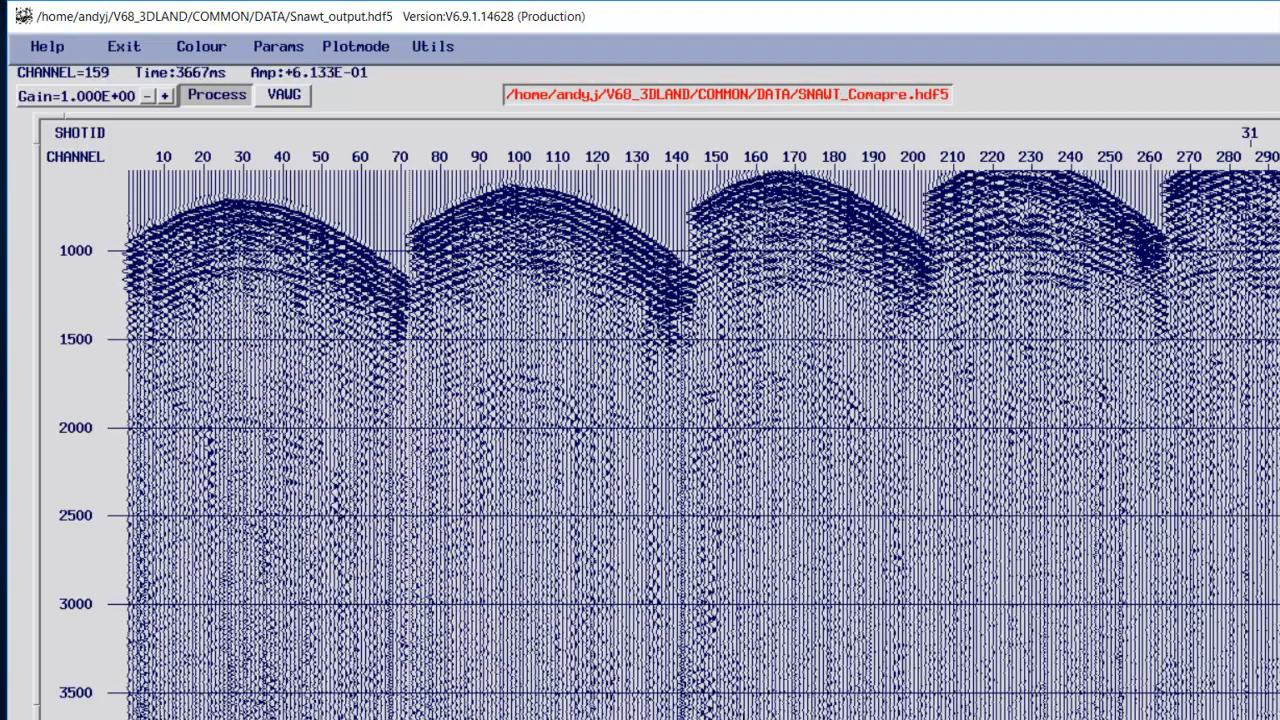
pyautogui.hscroll(5, 692, 445)
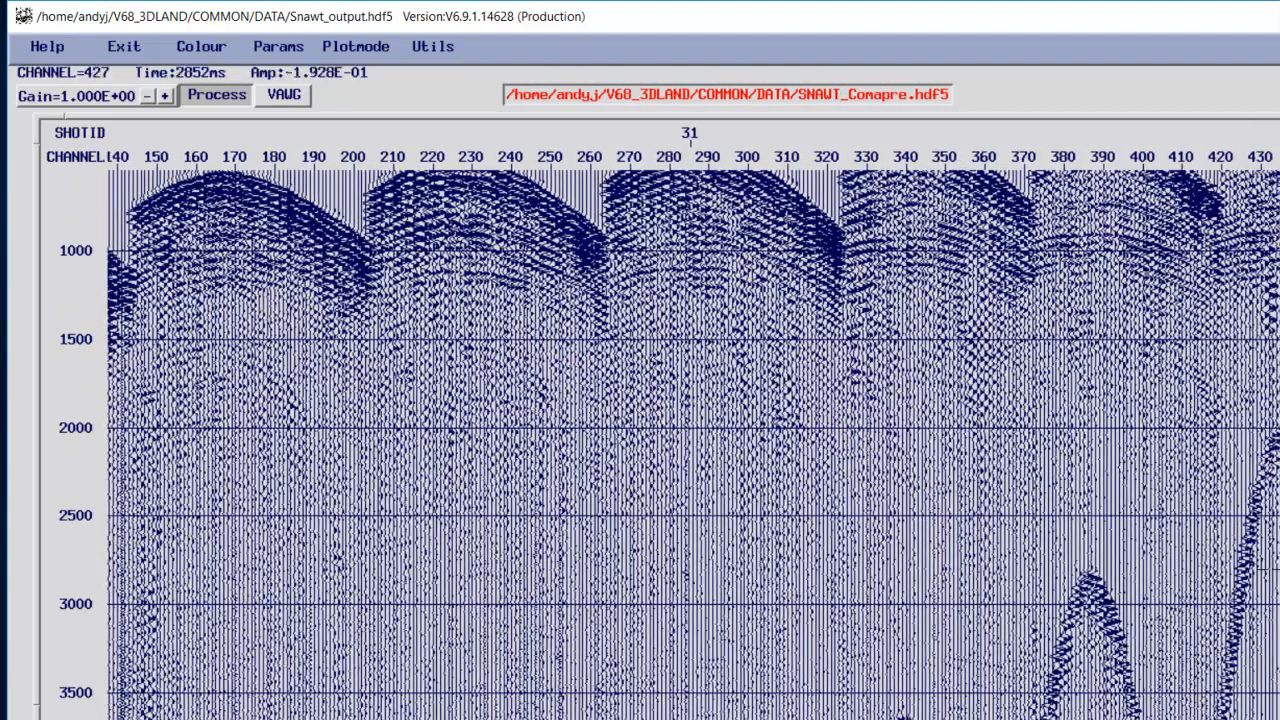
pyautogui.scroll(-1, 692, 445)
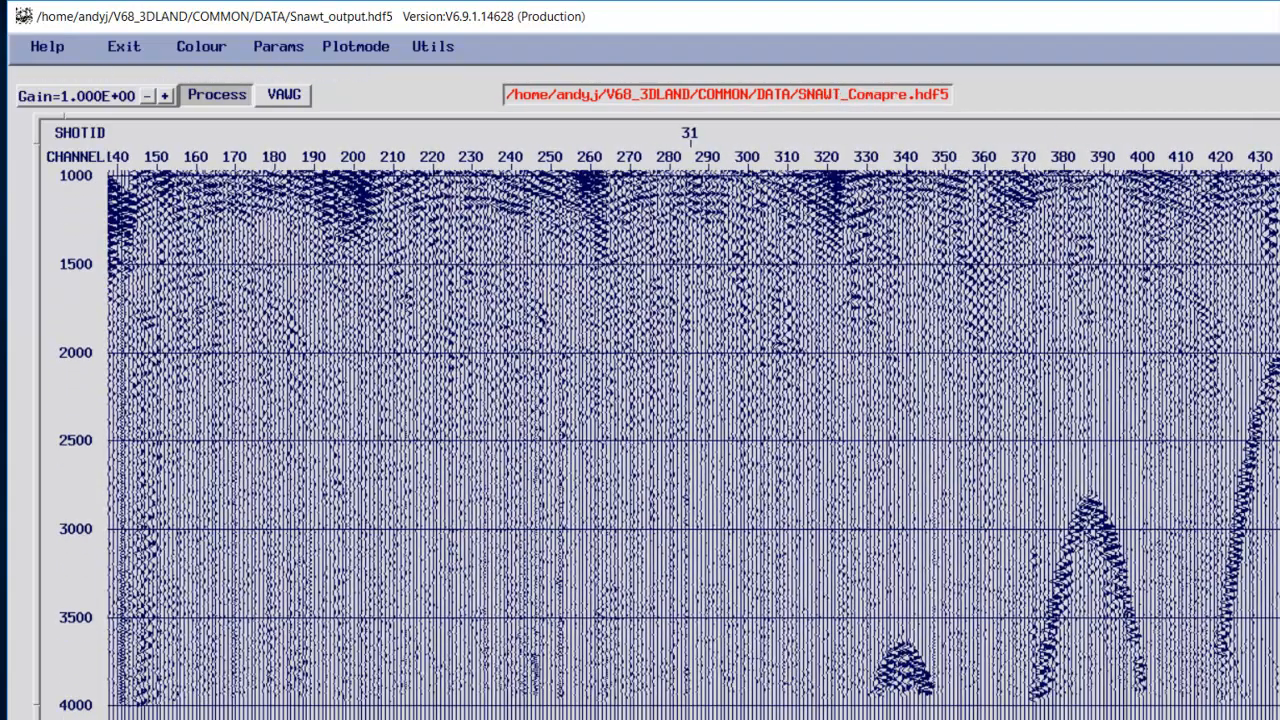
pyautogui.hscroll(5, 692, 445)
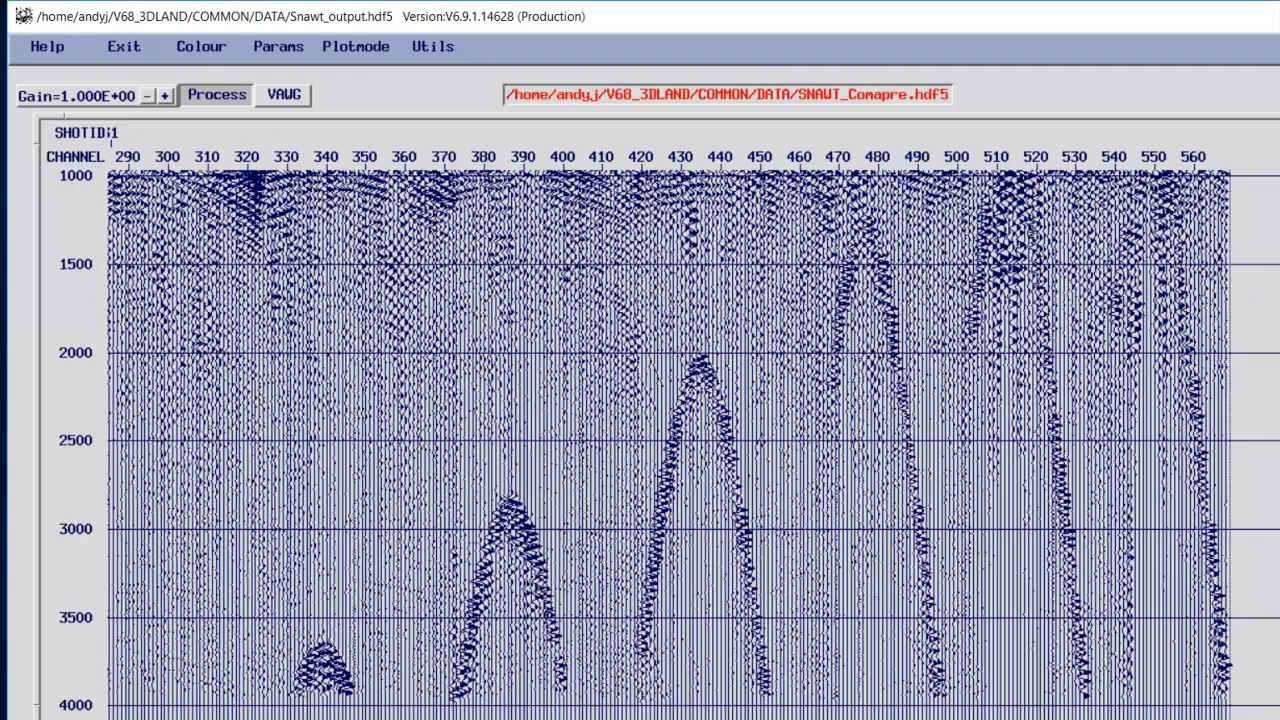
pyautogui.scroll(1, 692, 445)
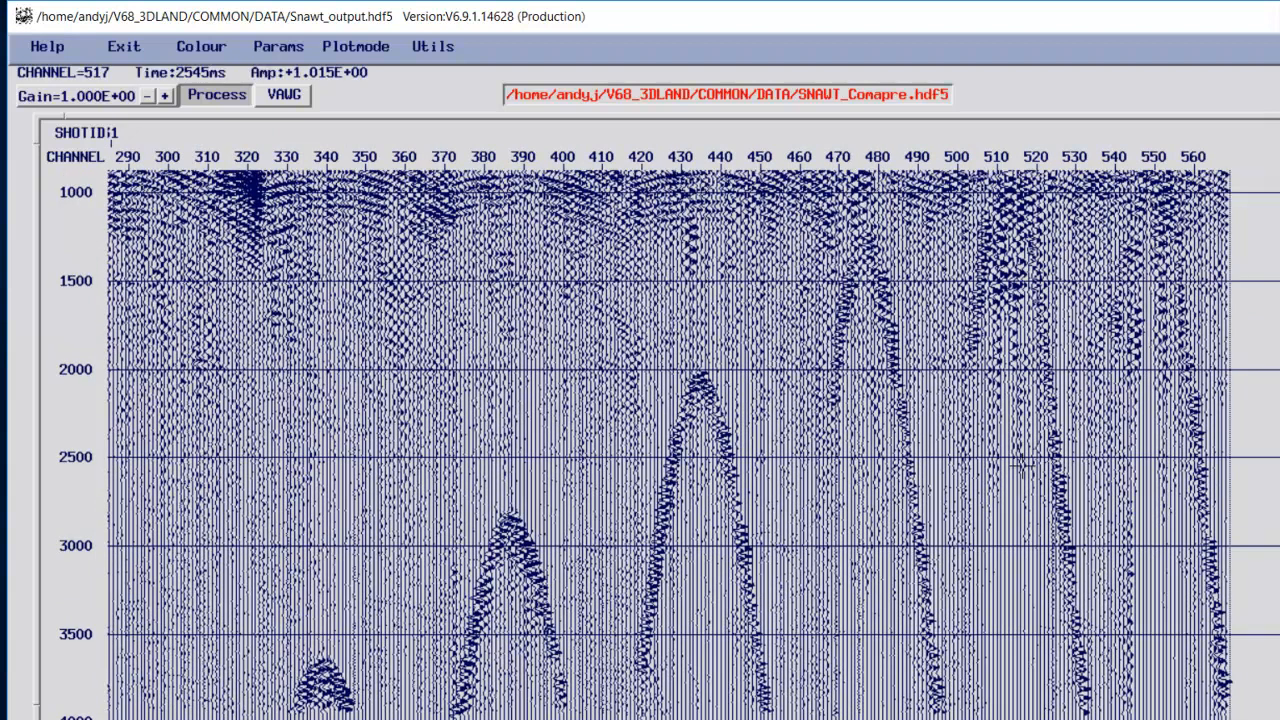
pyautogui.click(1028, 463)
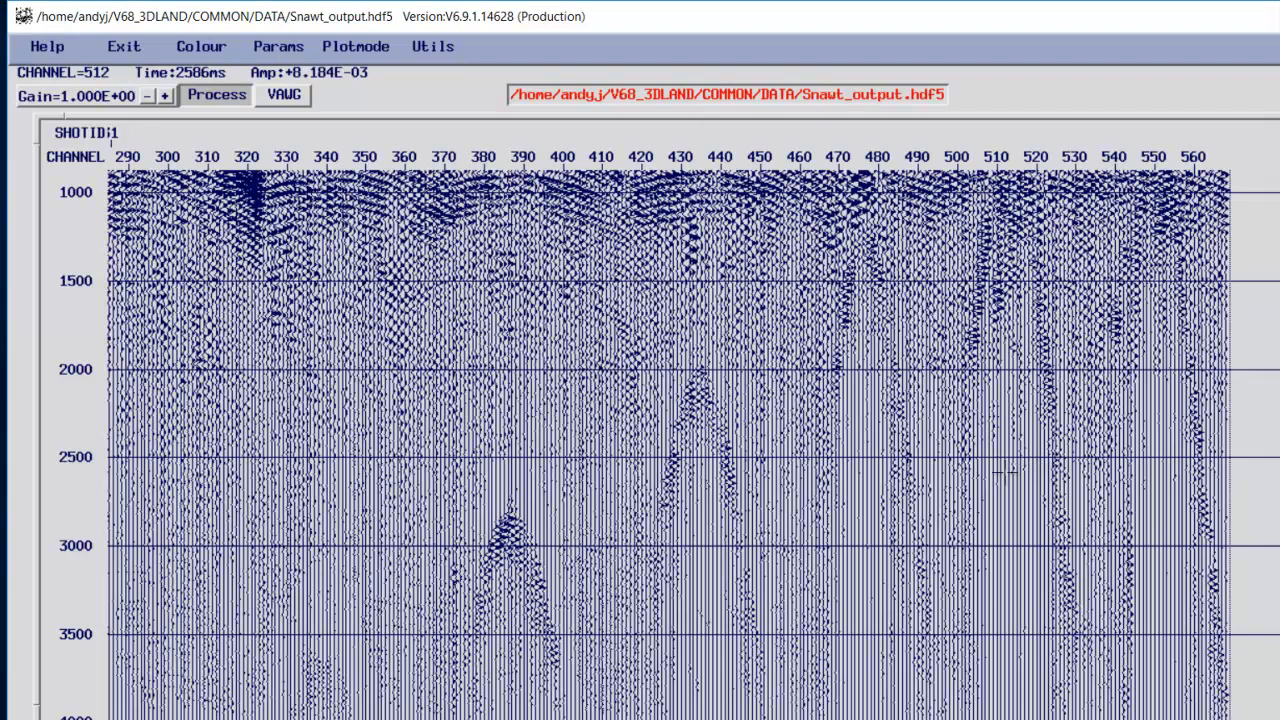
pyautogui.click(996, 480)
pyautogui.click(993, 487)
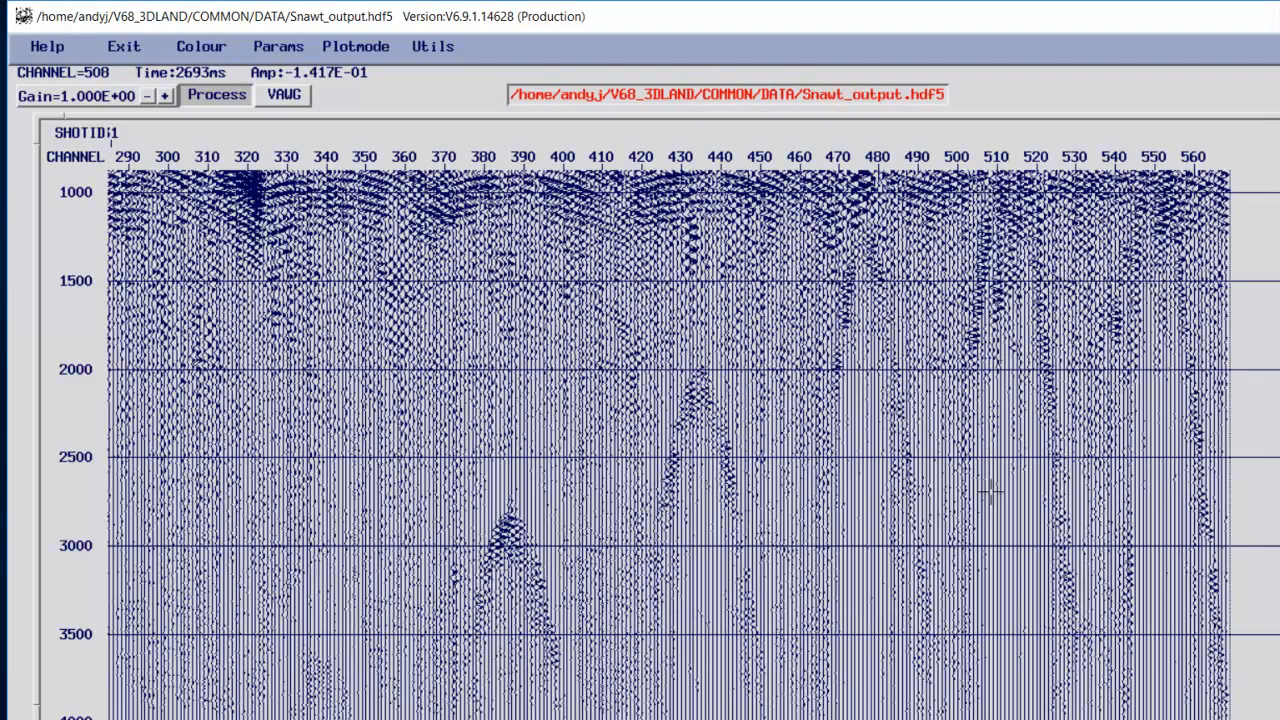
pyautogui.click(988, 496)
pyautogui.click(988, 496)
pyautogui.click(986, 496)
pyautogui.click(986, 497)
pyautogui.click(985, 497)
pyautogui.click(984, 498)
pyautogui.click(986, 498)
pyautogui.click(986, 498)
pyautogui.click(985, 499)
pyautogui.click(985, 500)
pyautogui.click(985, 502)
pyautogui.click(983, 502)
pyautogui.click(981, 502)
pyautogui.click(979, 501)
pyautogui.click(979, 501)
pyautogui.click(979, 501)
pyautogui.click(979, 501)
pyautogui.click(979, 501)
pyautogui.click(979, 501)
pyautogui.click(979, 501)
pyautogui.click(979, 501)
pyautogui.click(979, 501)
pyautogui.click(979, 501)
pyautogui.click(979, 501)
pyautogui.click(979, 501)
pyautogui.click(979, 501)
pyautogui.click(979, 501)
pyautogui.click(979, 501)
pyautogui.click(979, 501)
pyautogui.click(979, 501)
pyautogui.click(979, 501)
pyautogui.click(979, 501)
pyautogui.click(979, 501)
pyautogui.click(979, 500)
pyautogui.click(978, 498)
pyautogui.click(978, 497)
pyautogui.click(842, 377)
pyautogui.click(884, 412)
pyautogui.click(884, 412)
pyautogui.click(884, 412)
pyautogui.click(890, 411)
pyautogui.click(906, 408)
pyautogui.click(906, 408)
pyautogui.click(909, 412)
pyautogui.click(909, 412)
pyautogui.click(909, 412)
pyautogui.click(842, 412)
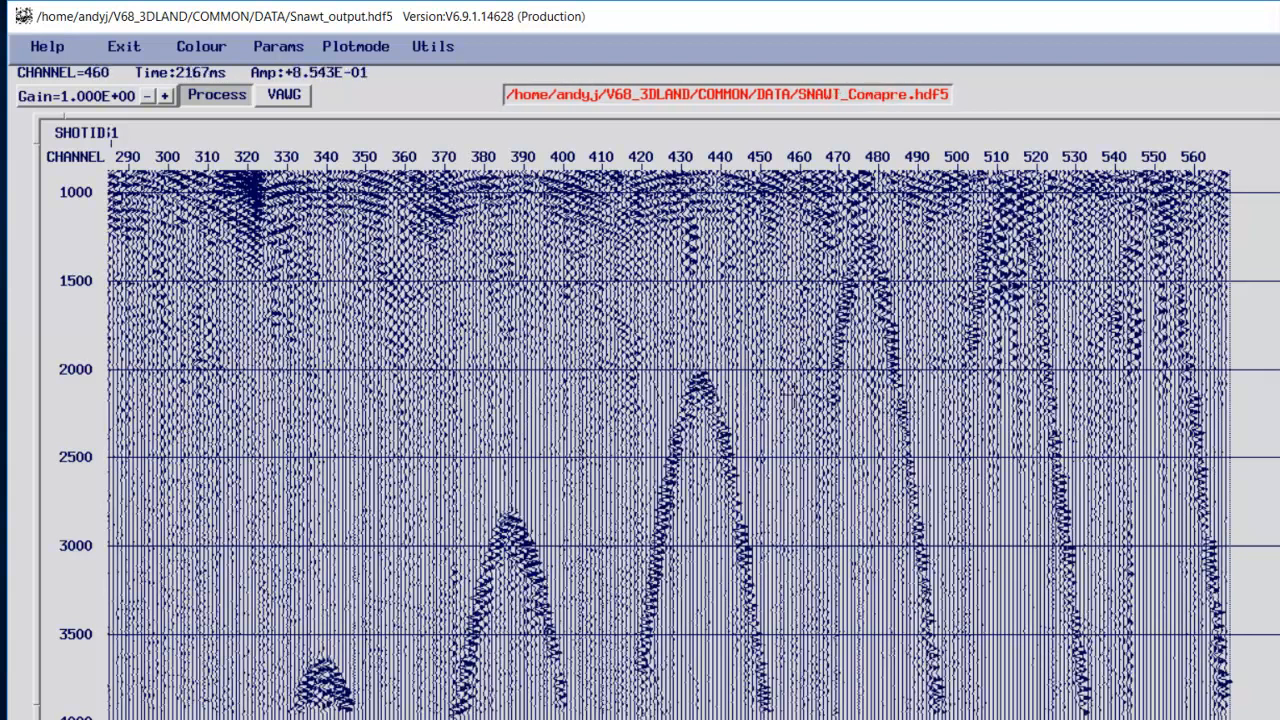
pyautogui.click(840, 411)
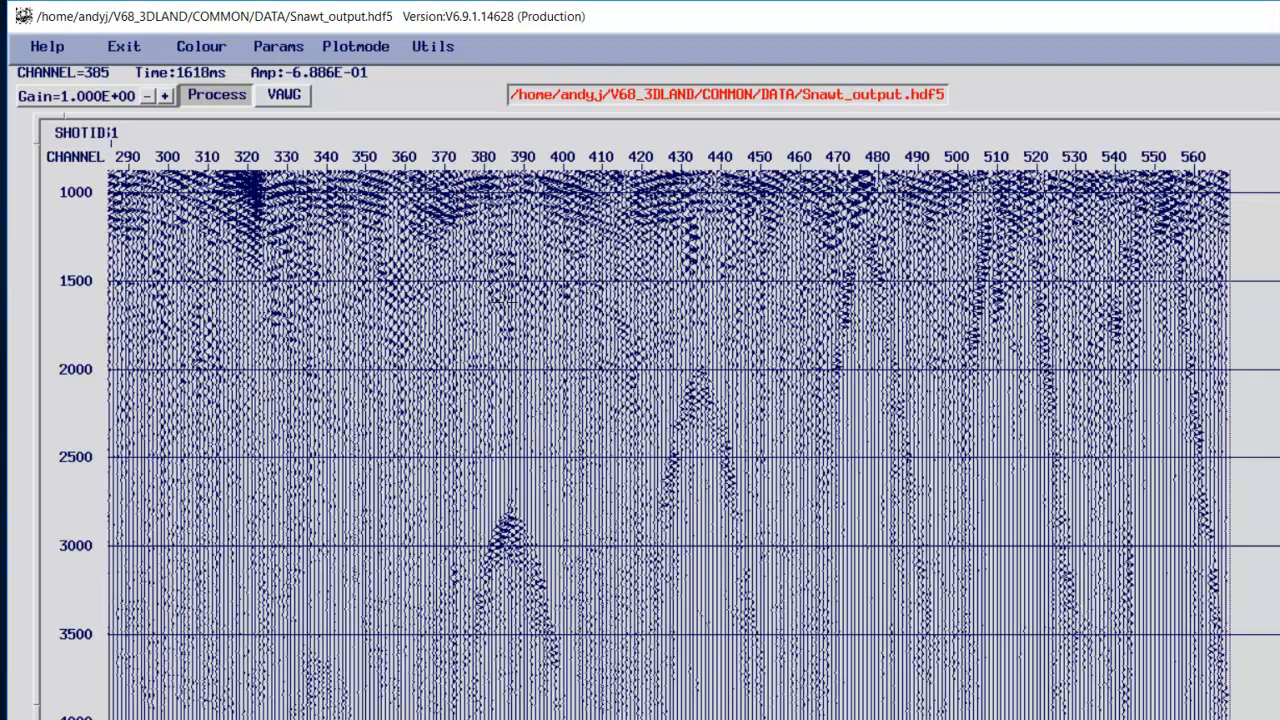
pyautogui.click(120, 47)
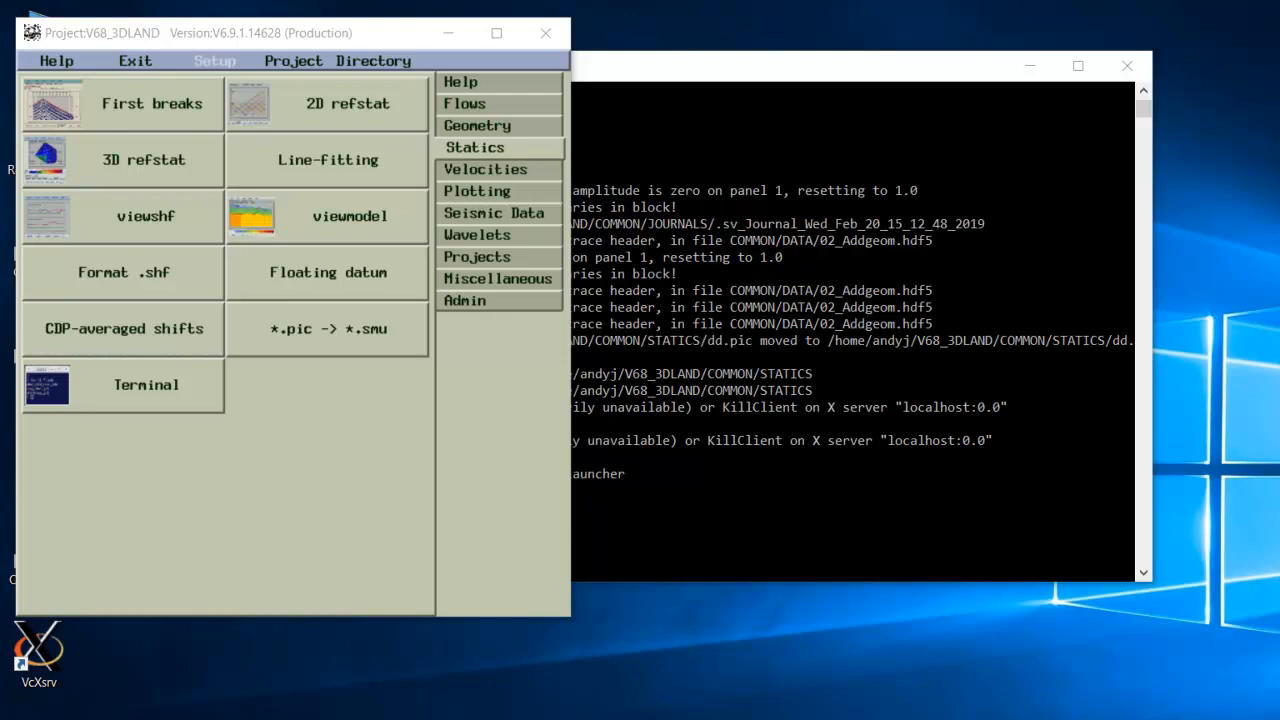
# Start 3D refraction statics analysis and choose ../DATA/02_Addgeom.hdf5 as both the pick file and the geometry file
pyautogui.click(106, 165)
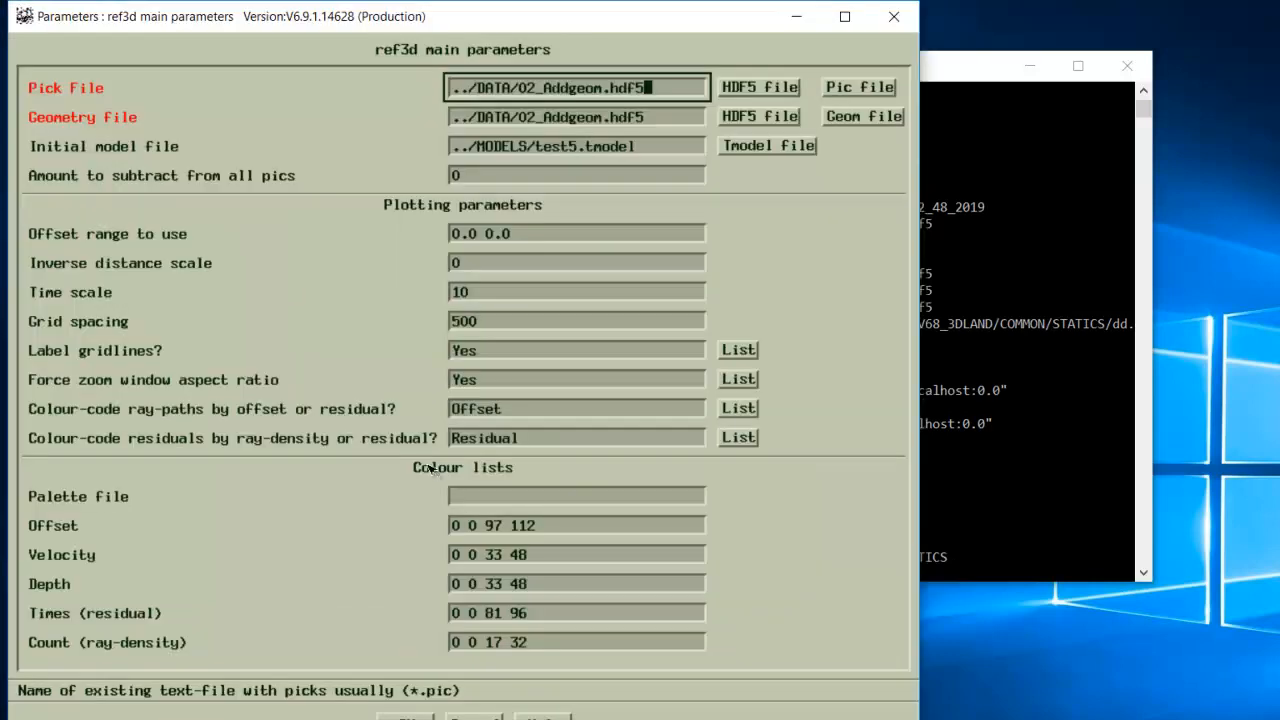
pyautogui.click(741, 92)
pyautogui.doubleClick(1143, 127)
pyautogui.click(755, 118)
pyautogui.doubleClick(1155, 148)
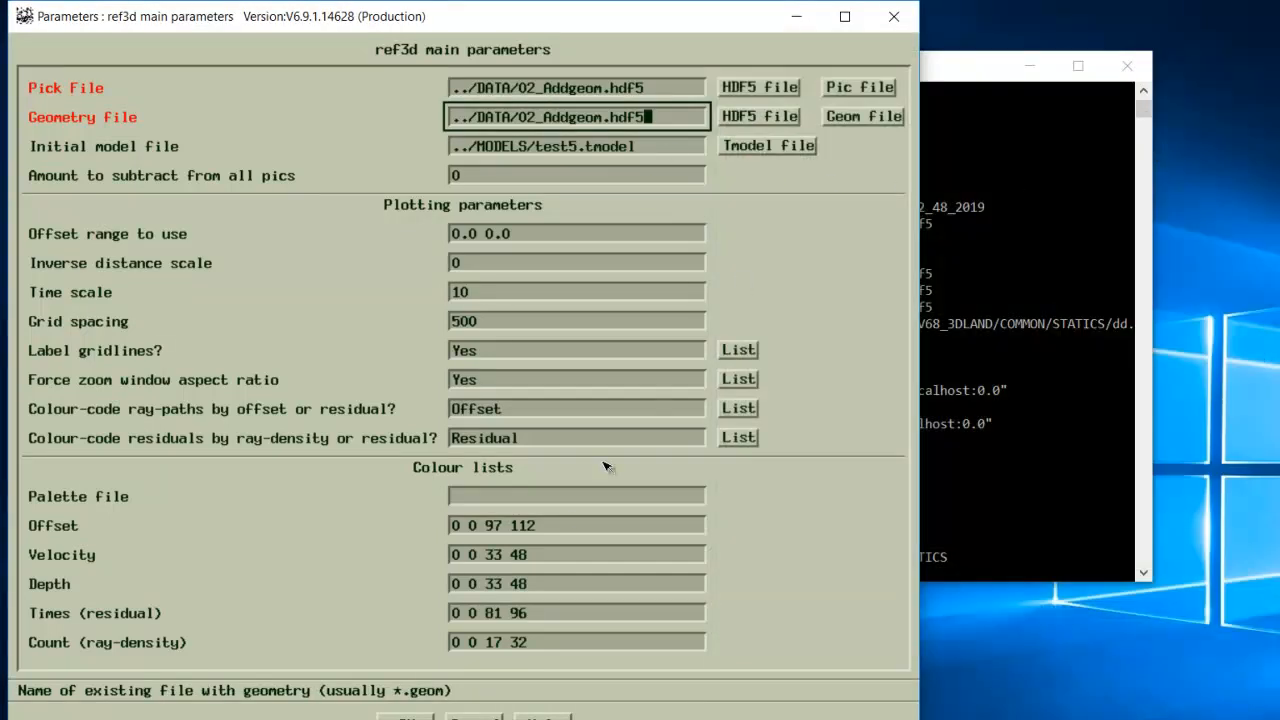
# Load the picks, geometry and initial model into 3-D Refraction Statics and examine the shot, receiver and model map
pyautogui.click(405, 717)
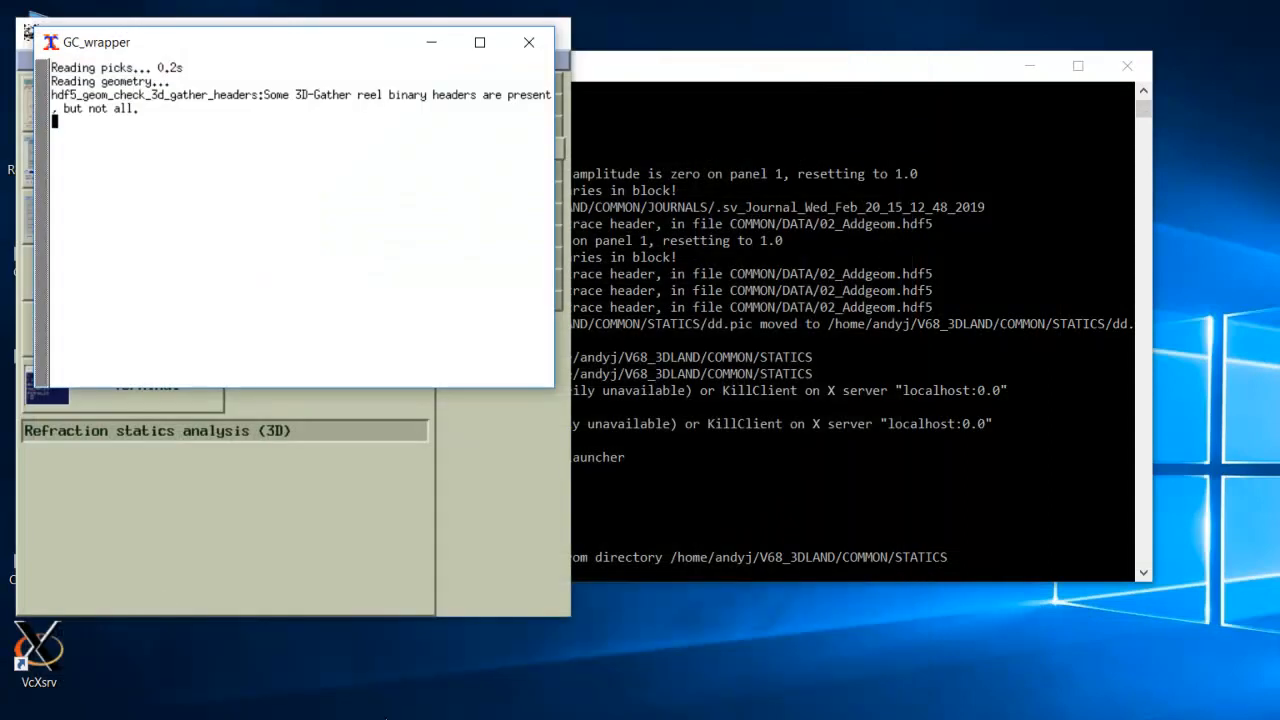
pyautogui.click(385, 717)
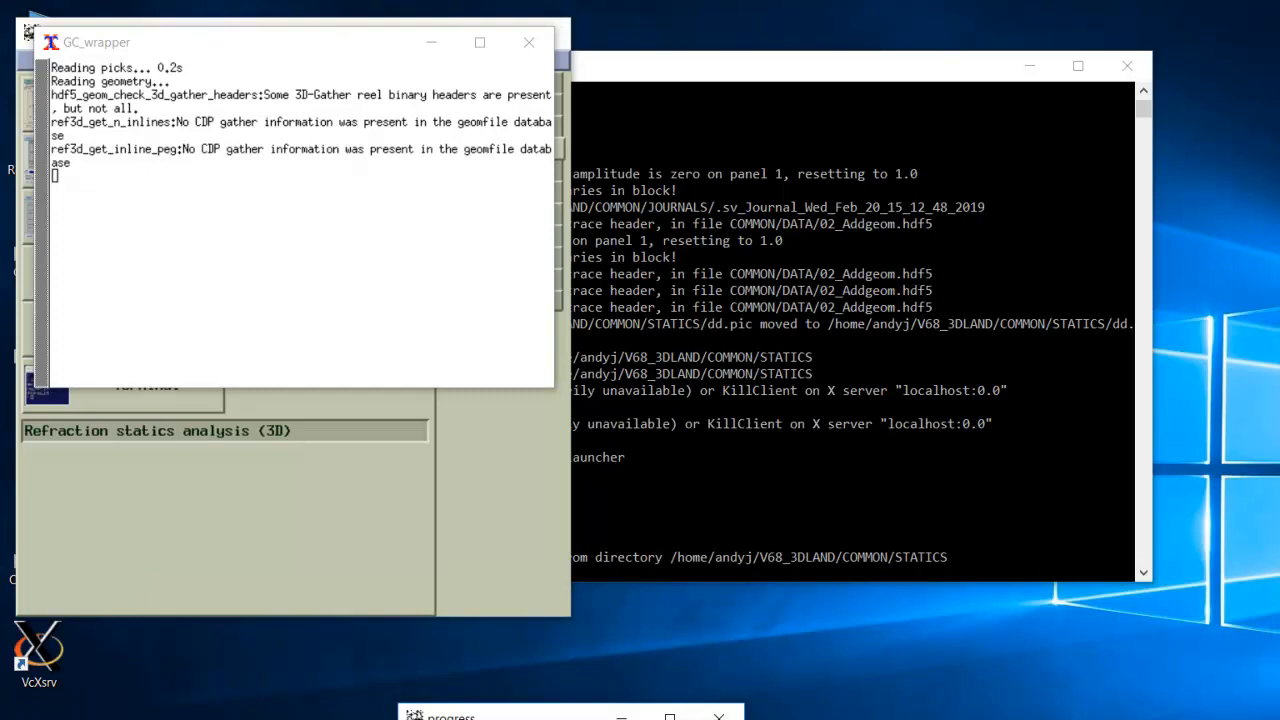
pyautogui.click(427, 717)
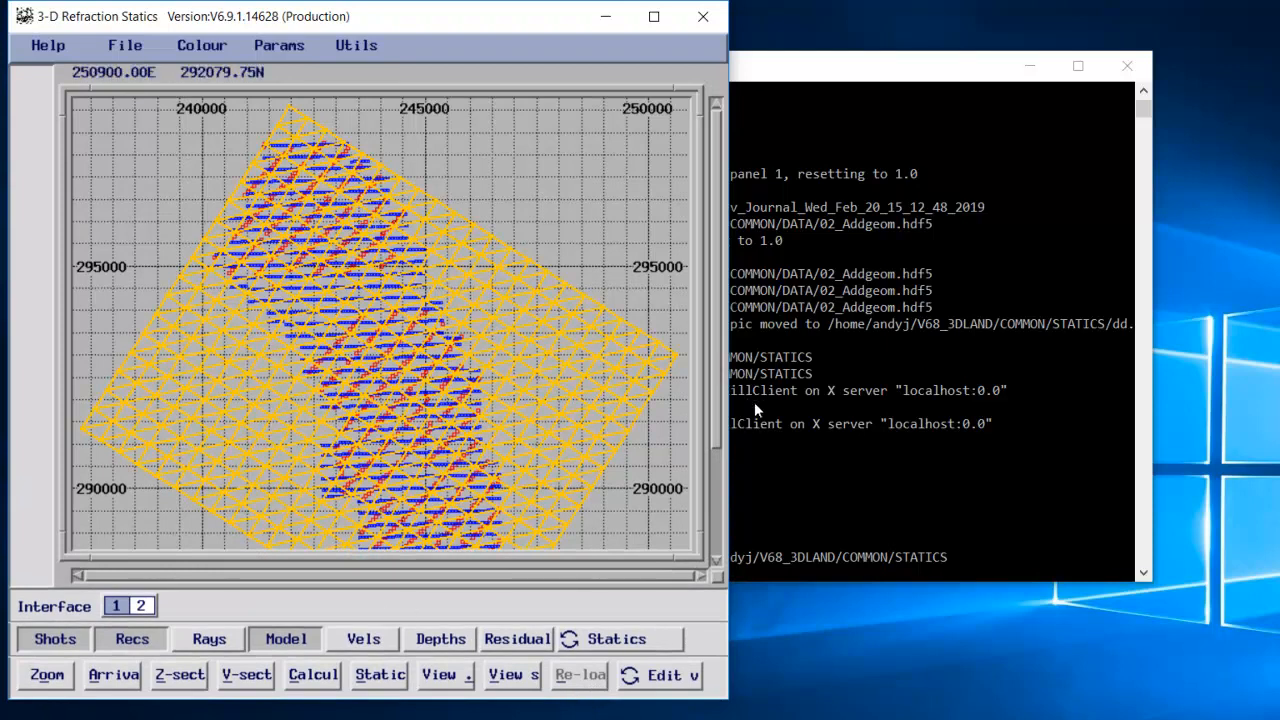
pyautogui.moveTo(713, 379); pyautogui.dragTo(712, 460)
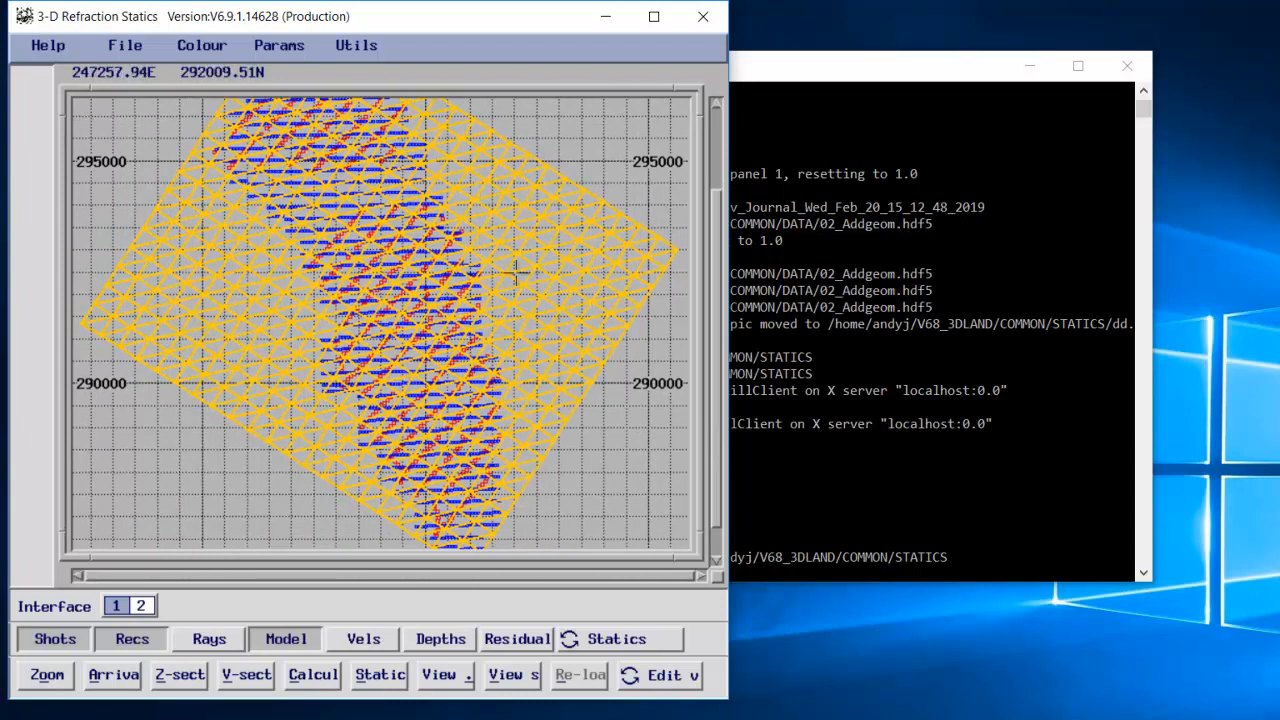
# Show velocities on the map and open the seismic display, suppressing repeated no-plottable-traces warnings and accepting the blank first-break picking parameters
pyautogui.click(353, 638)
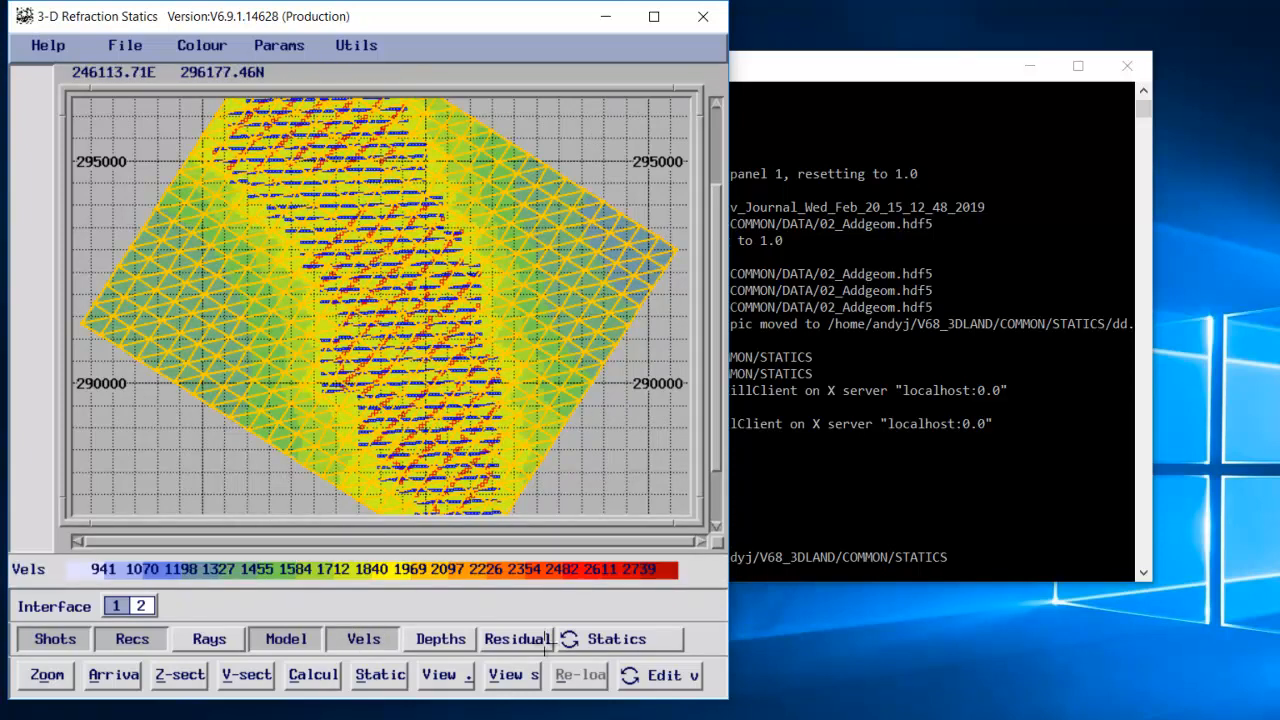
pyautogui.click(502, 680)
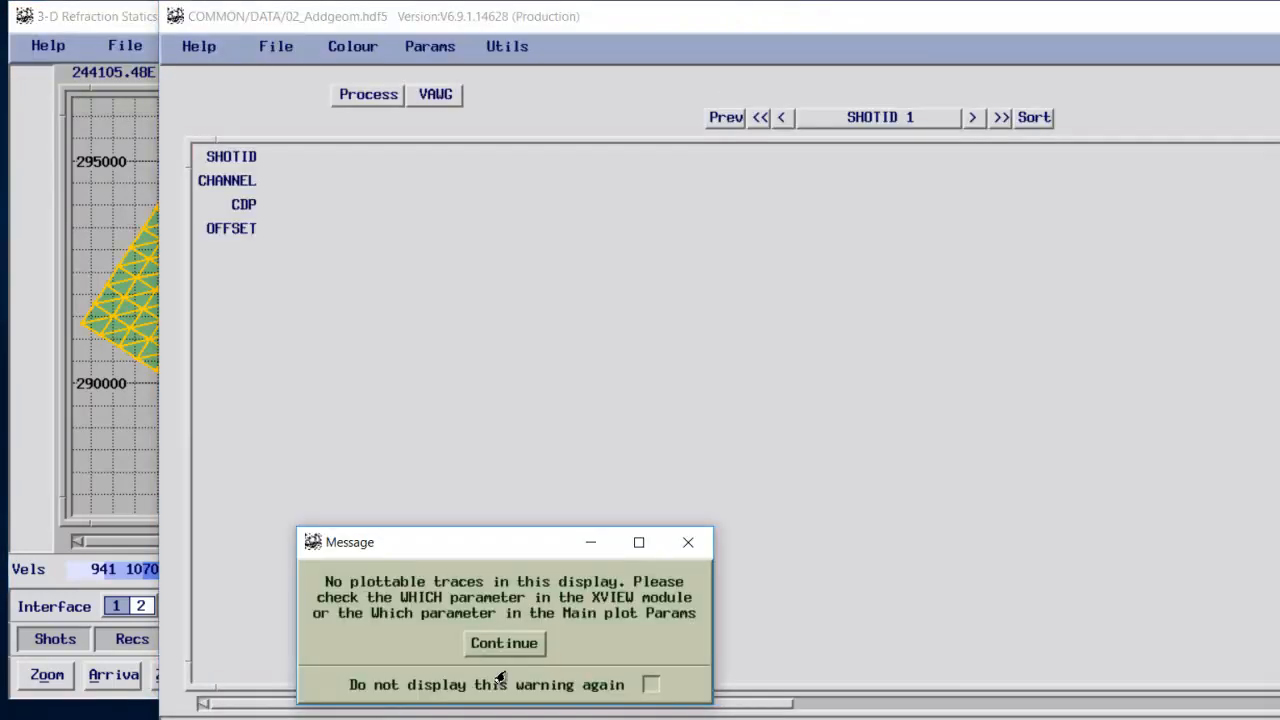
pyautogui.click(651, 684)
pyautogui.click(508, 645)
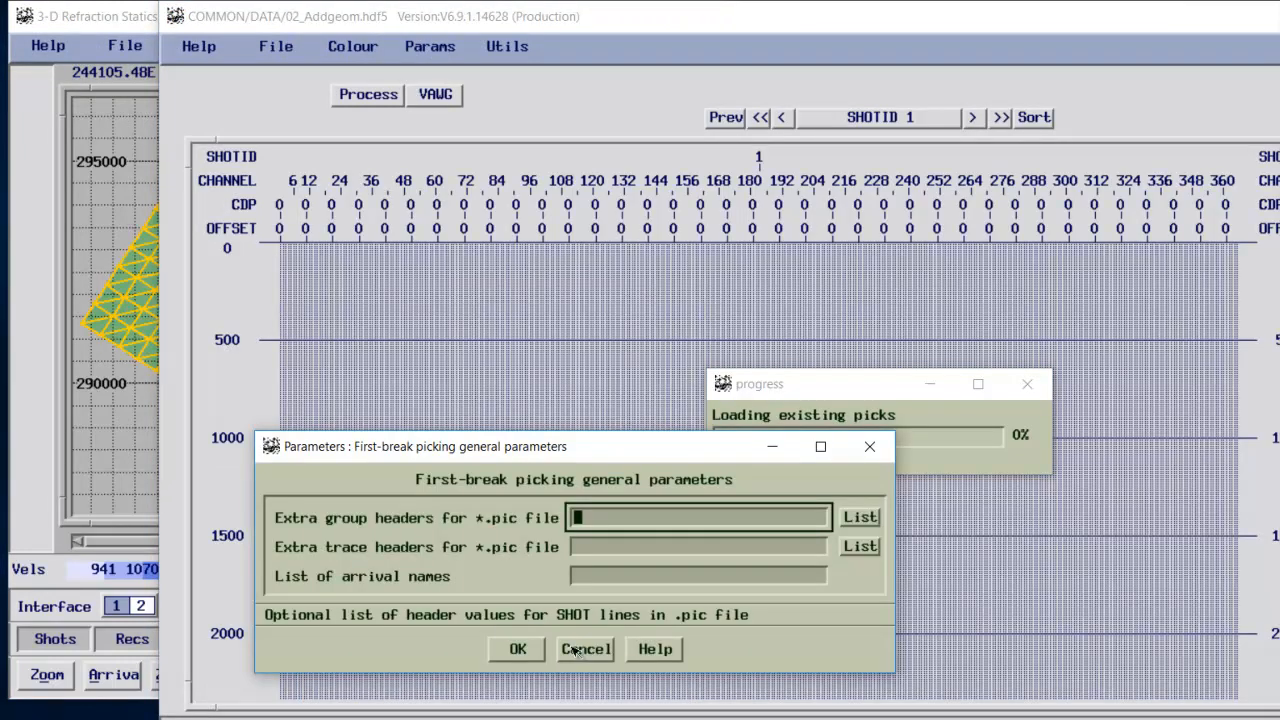
pyautogui.click(522, 648)
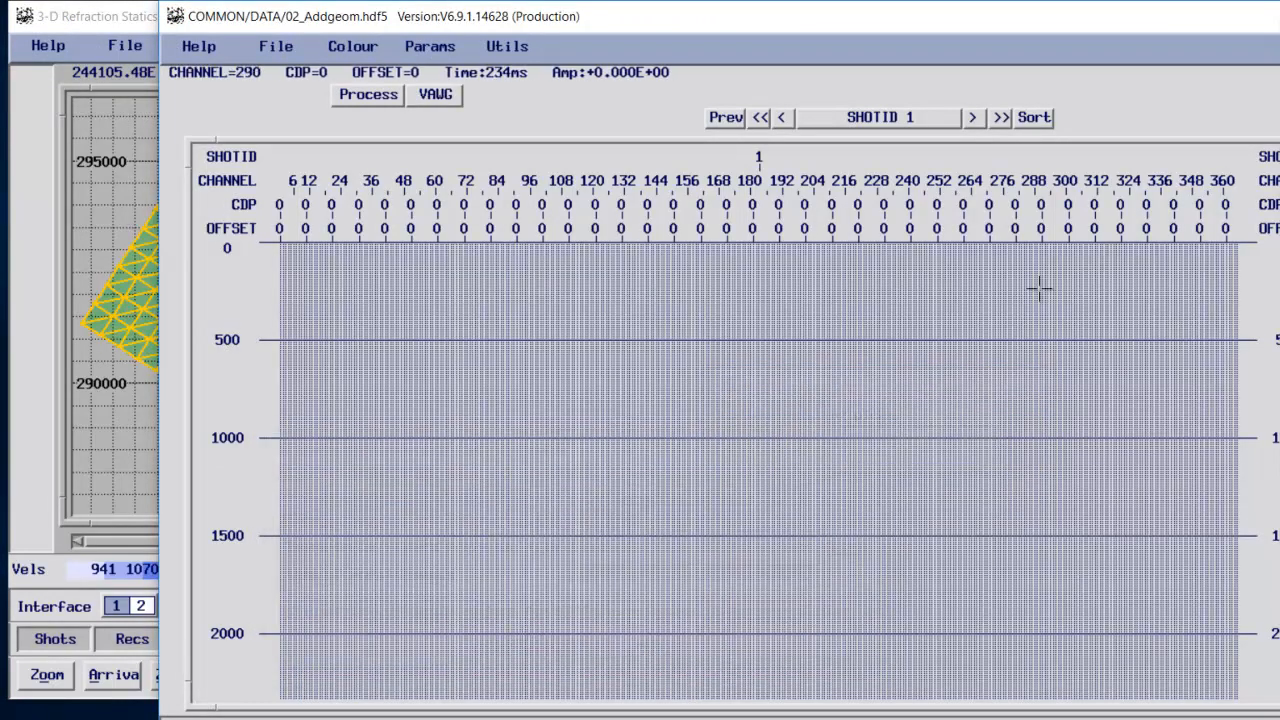
# Advance to SHOTID 21, allowing existing first-break picks to be overwritten, and repick the breaks around channels 191 to 200 at about 900 to 1050 ms
pyautogui.click(997, 117)
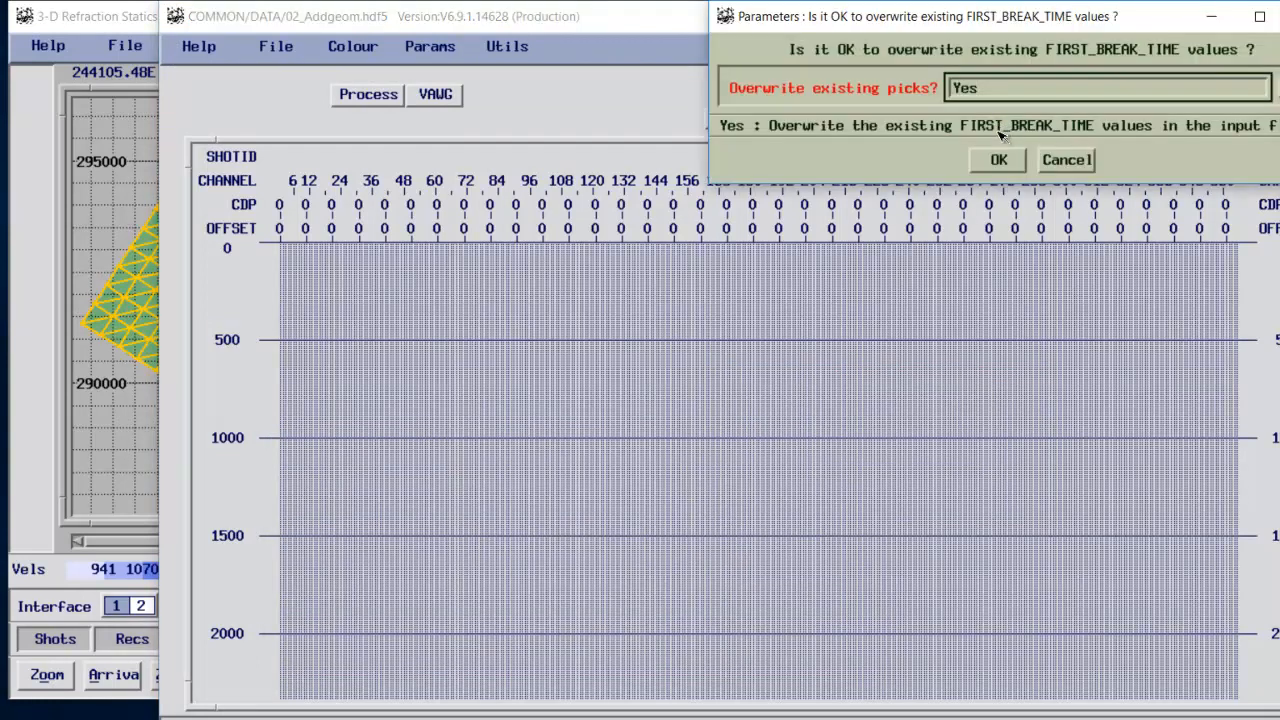
pyautogui.click(998, 162)
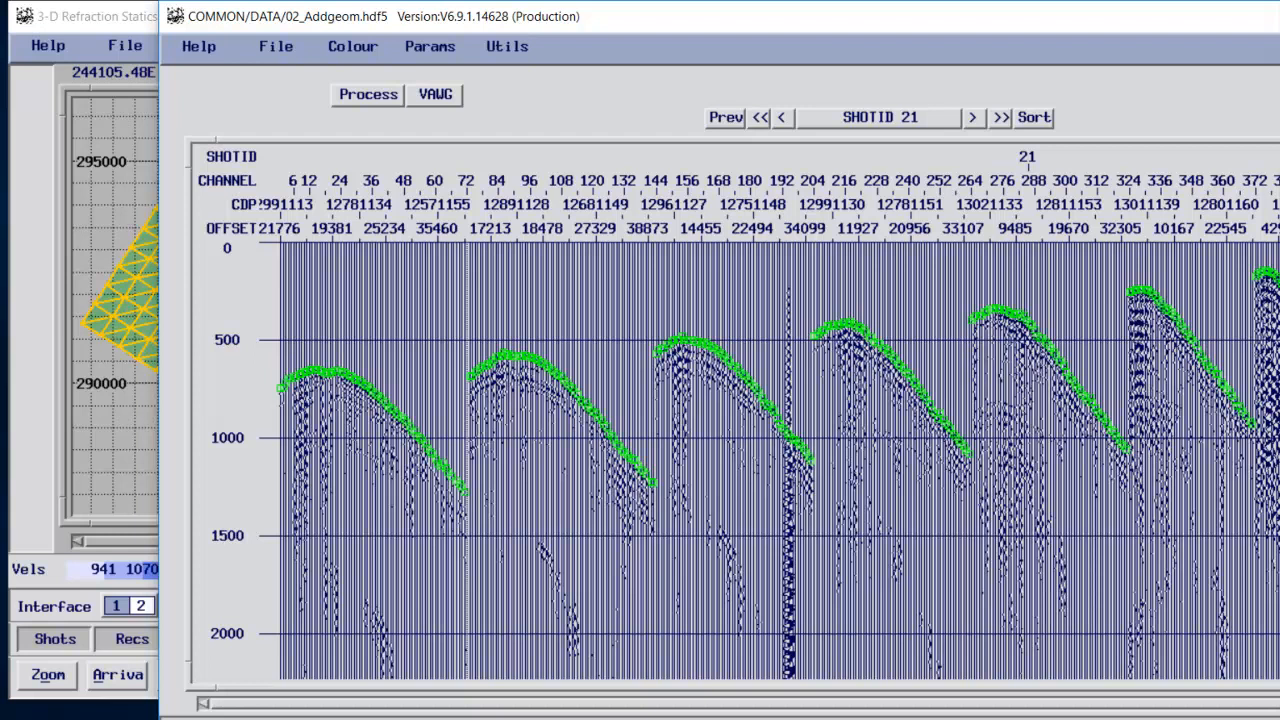
pyautogui.click(690, 719)
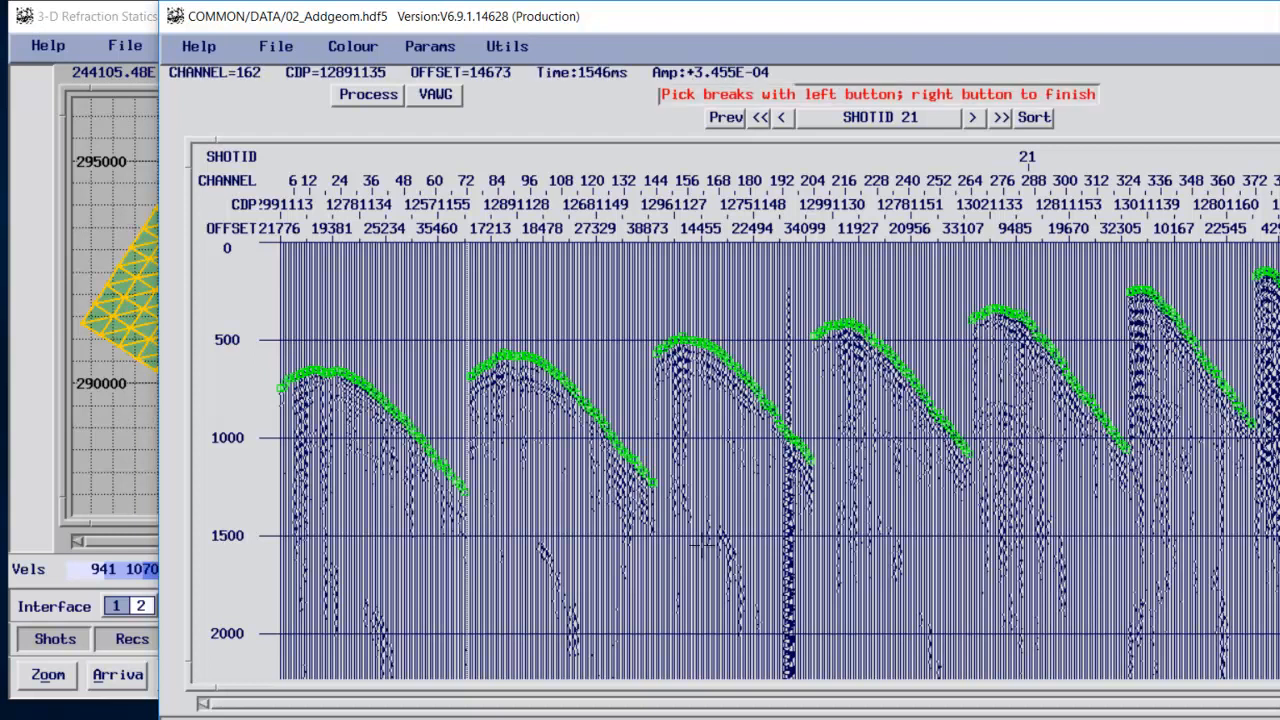
pyautogui.moveTo(779, 420); pyautogui.dragTo(803, 448)
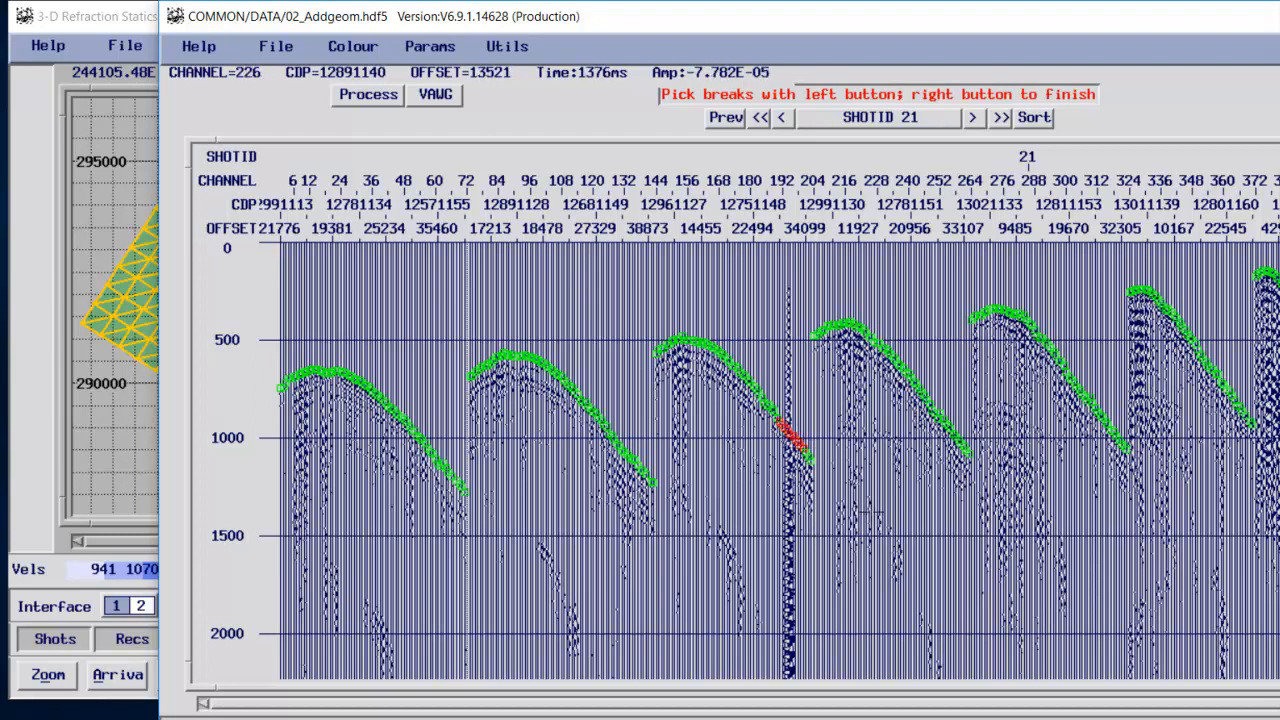
pyautogui.rightClick(636, 550)
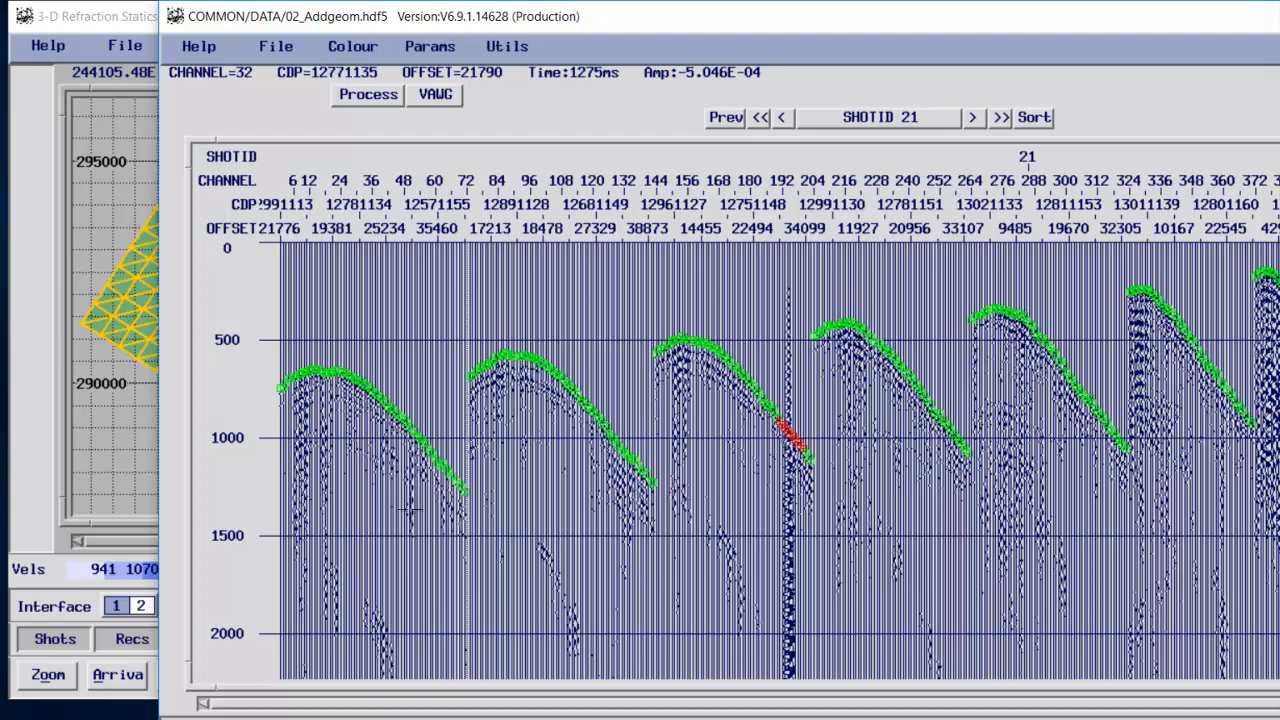
# Switch back to 3-D Refraction Statics and reload the edited first-break picks
pyautogui.click(88, 24)
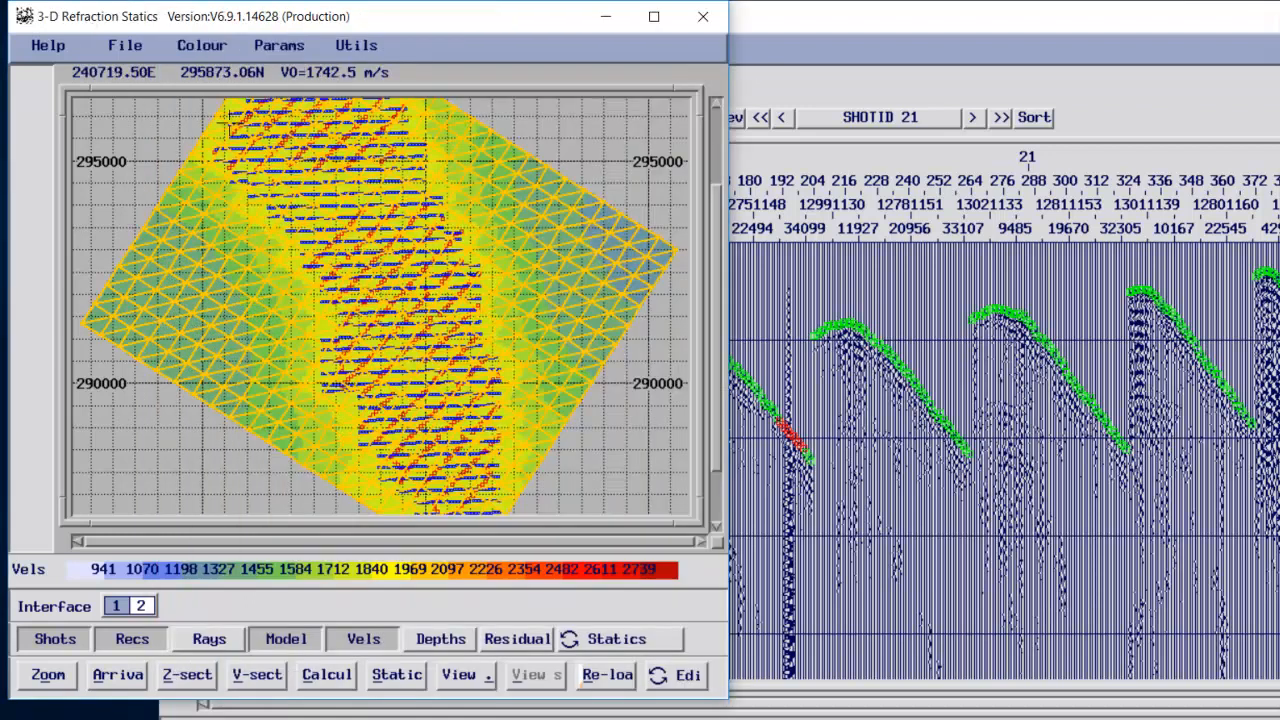
pyautogui.click(590, 674)
pyautogui.click(593, 681)
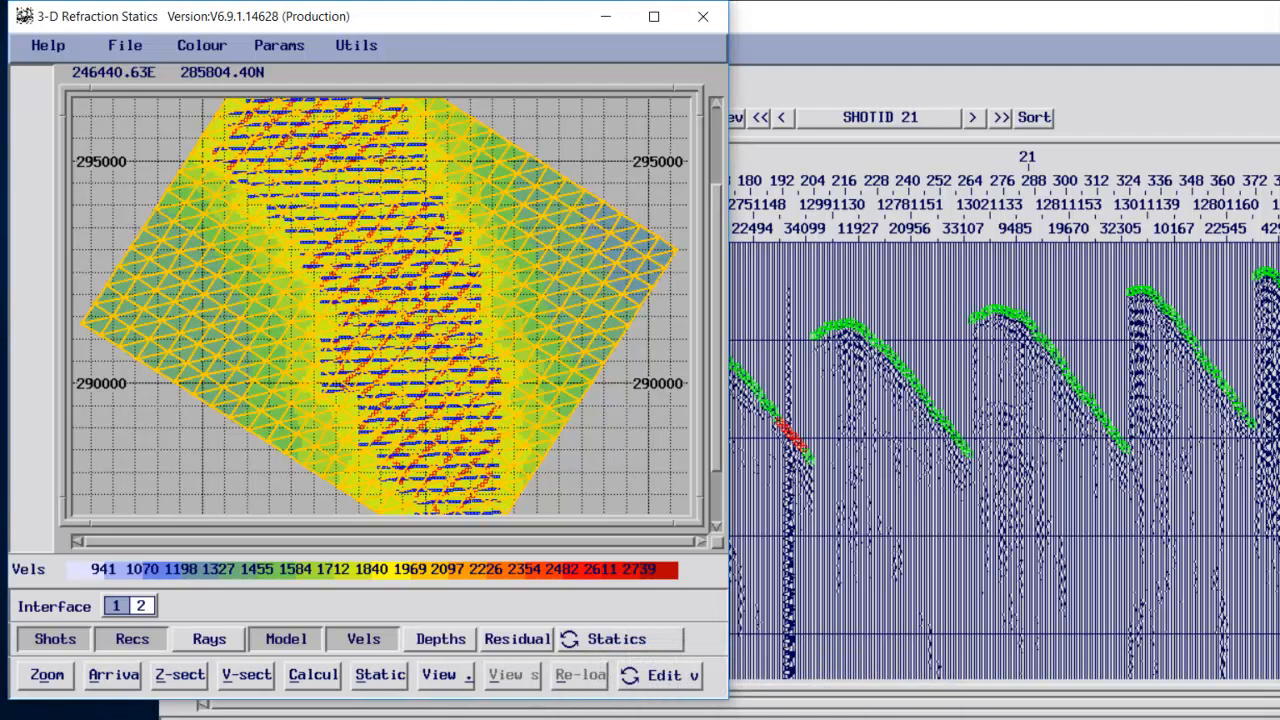
pyautogui.hotkey('alt', 'Tab')
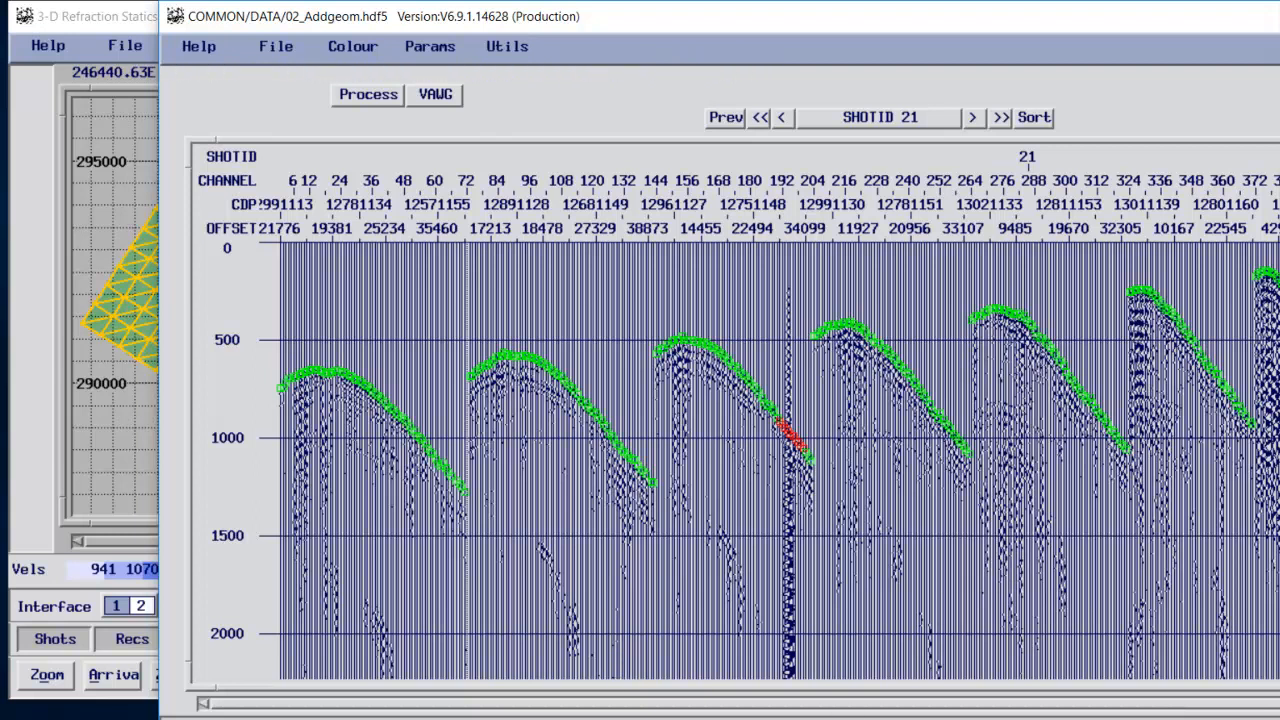
pyautogui.click(540, 718)
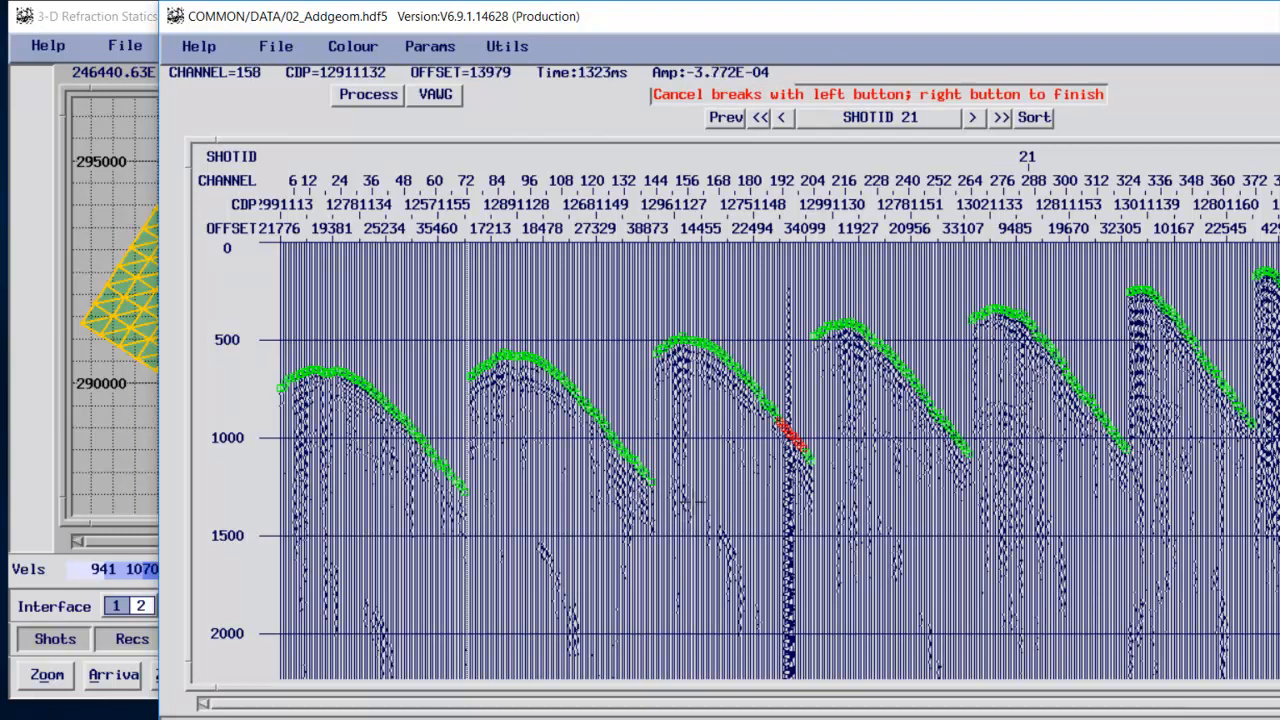
pyautogui.rightClick(650, 490)
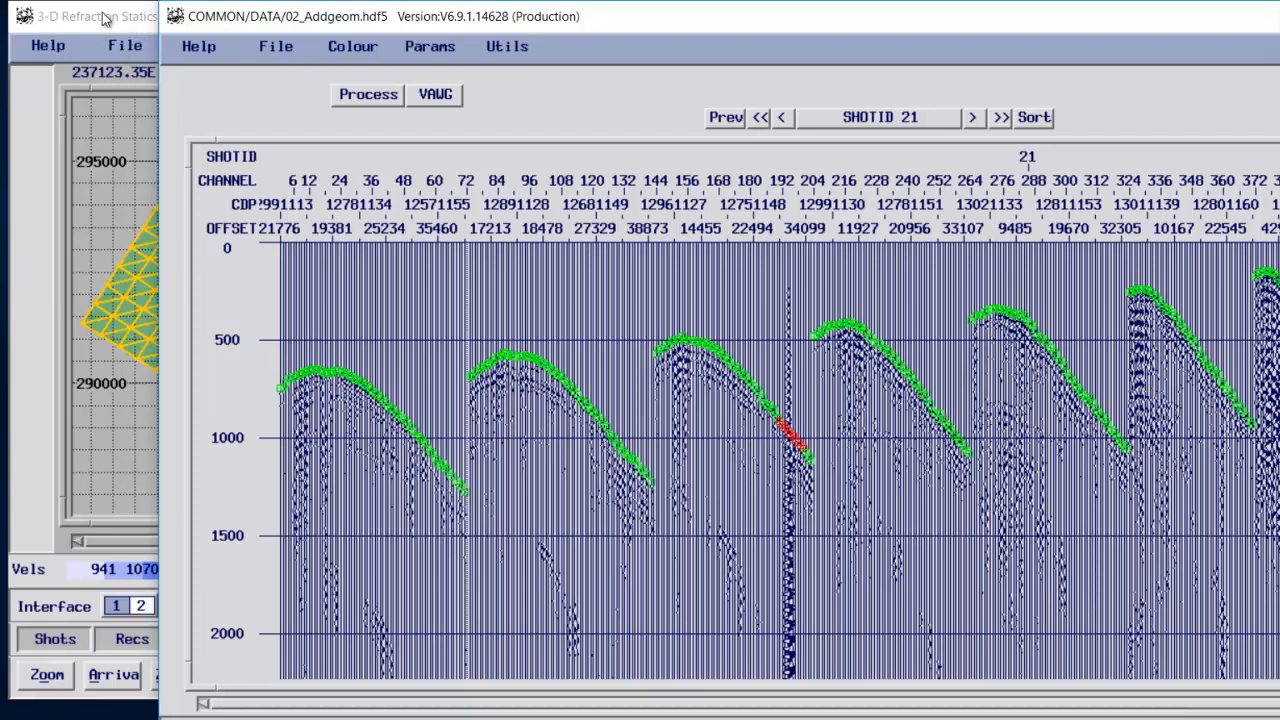
# Quit 3-D Refraction Statics and the seismic display, discarding unsaved changes in both
pyautogui.click(105, 18)
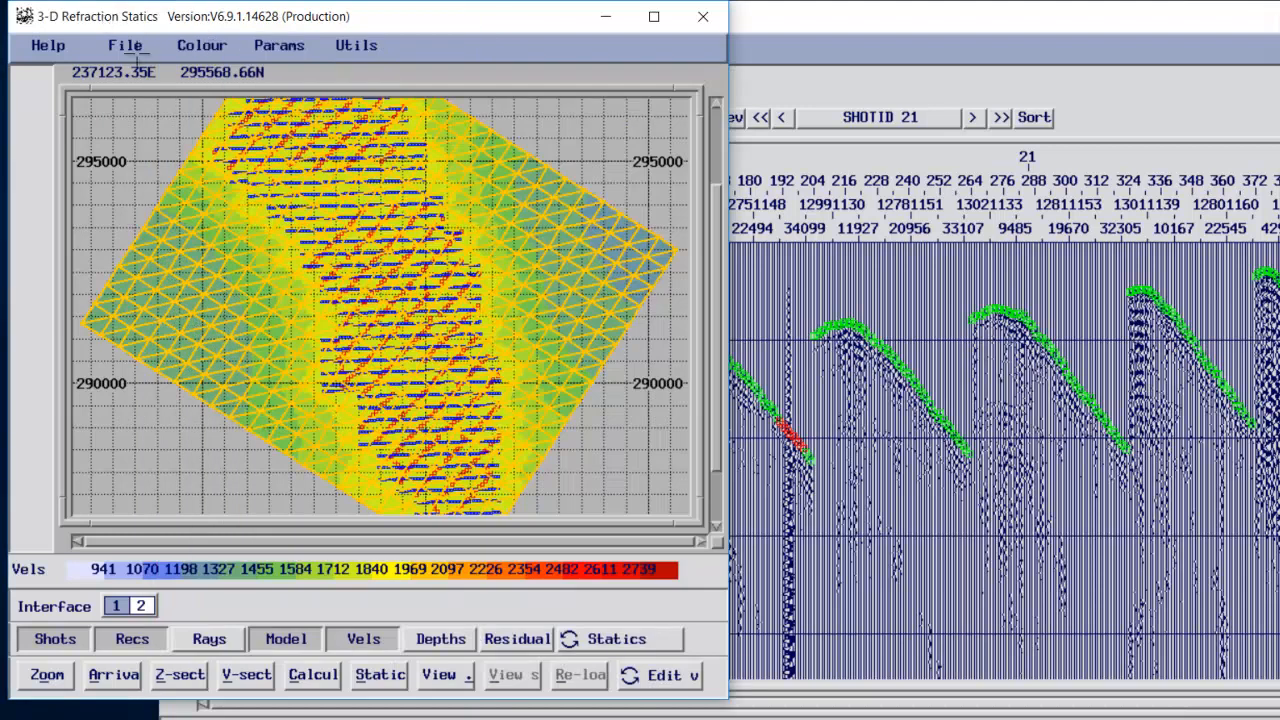
pyautogui.click(122, 45)
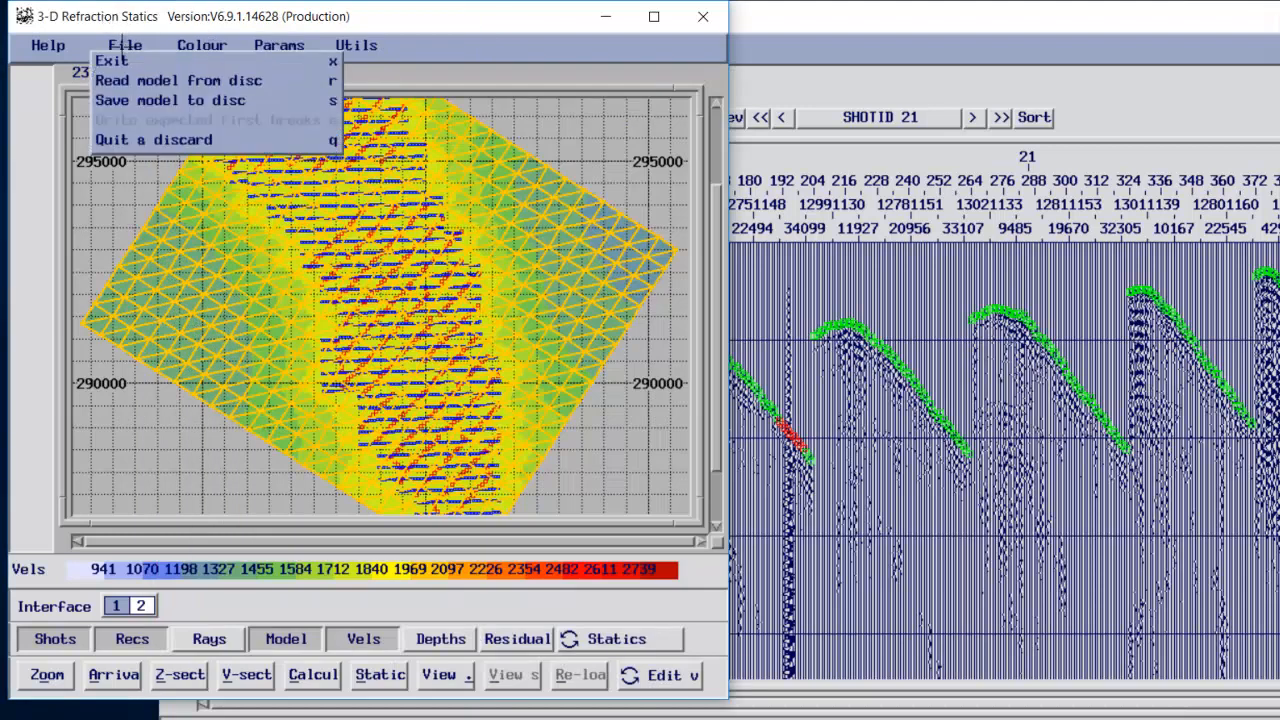
pyautogui.click(145, 140)
pyautogui.click(278, 46)
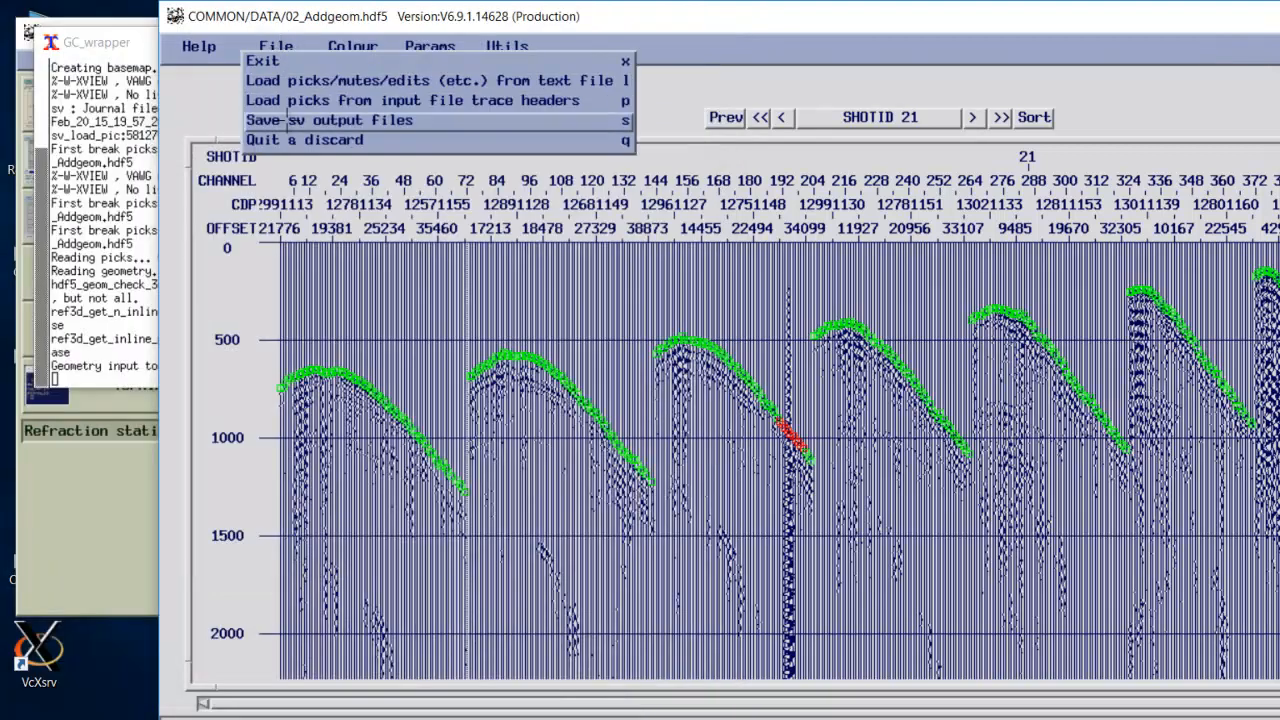
pyautogui.click(290, 140)
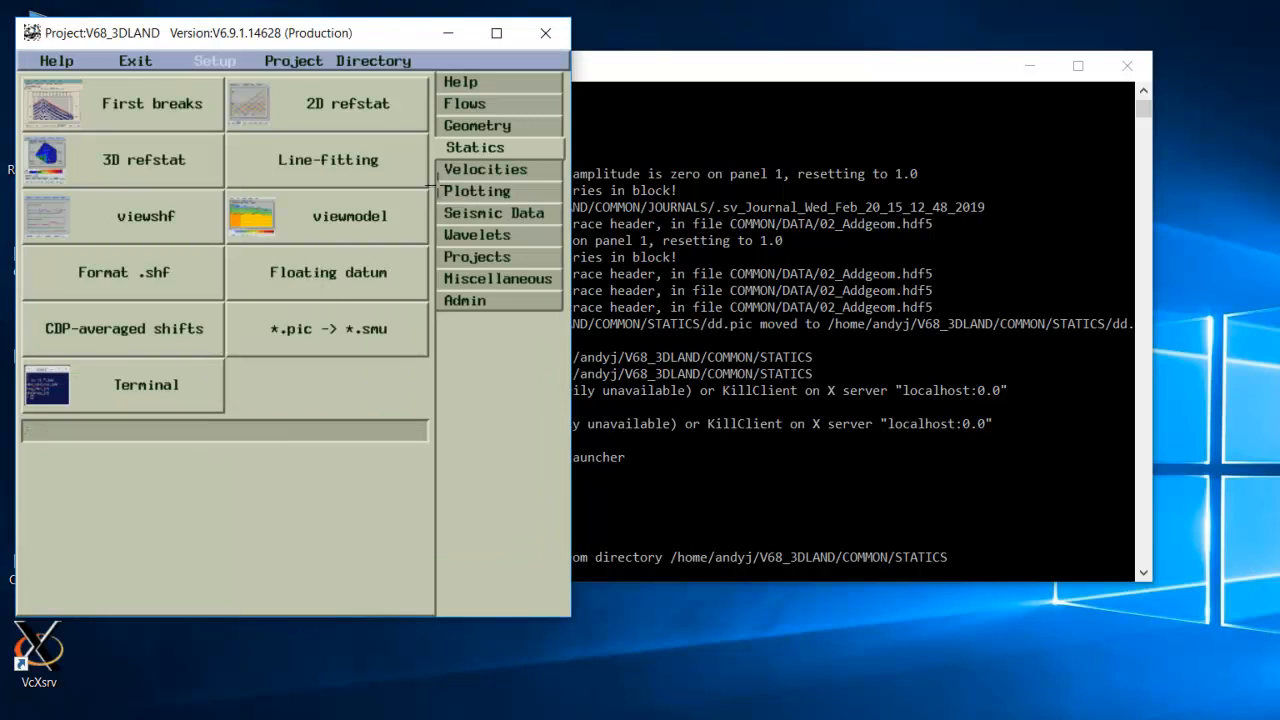
# Open the processing flow 04_refract_stack.job in the Seismic Job Editor
pyautogui.click(467, 108)
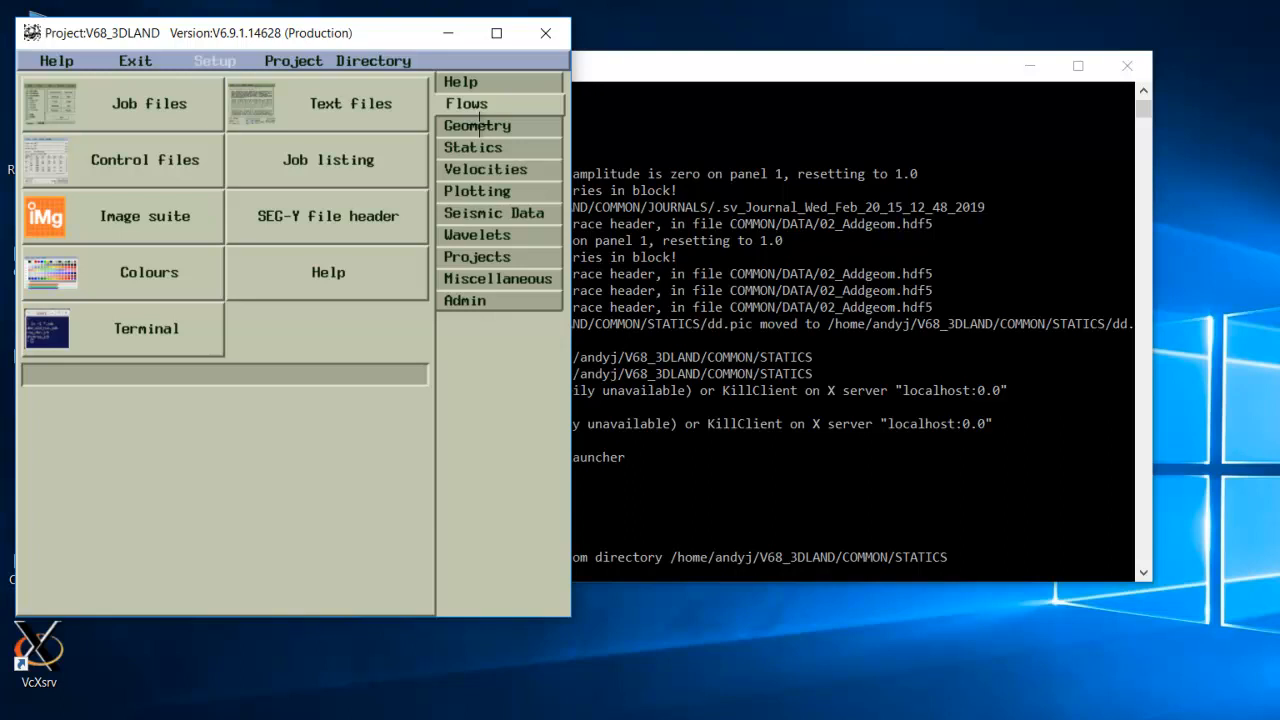
pyautogui.click(140, 110)
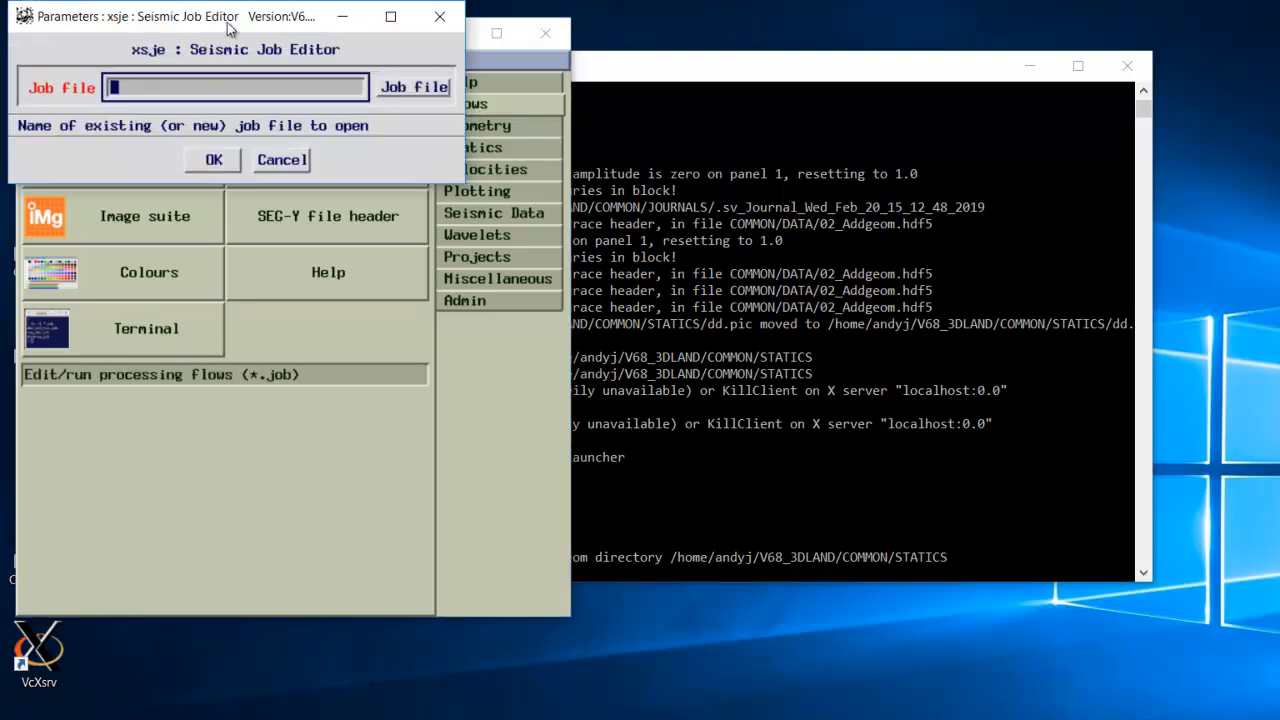
pyautogui.click(426, 91)
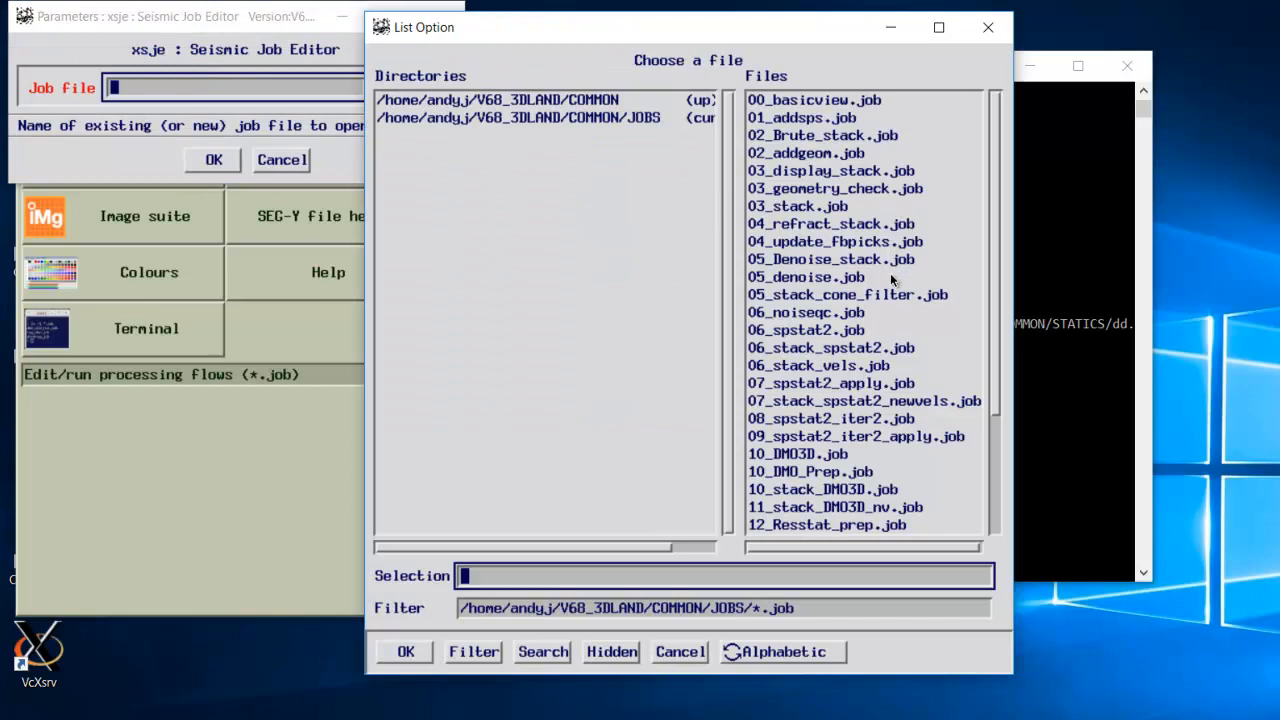
pyautogui.doubleClick(838, 229)
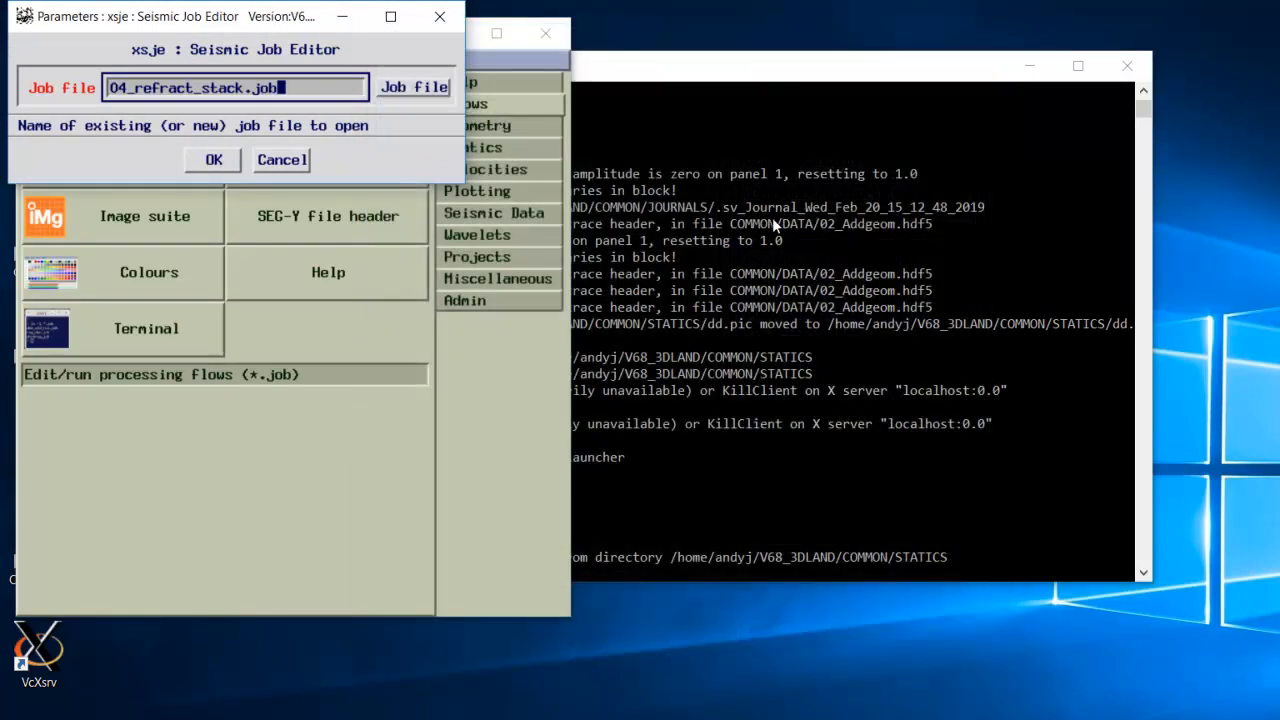
pyautogui.click(214, 161)
pyautogui.moveTo(386, 152); pyautogui.dragTo(427, 76)
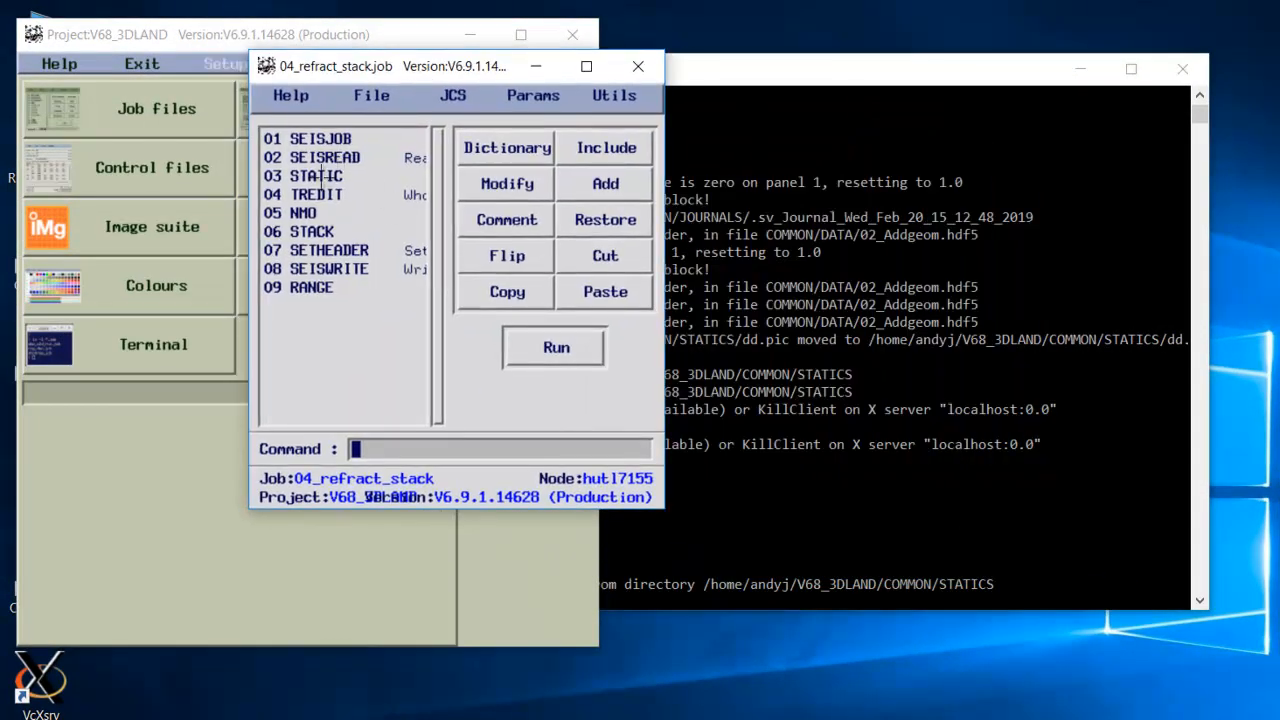
# Choose test5_total.shf as the STATIC module's first static shift file, and quit the job while discarding its changes
pyautogui.doubleClick(326, 176)
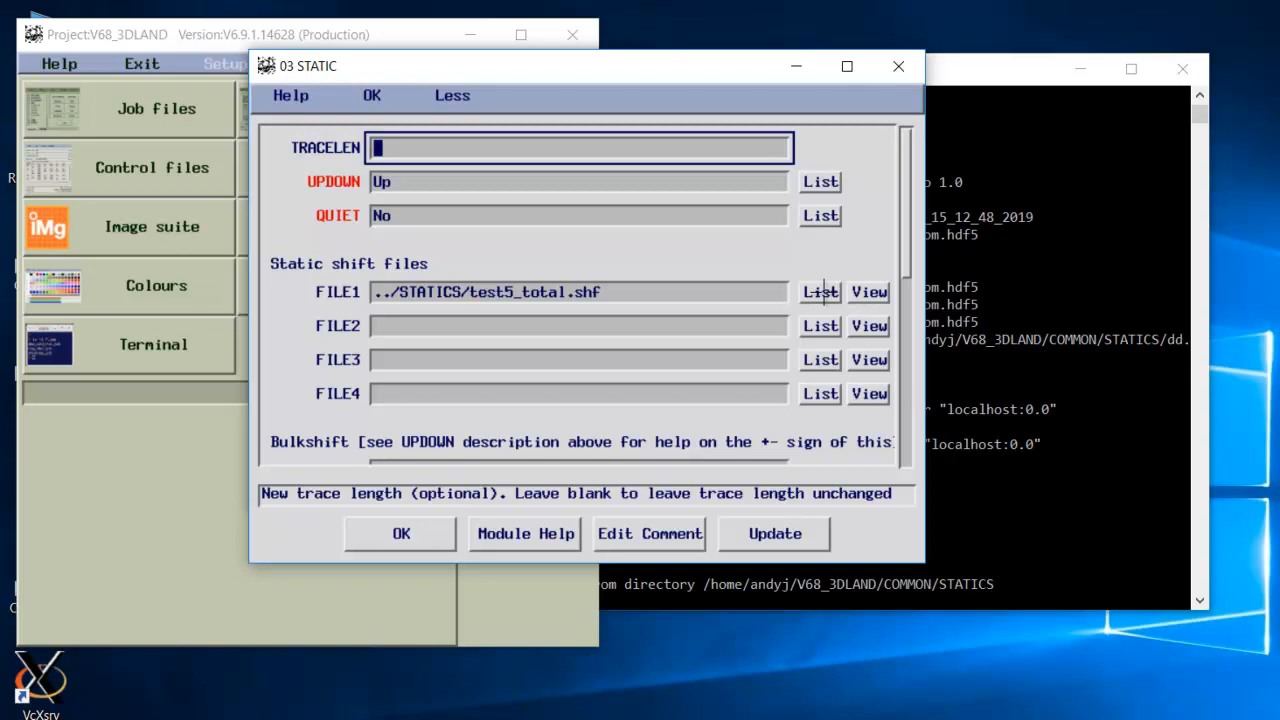
pyautogui.click(822, 291)
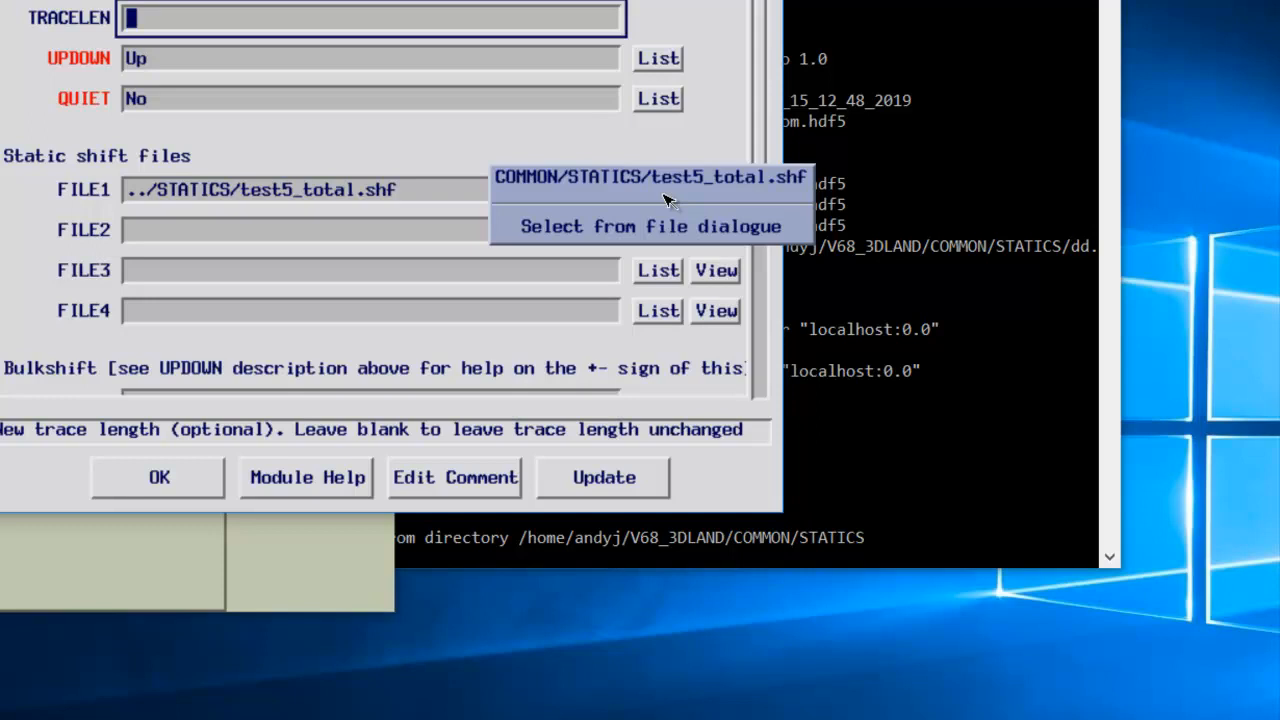
pyautogui.click(617, 231)
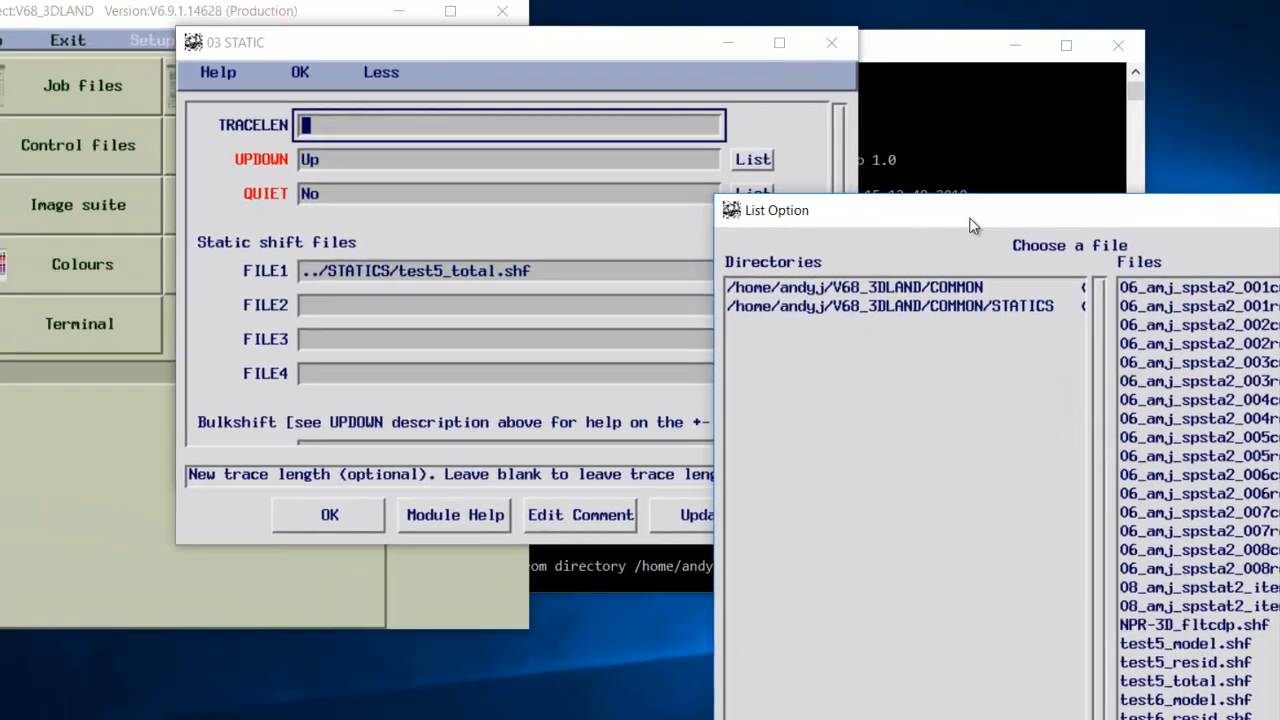
pyautogui.moveTo(829, 94); pyautogui.dragTo(320, 0)
pyautogui.moveTo(481, 81); pyautogui.dragTo(435, 77)
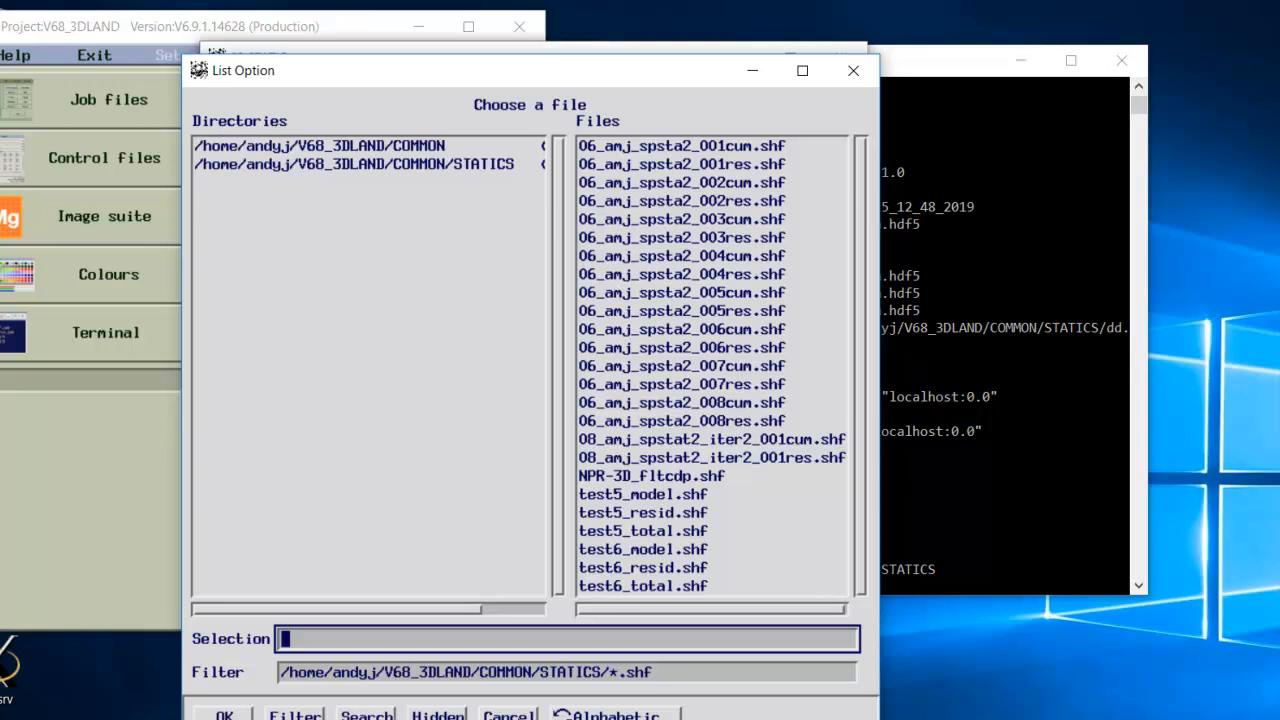
pyautogui.doubleClick(643, 531)
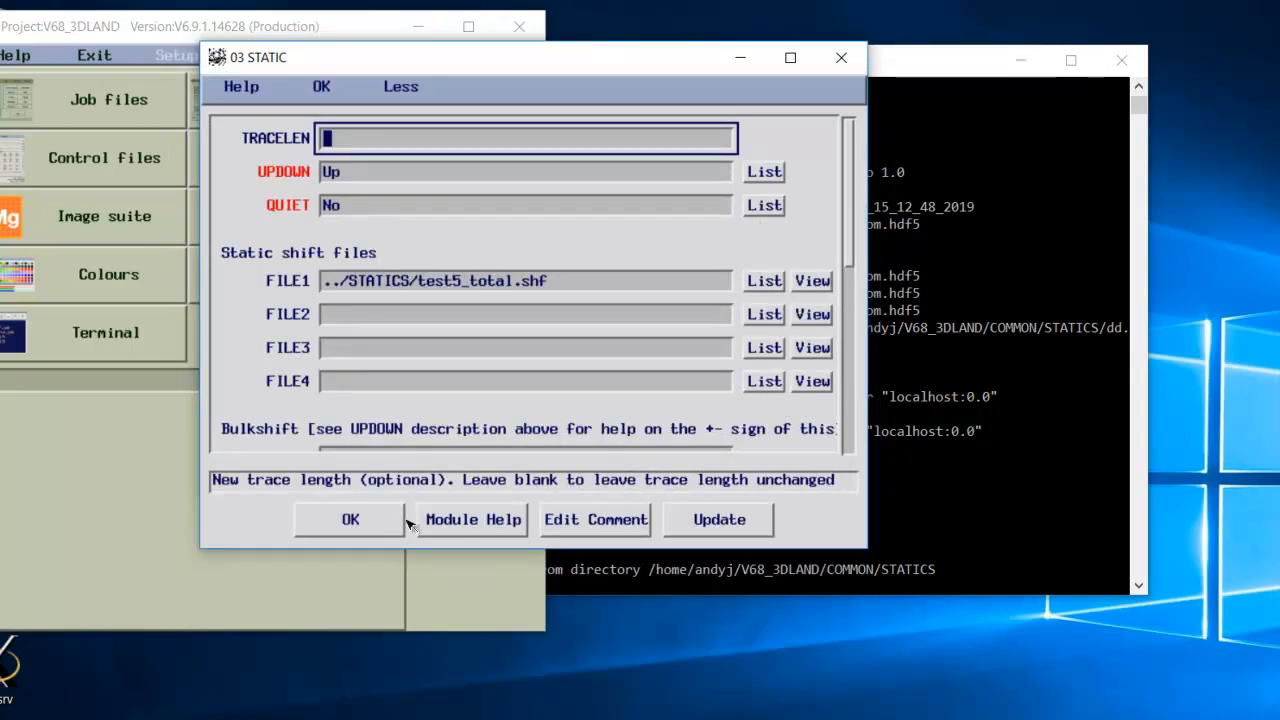
pyautogui.click(347, 520)
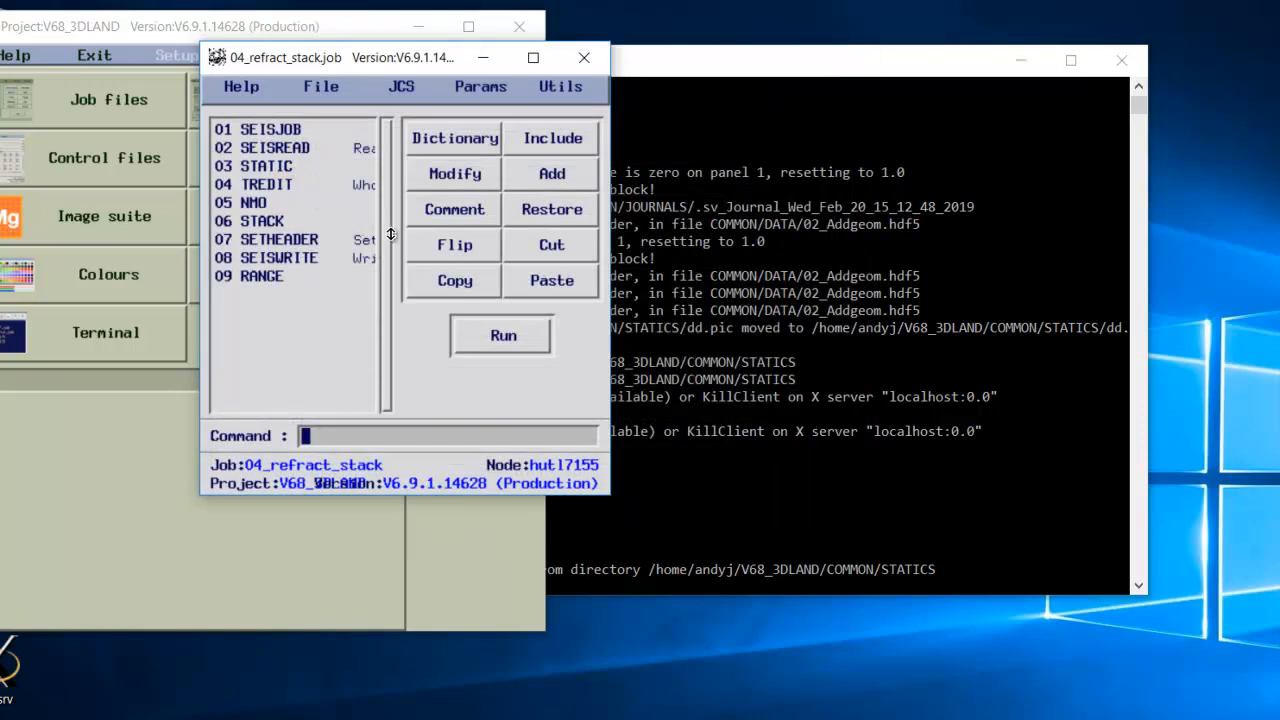
pyautogui.click(324, 87)
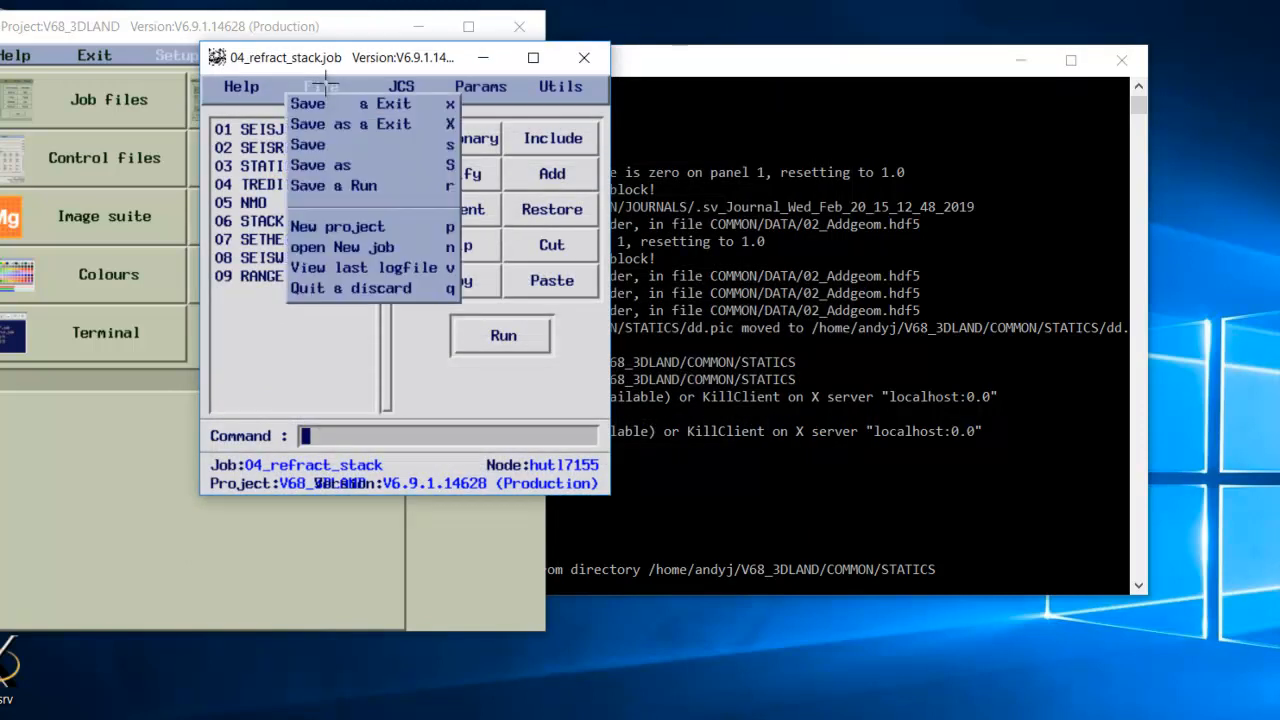
pyautogui.click(344, 289)
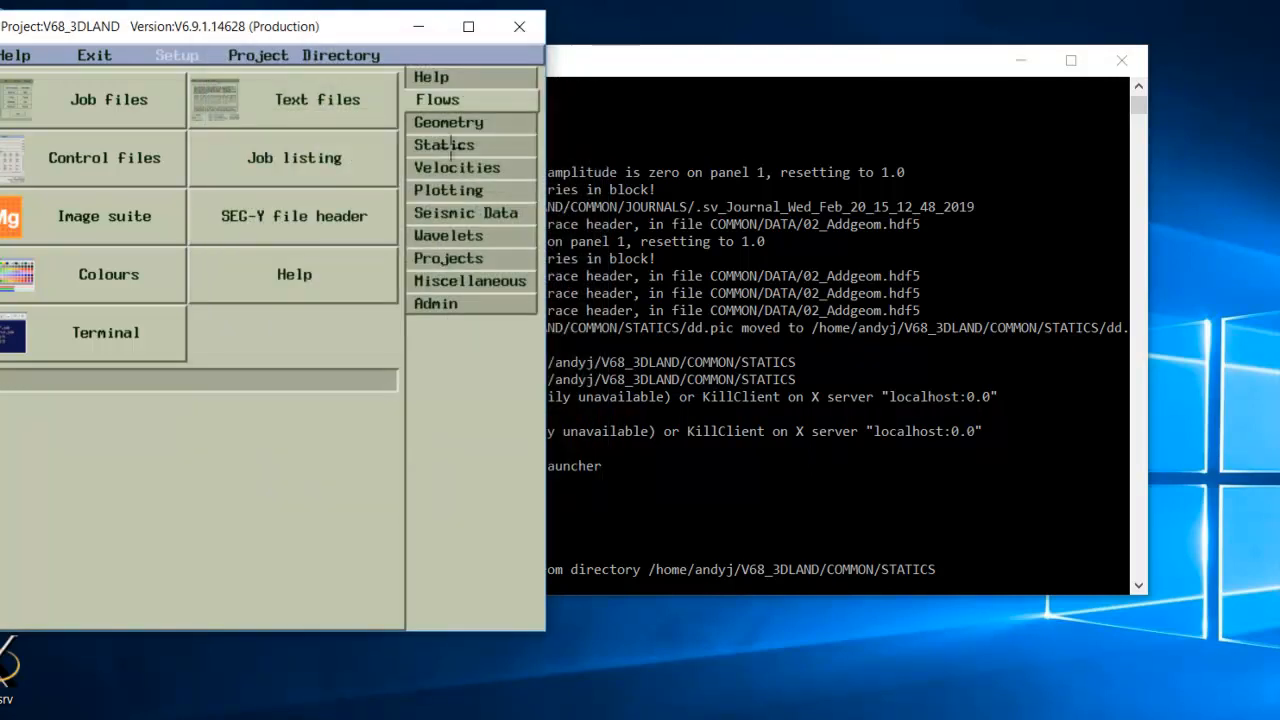
pyautogui.click(436, 78)
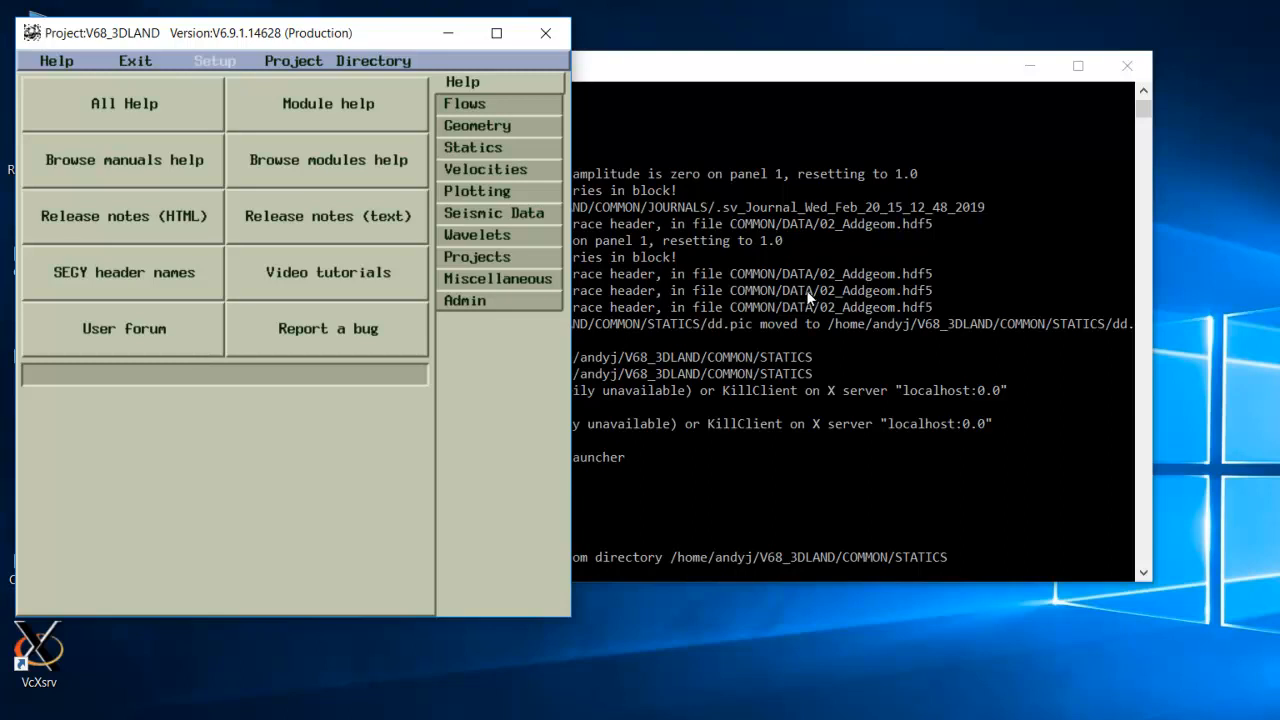
pyautogui.click(834, 318)
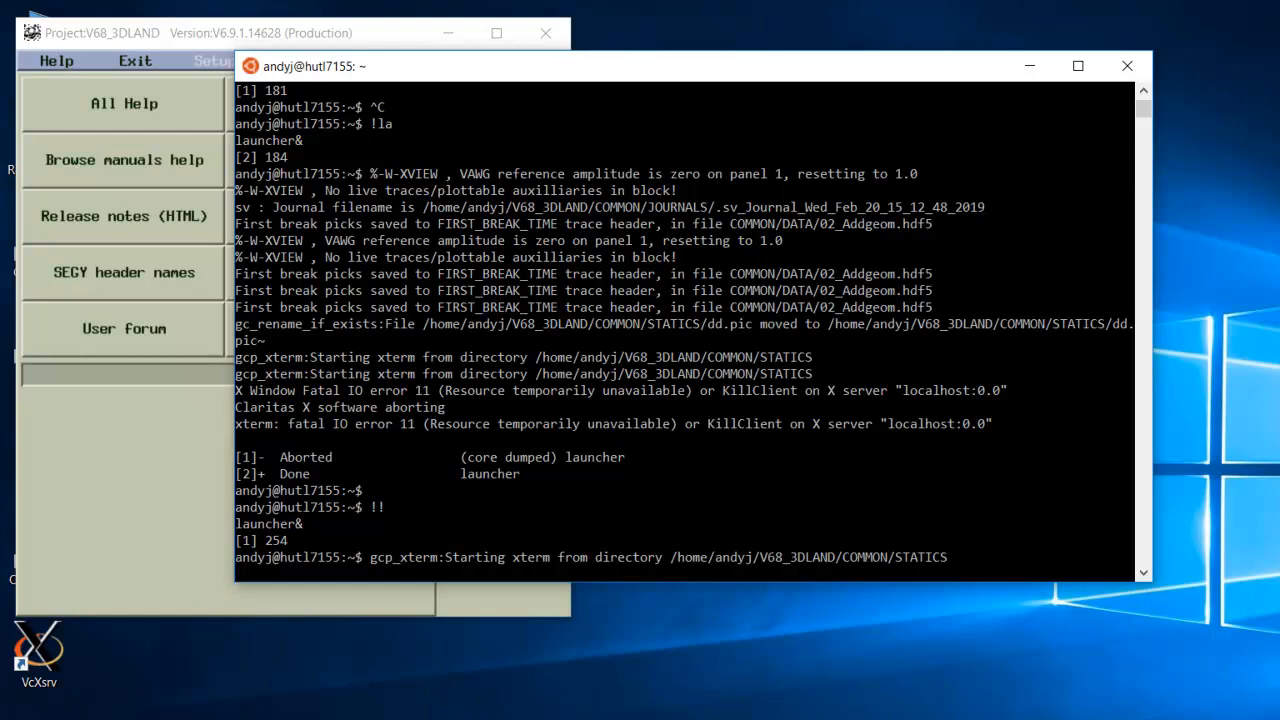
pyautogui.press('super')
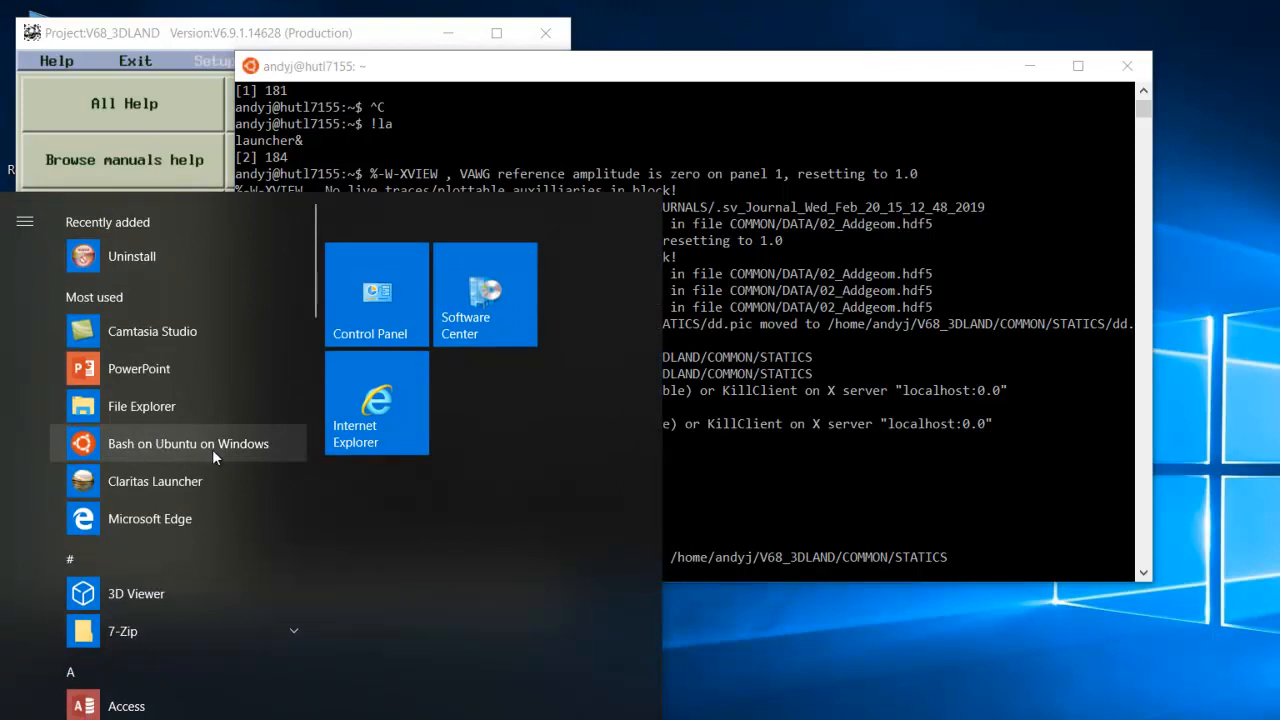
pyautogui.click(1084, 534)
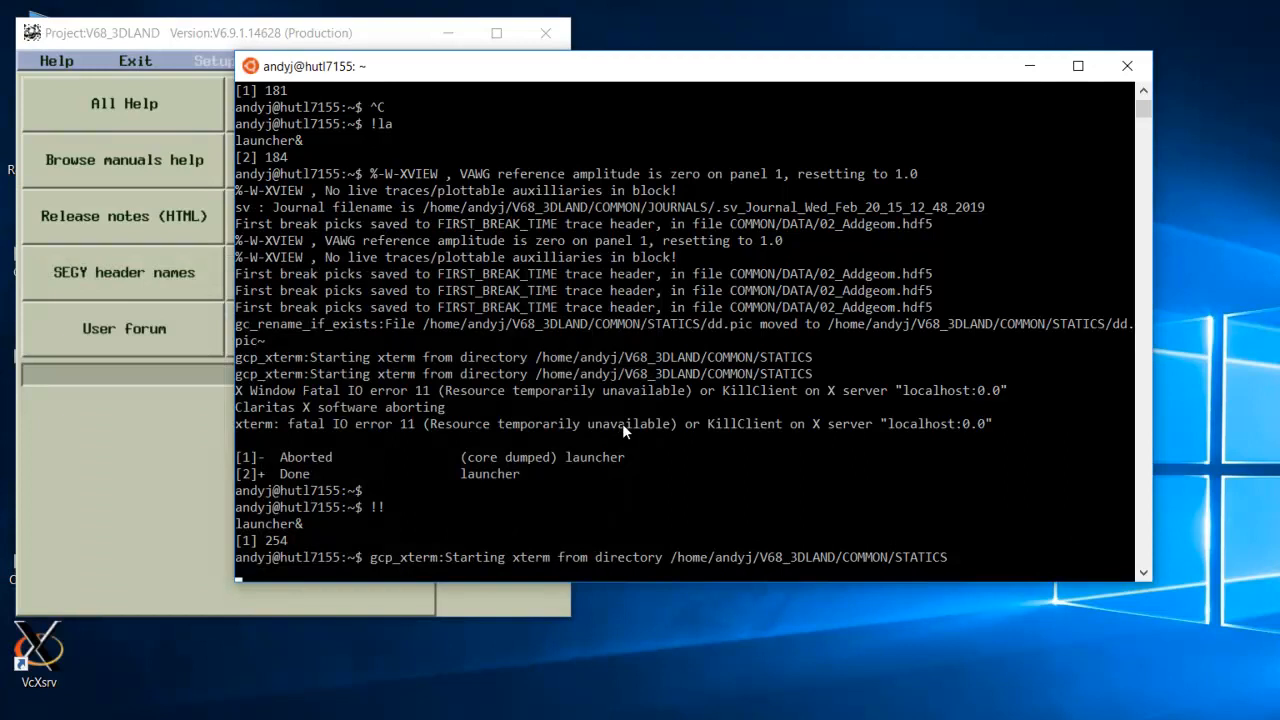
# Bring the Claritas launcher to the front, view the system information report, and dismiss it
pyautogui.click(107, 42)
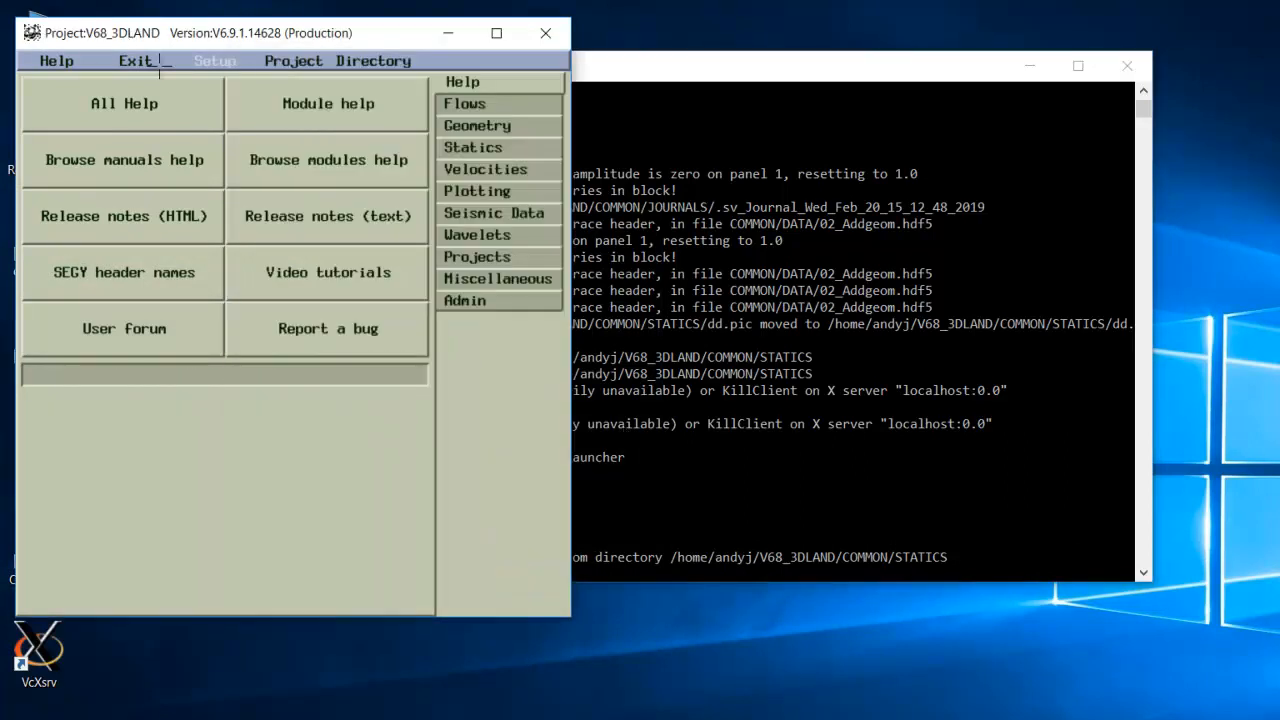
pyautogui.click(474, 280)
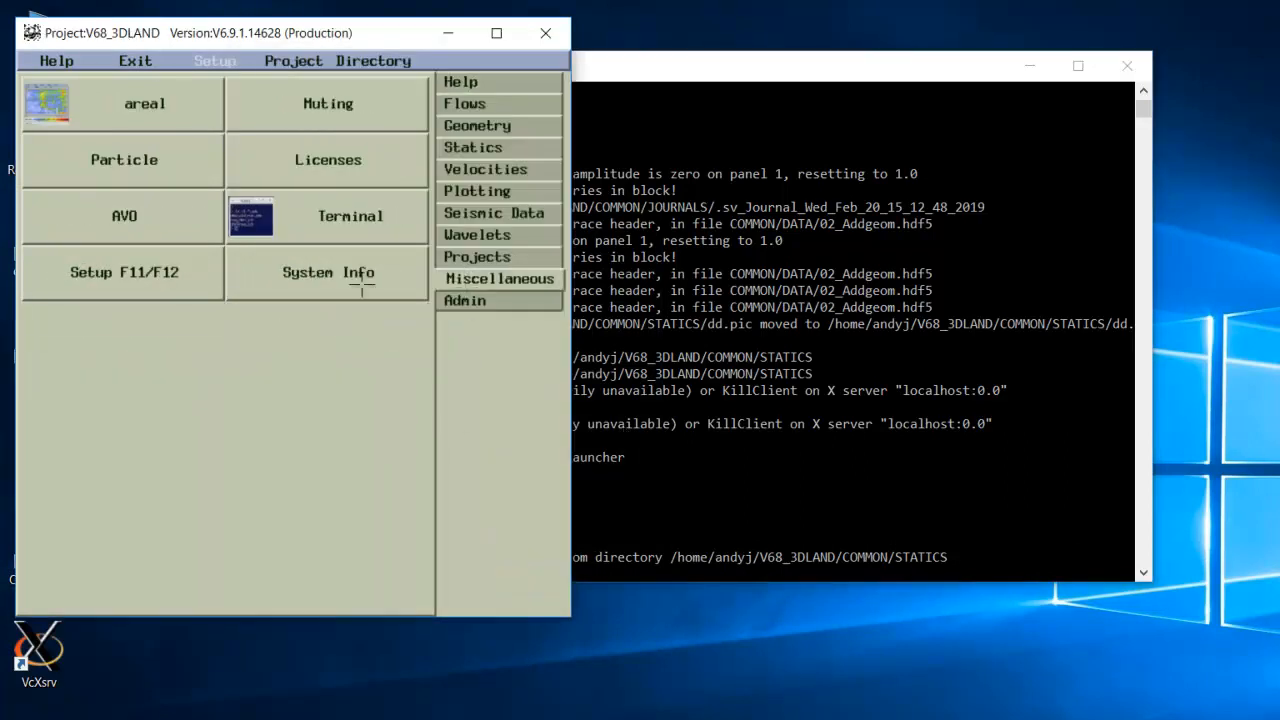
pyautogui.click(303, 277)
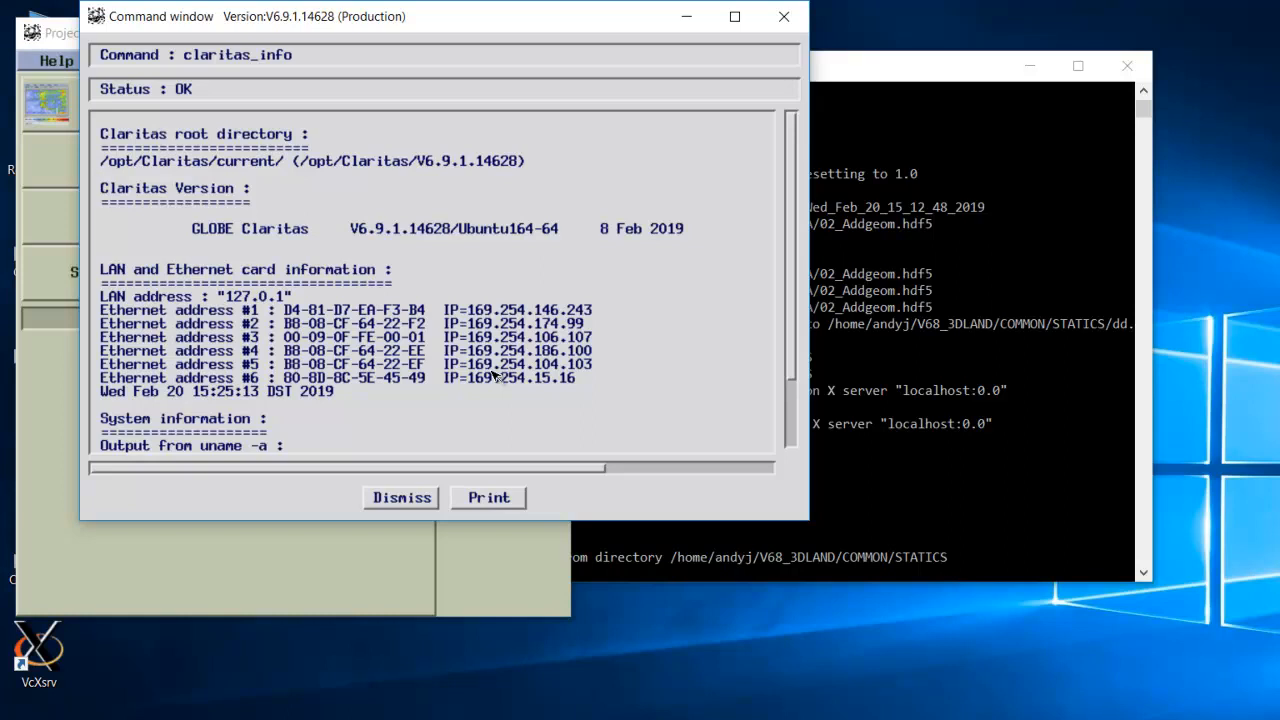
pyautogui.click(408, 496)
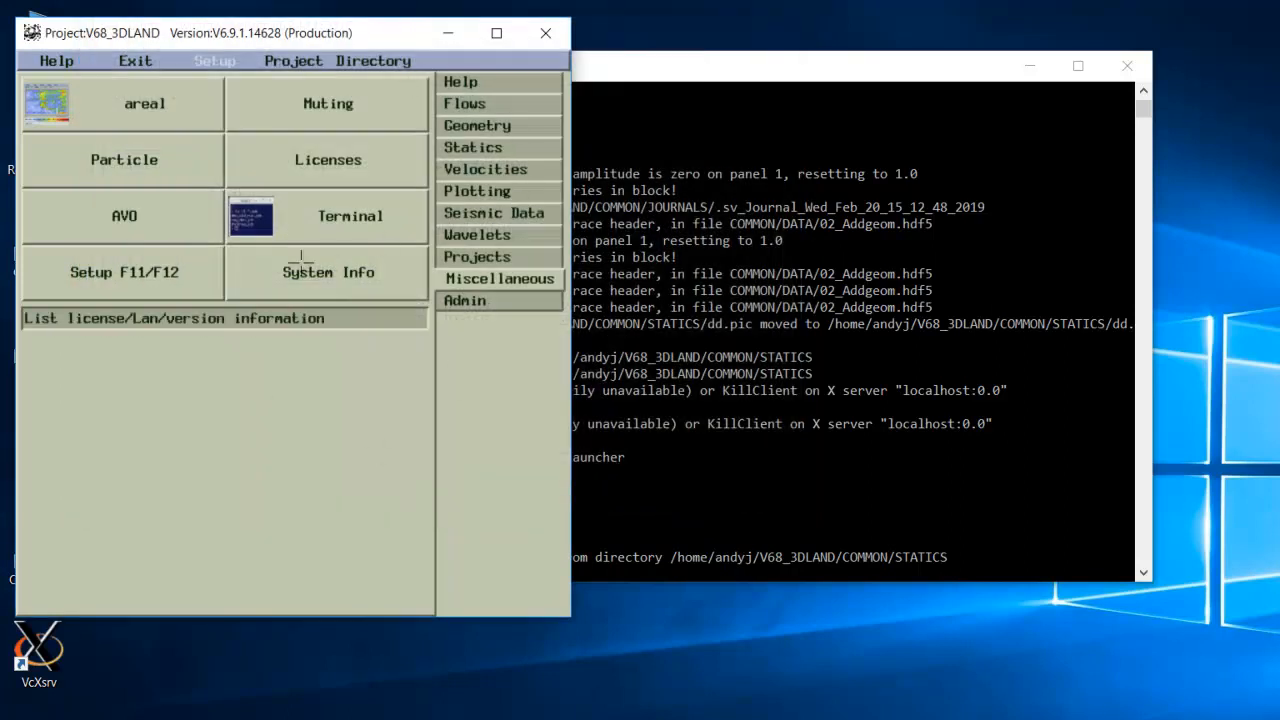
# Open the Version Selector to review the installed Claritas versions, and close it without switching versions
pyautogui.click(466, 302)
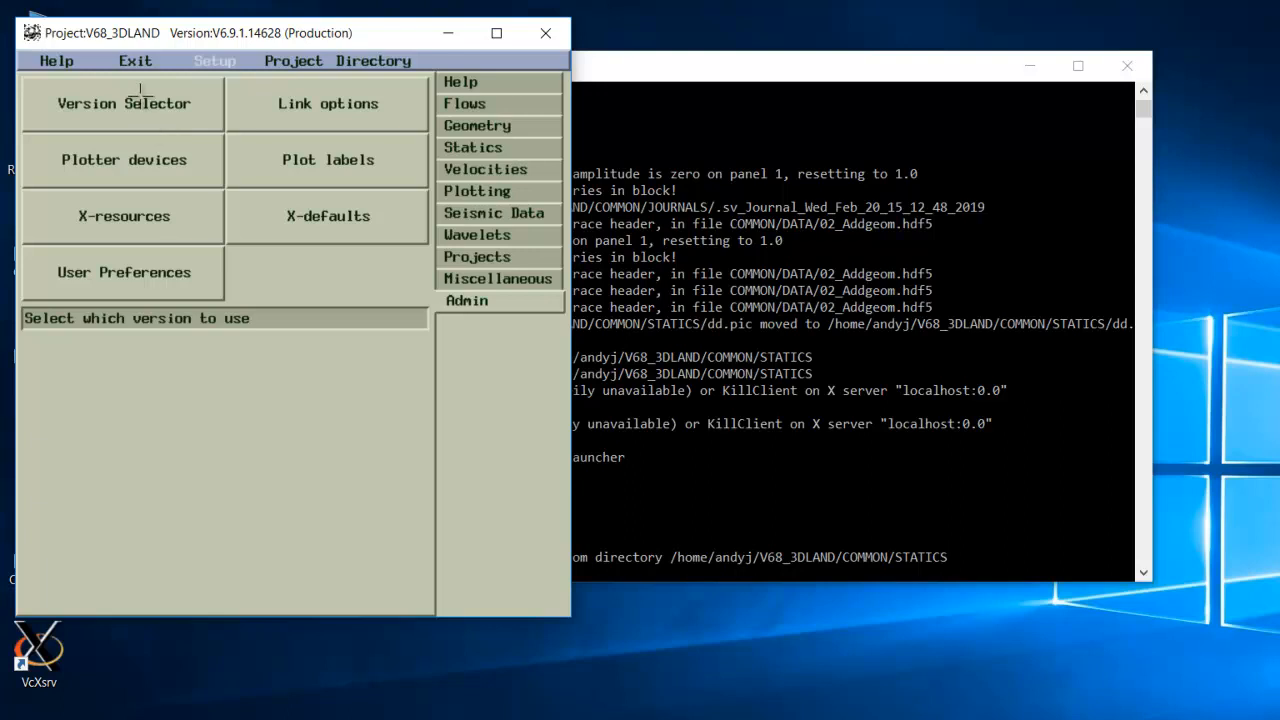
pyautogui.click(140, 92)
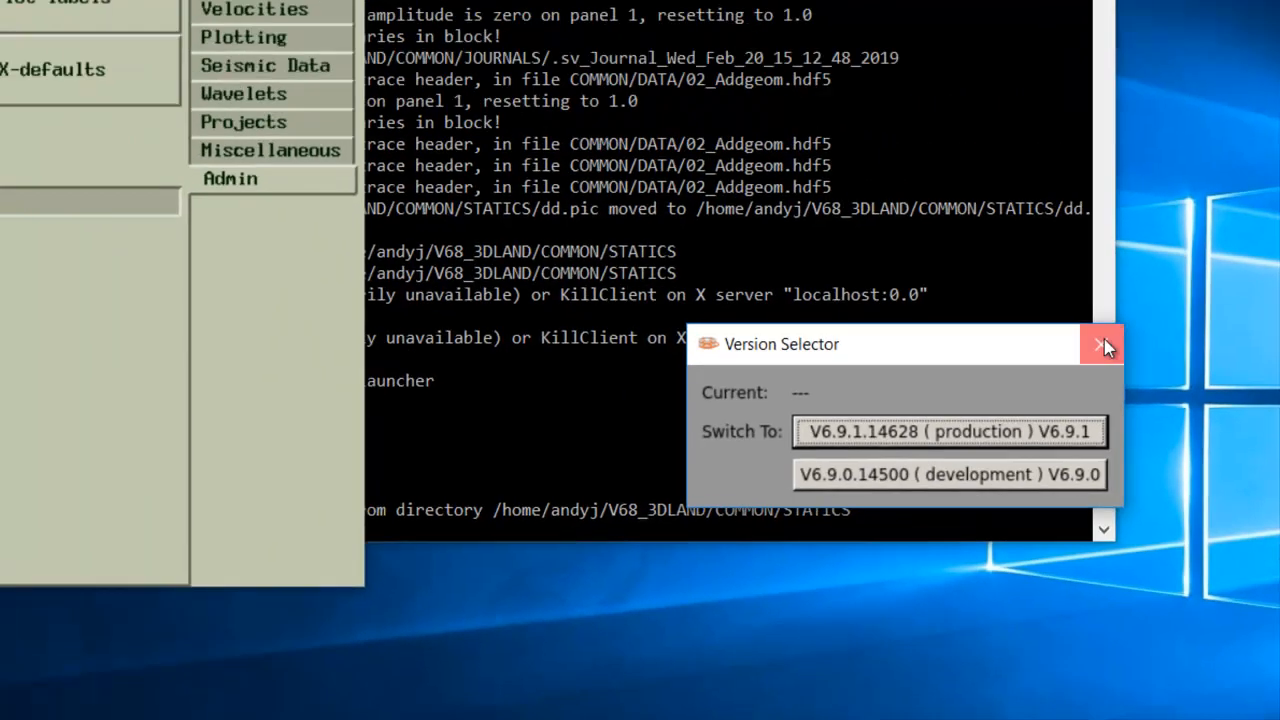
pyautogui.click(1061, 259)
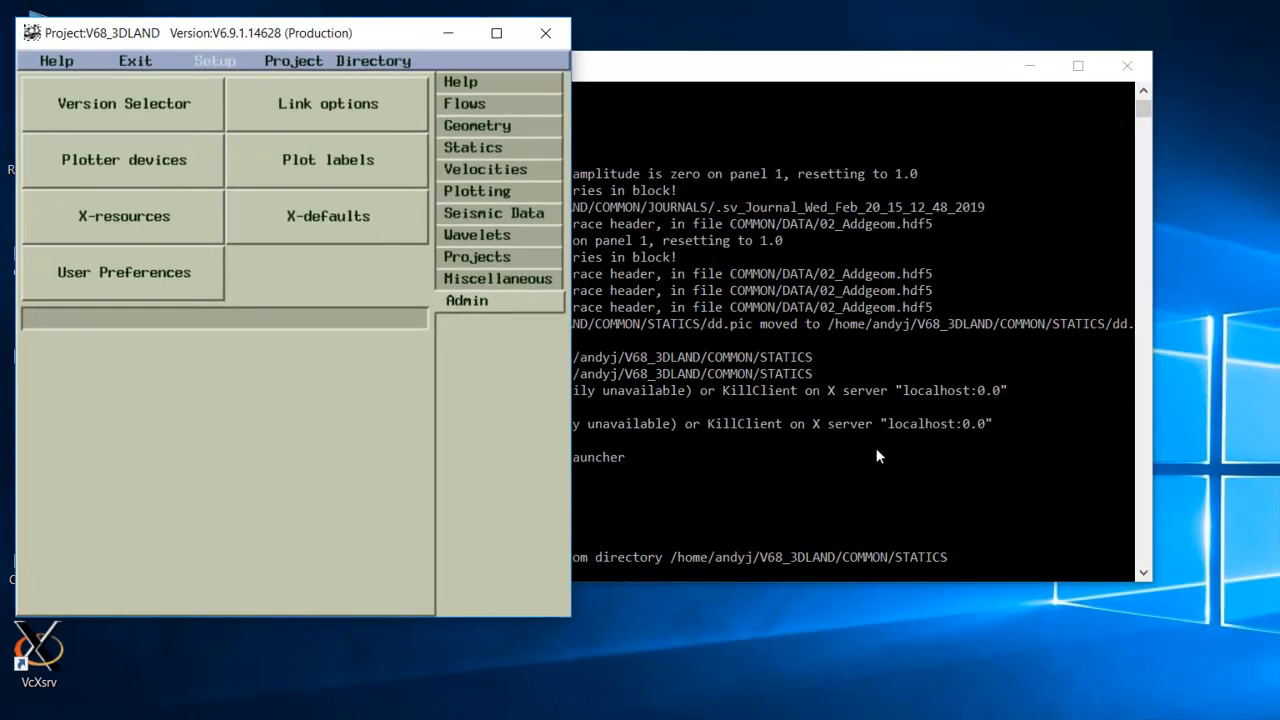